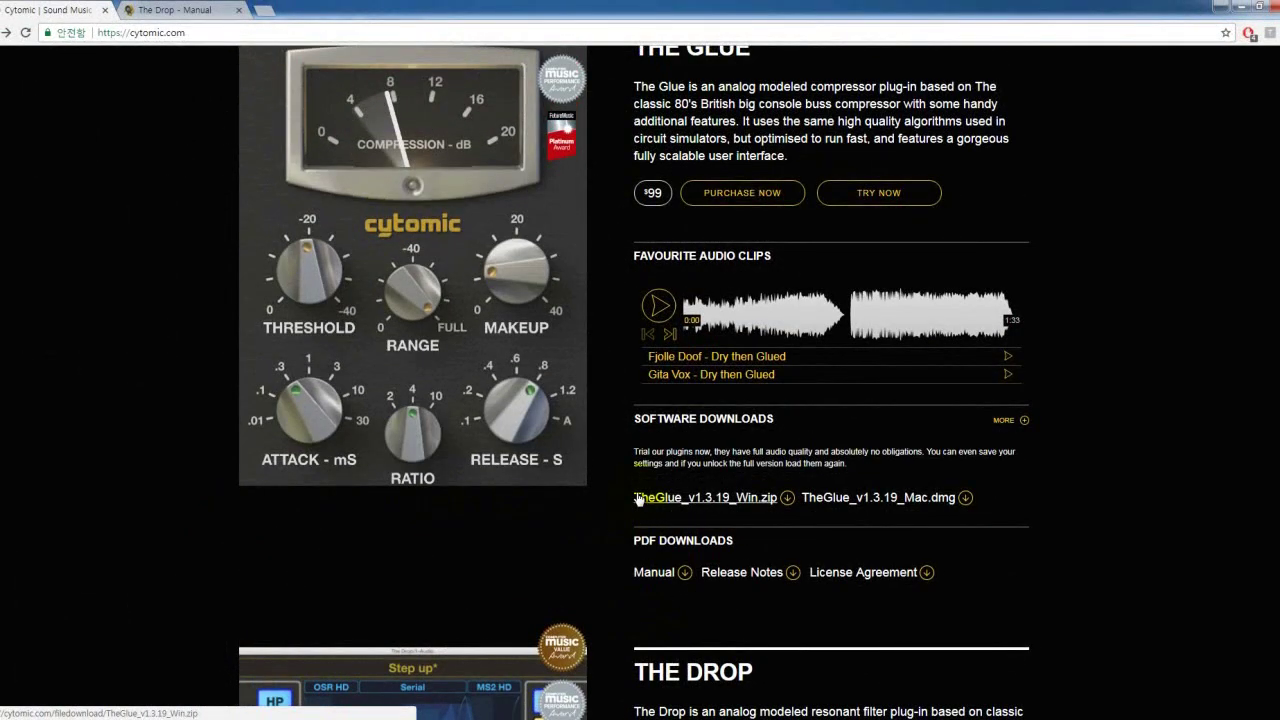
Step: Run The Glue plug-in on the drum track in Cubase in trial mode, accept the trial limitations and inspect its compressor controls
{"action": "scroll", "coordinate": [690, 490], "scroll_direction": "up", "scroll_amount": 1}
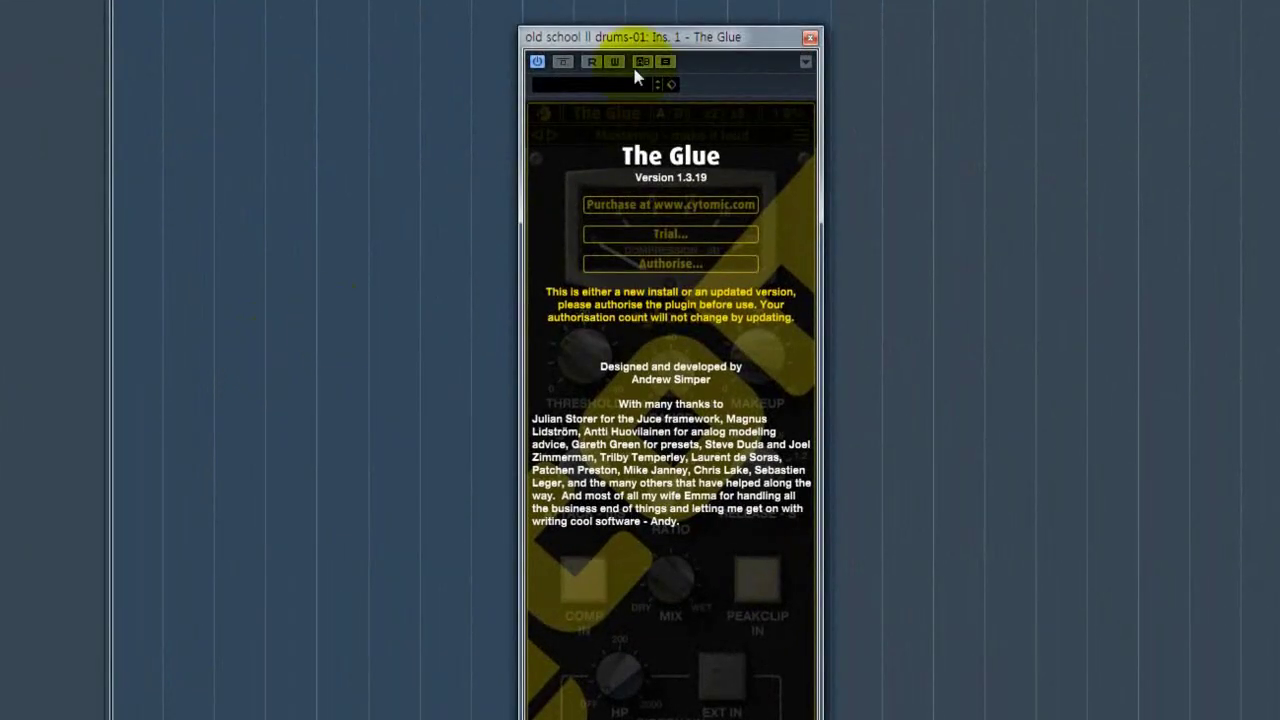
{"action": "left_click_drag", "start_coordinate": [640, 40], "coordinate": [604, 15]}
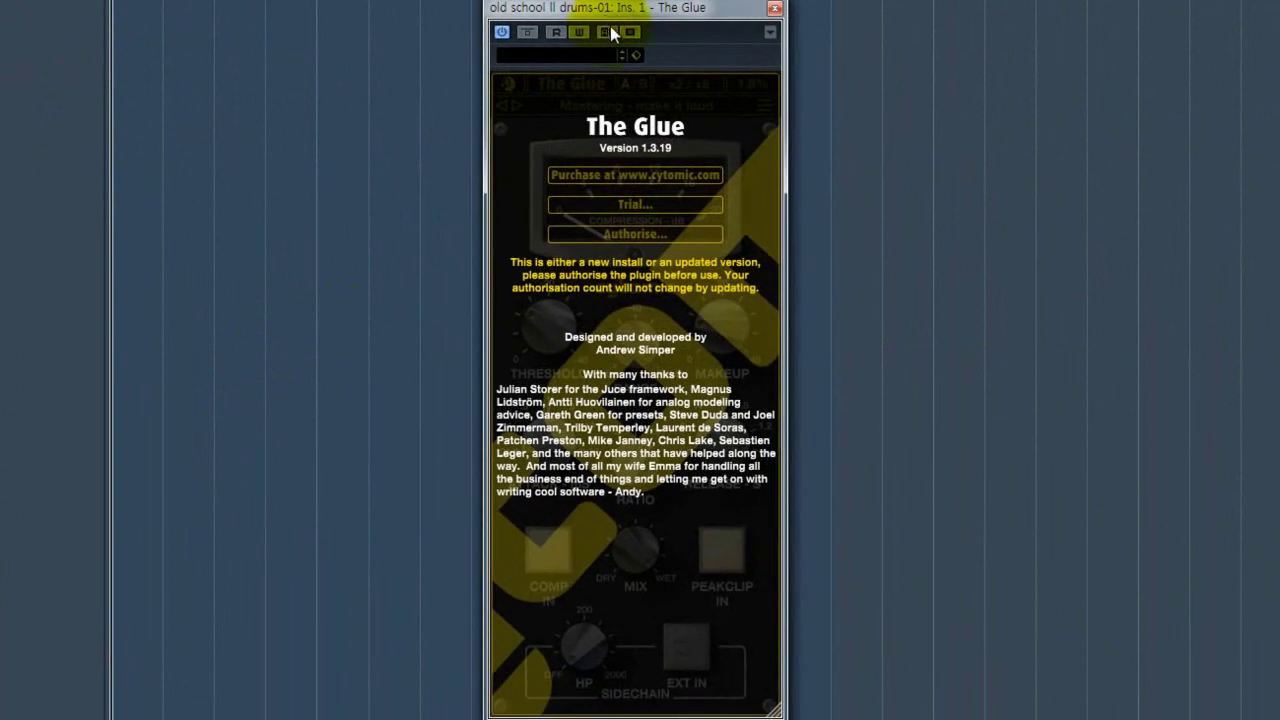
{"action": "left_click", "coordinate": [628, 205]}
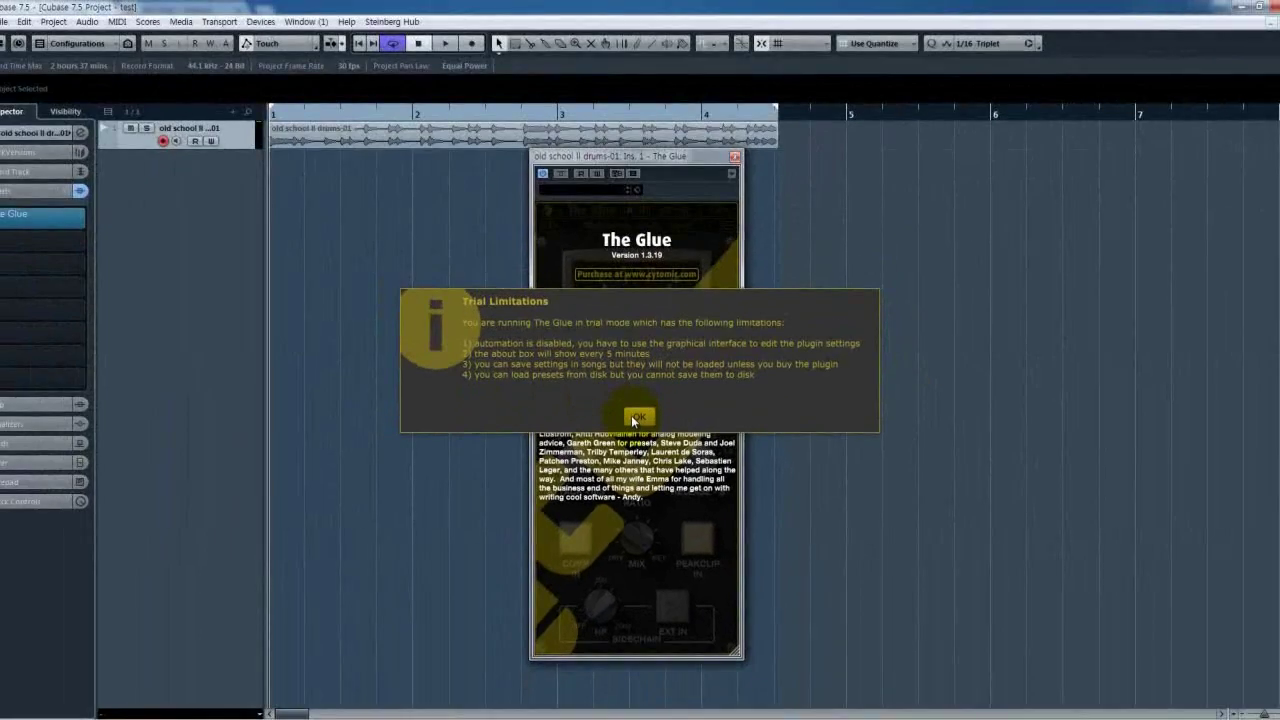
{"action": "left_click", "coordinate": [639, 377]}
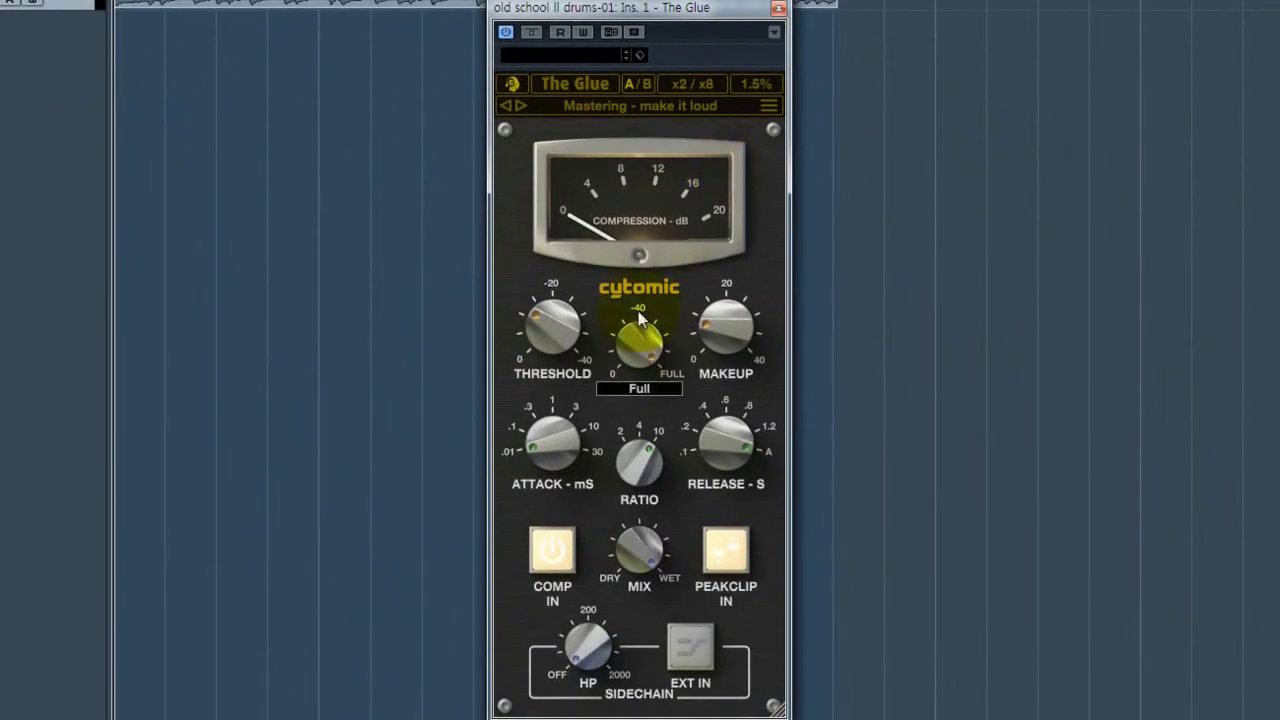
{"action": "mouse_move", "coordinate": [549, 338]}
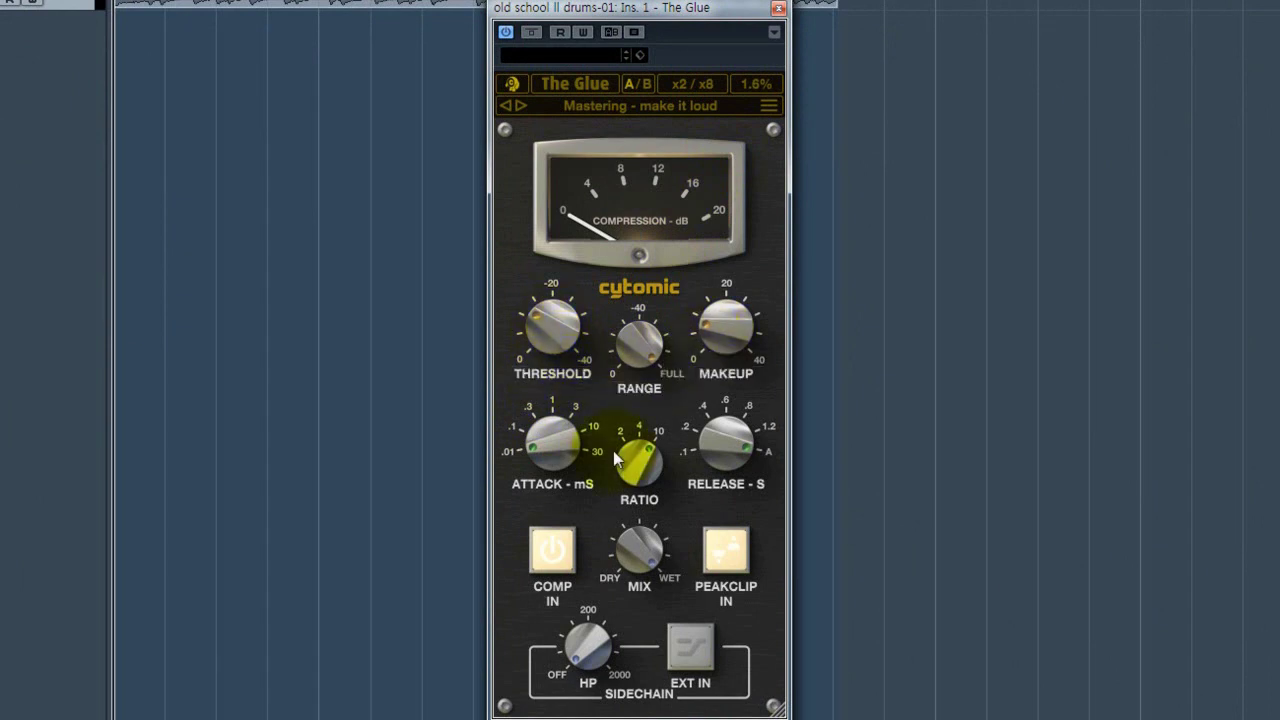
{"action": "mouse_move", "coordinate": [642, 512]}
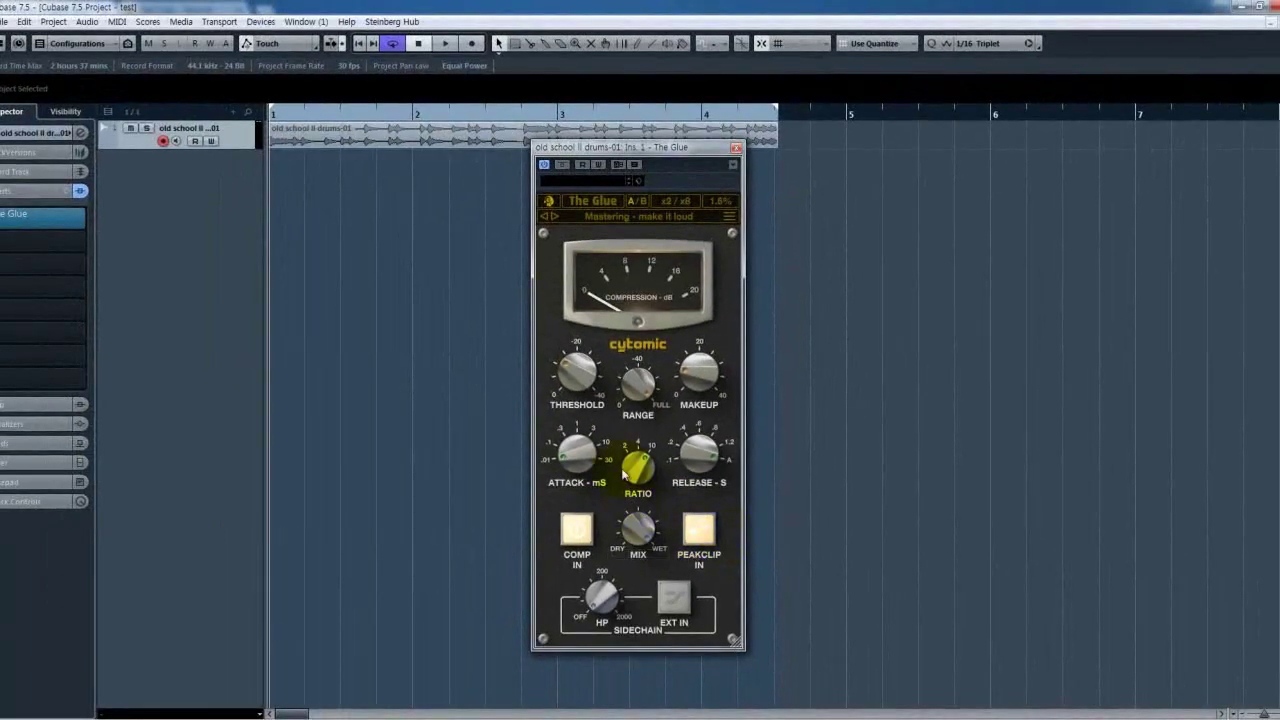
{"action": "mouse_move", "coordinate": [649, 346]}
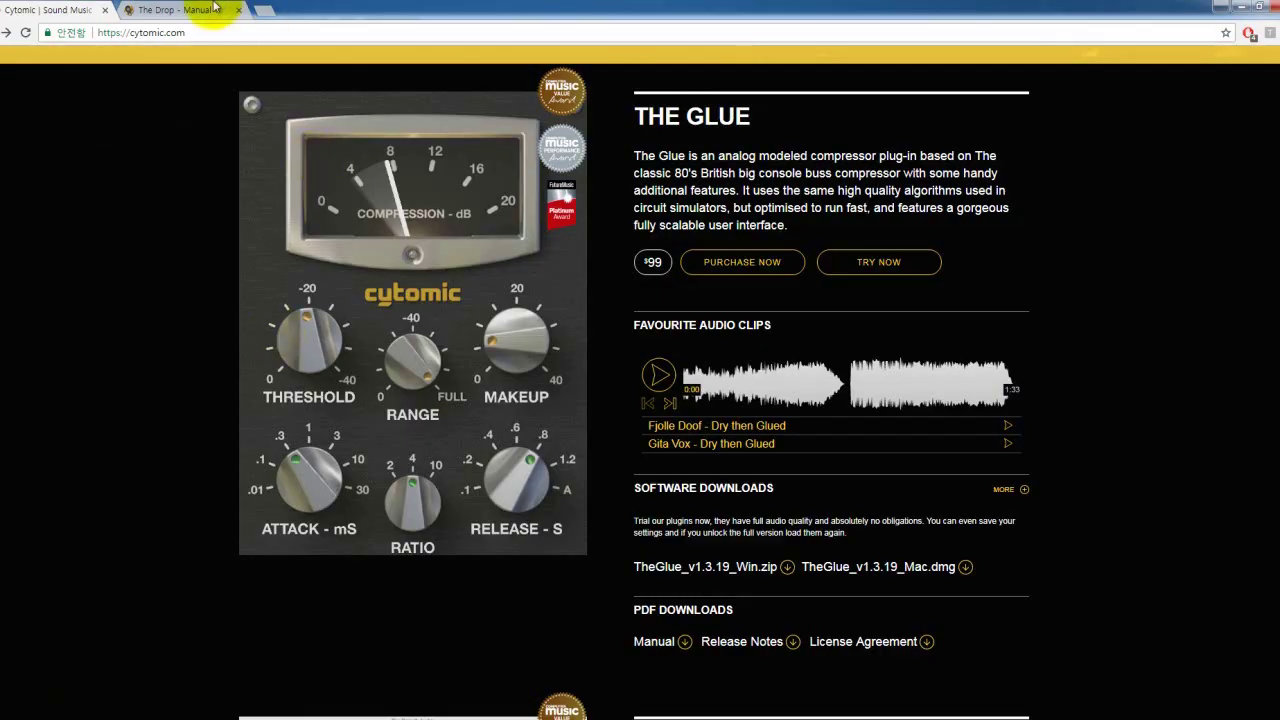
Step: Switch to The Glue manual in the browser and search for "range" up to the Threshold, Range, and Makeup Knobs section
{"action": "left_click", "coordinate": [200, 11]}
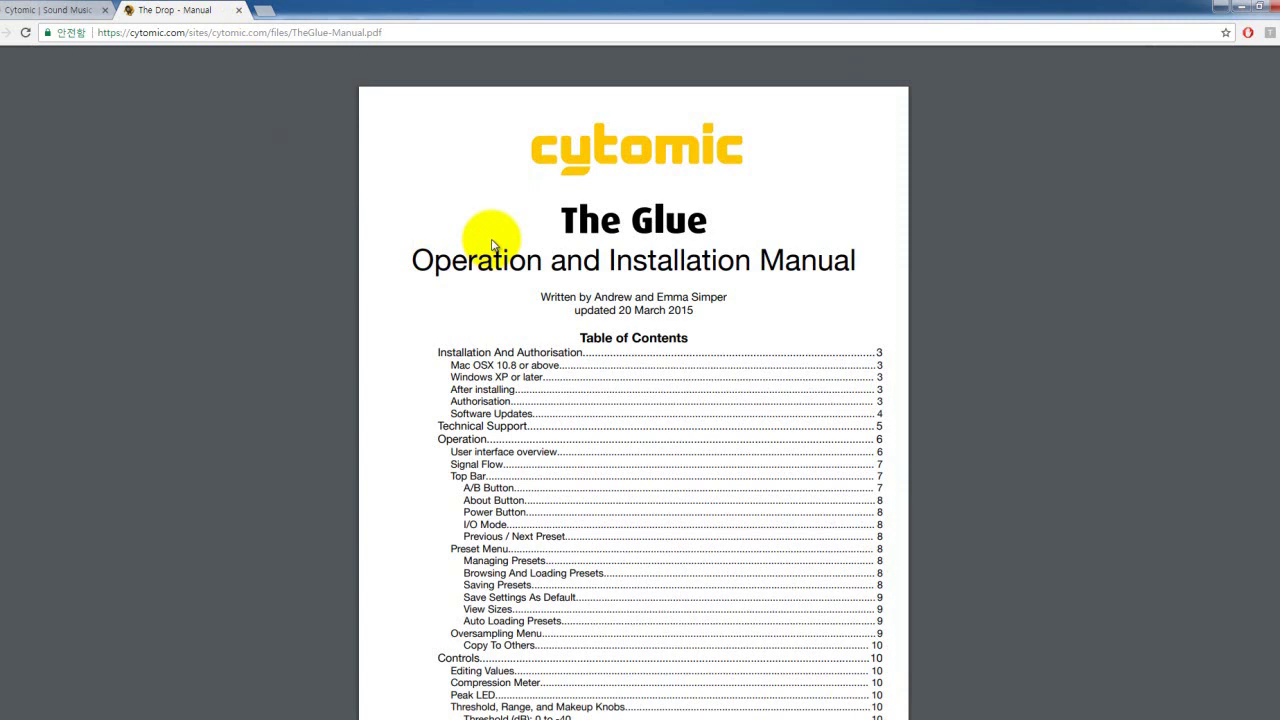
{"action": "key", "text": "ctrl+f"}
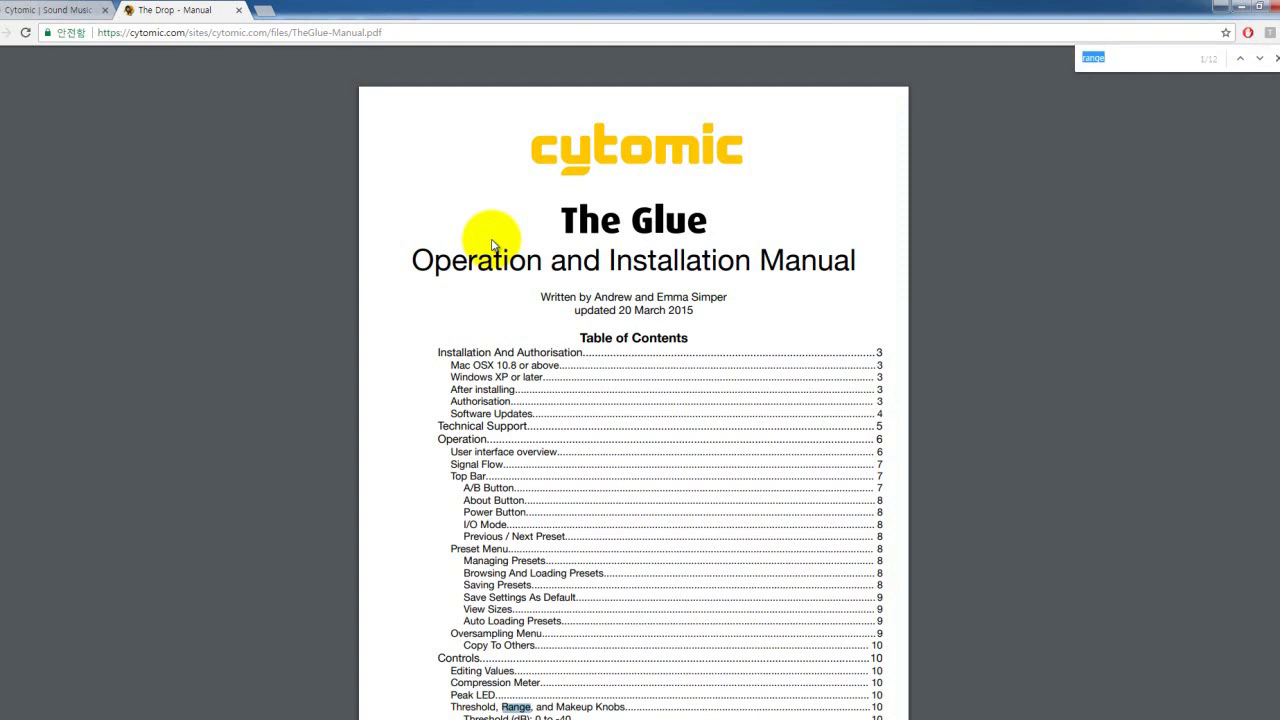
{"action": "scroll", "coordinate": [680, 300], "scroll_direction": "down", "scroll_amount": 1}
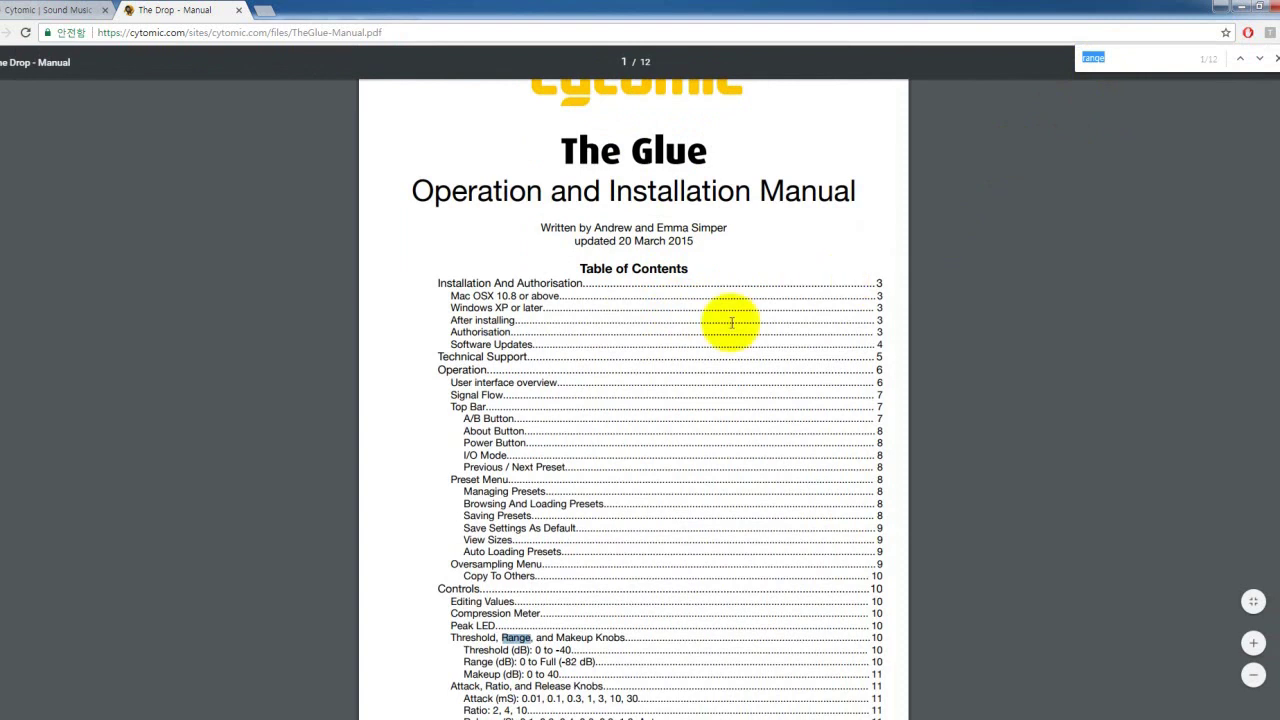
{"action": "key", "text": "Return"}
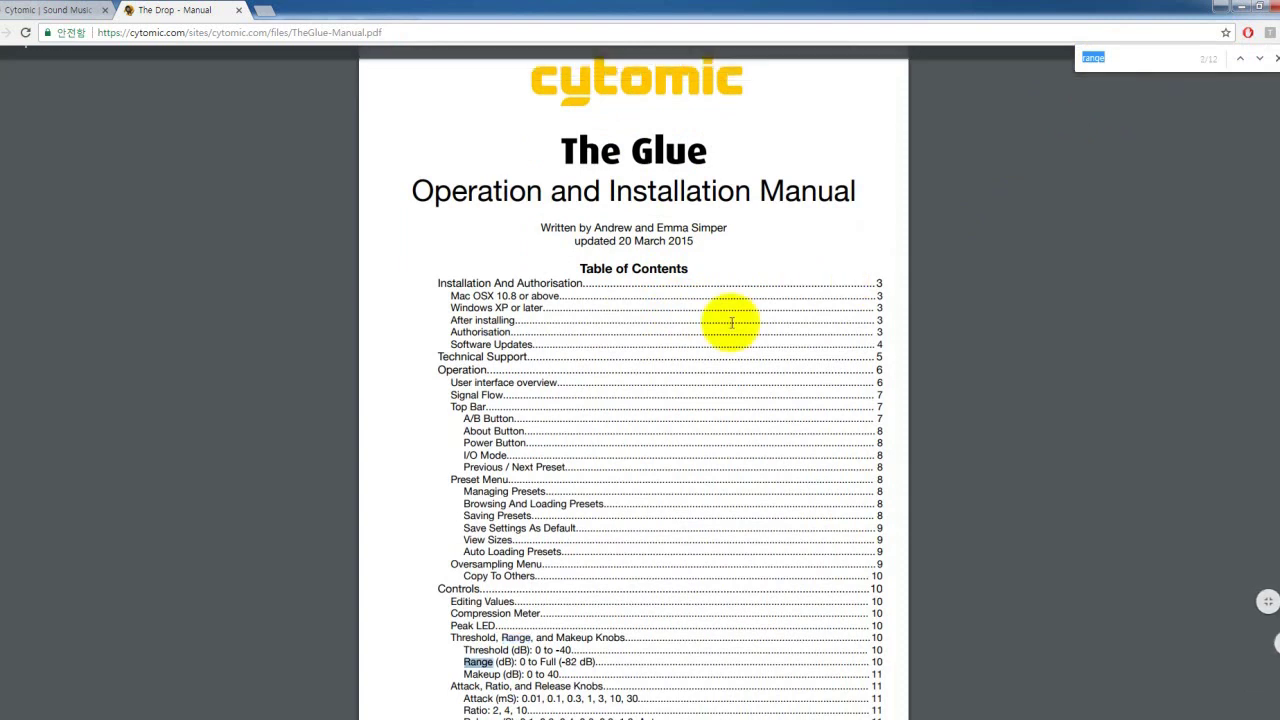
{"action": "key", "text": "Return"}
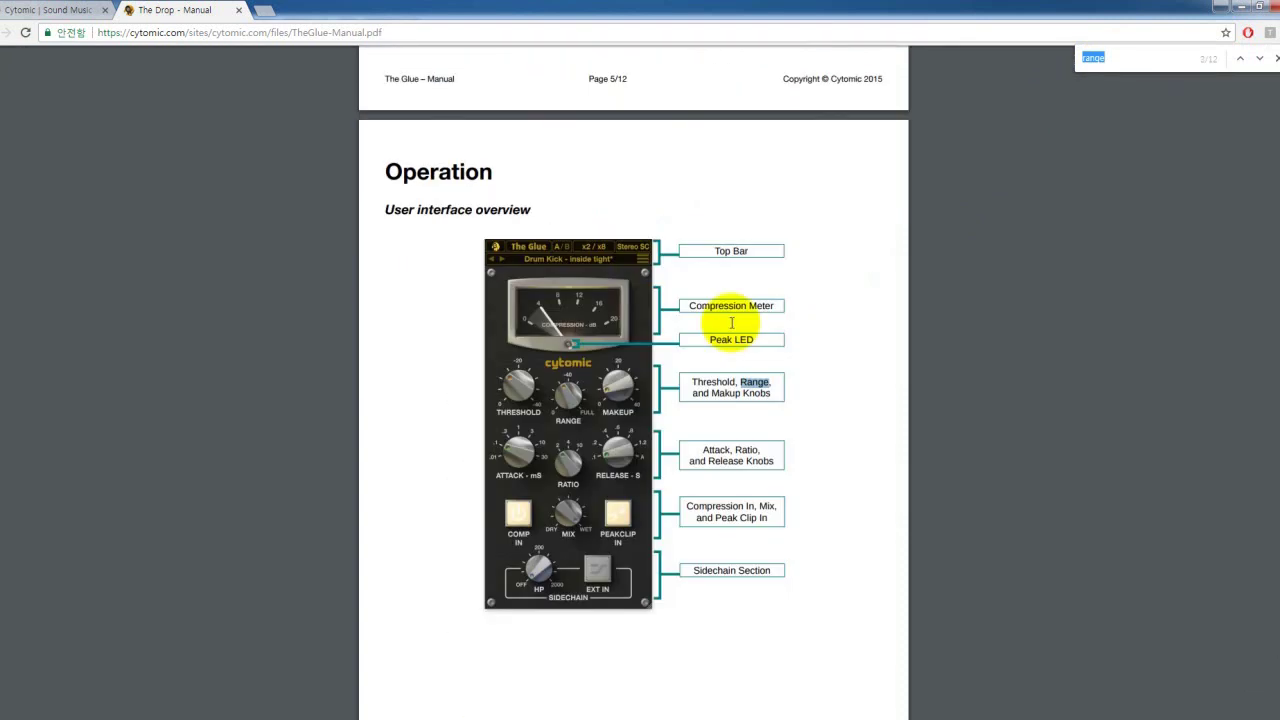
{"action": "key", "text": "Return"}
{"action": "key", "text": "Return"}
{"action": "key", "text": "Return"}
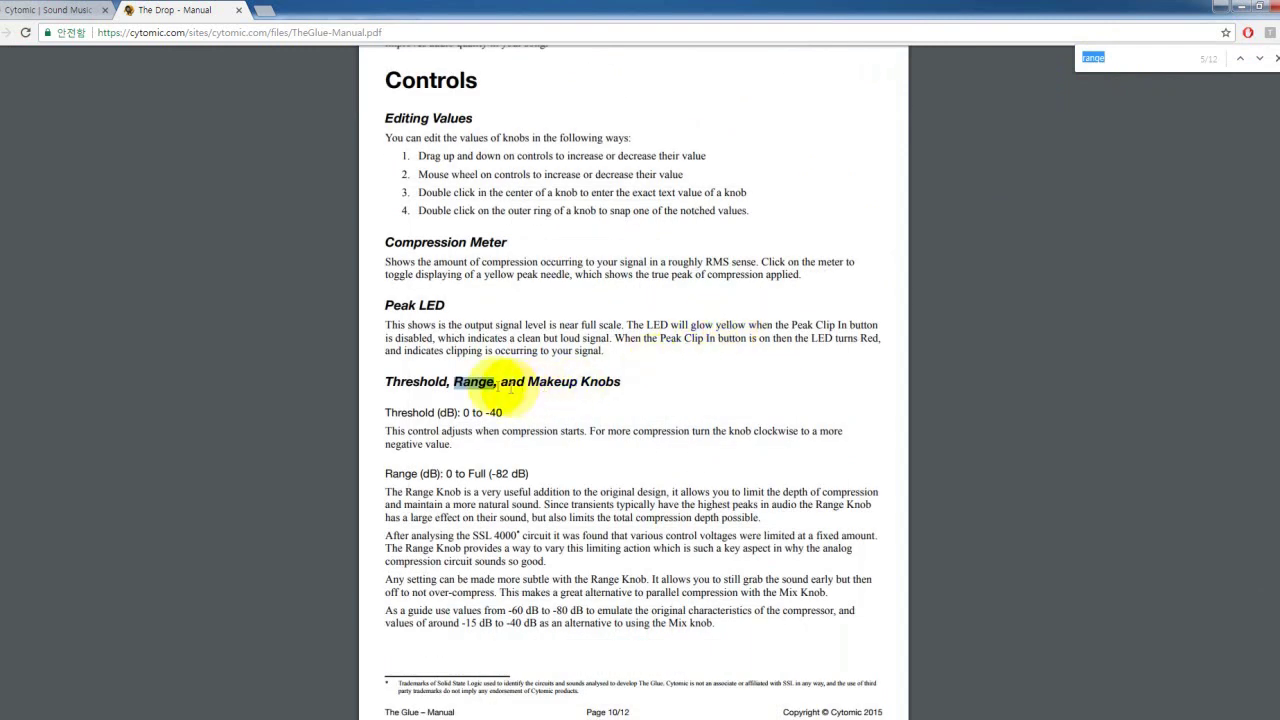
{"action": "scroll", "coordinate": [566, 389], "scroll_direction": "down", "scroll_amount": 3}
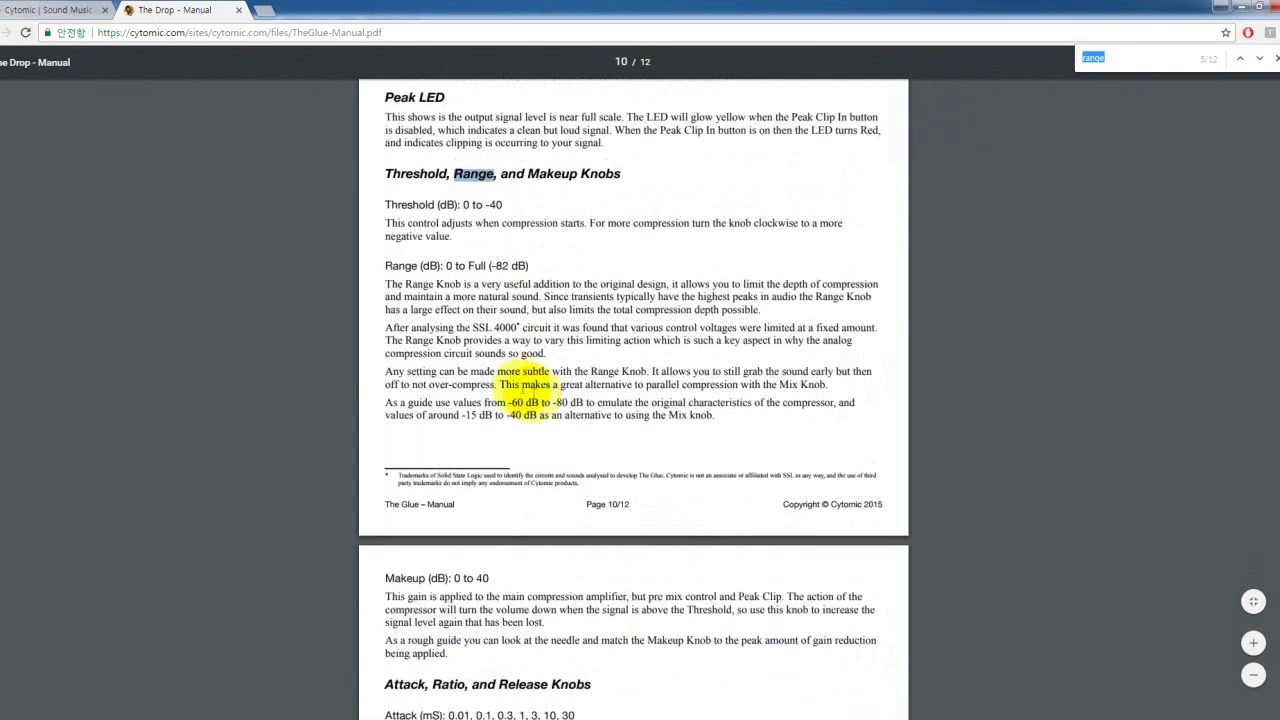
Step: Read the Range (dB) section on page 10, highlighting its heading and the passages describing what the Range Knob does
{"action": "left_click_drag", "start_coordinate": [380, 265], "coordinate": [572, 265]}
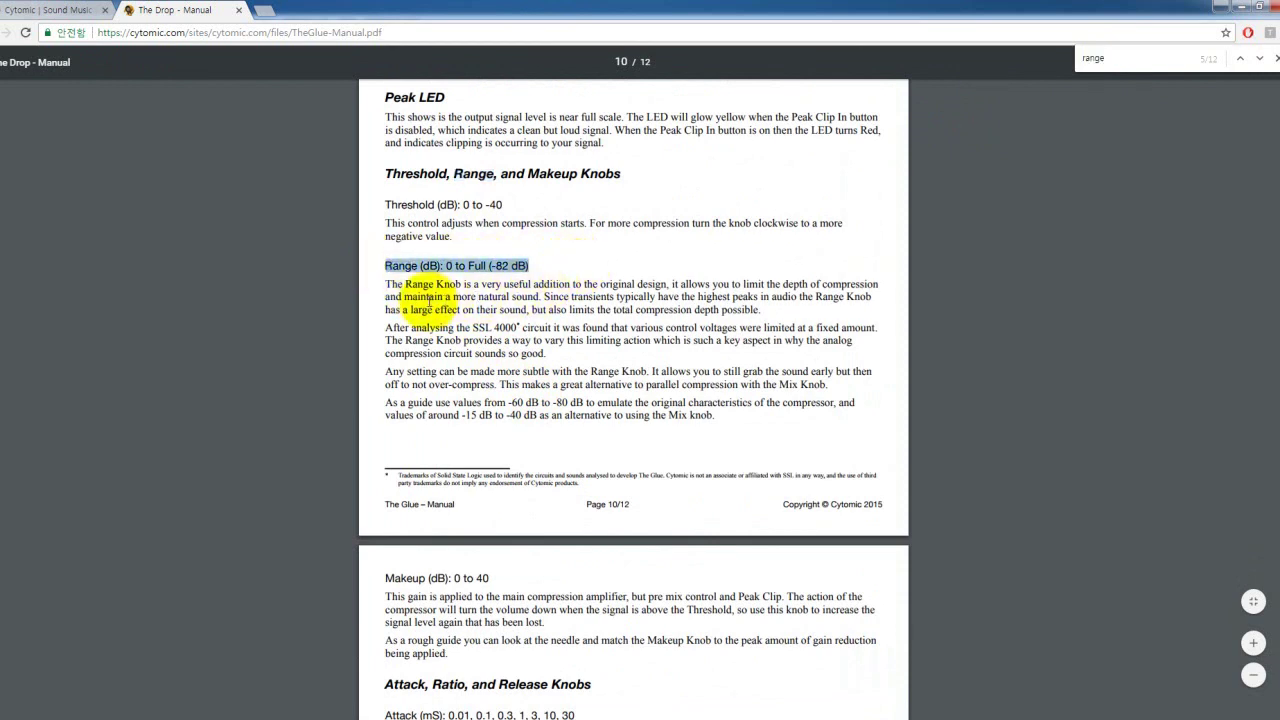
{"action": "left_click_drag", "start_coordinate": [386, 284], "coordinate": [745, 422]}
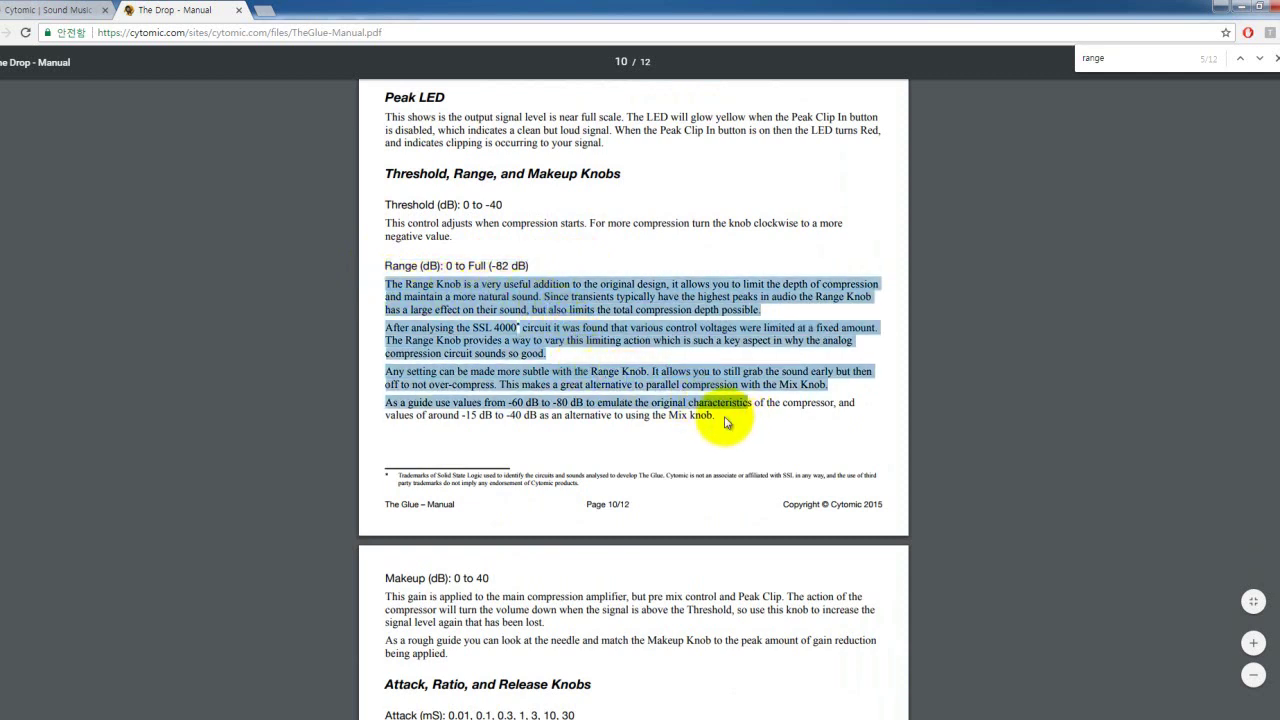
{"action": "left_click", "coordinate": [727, 422]}
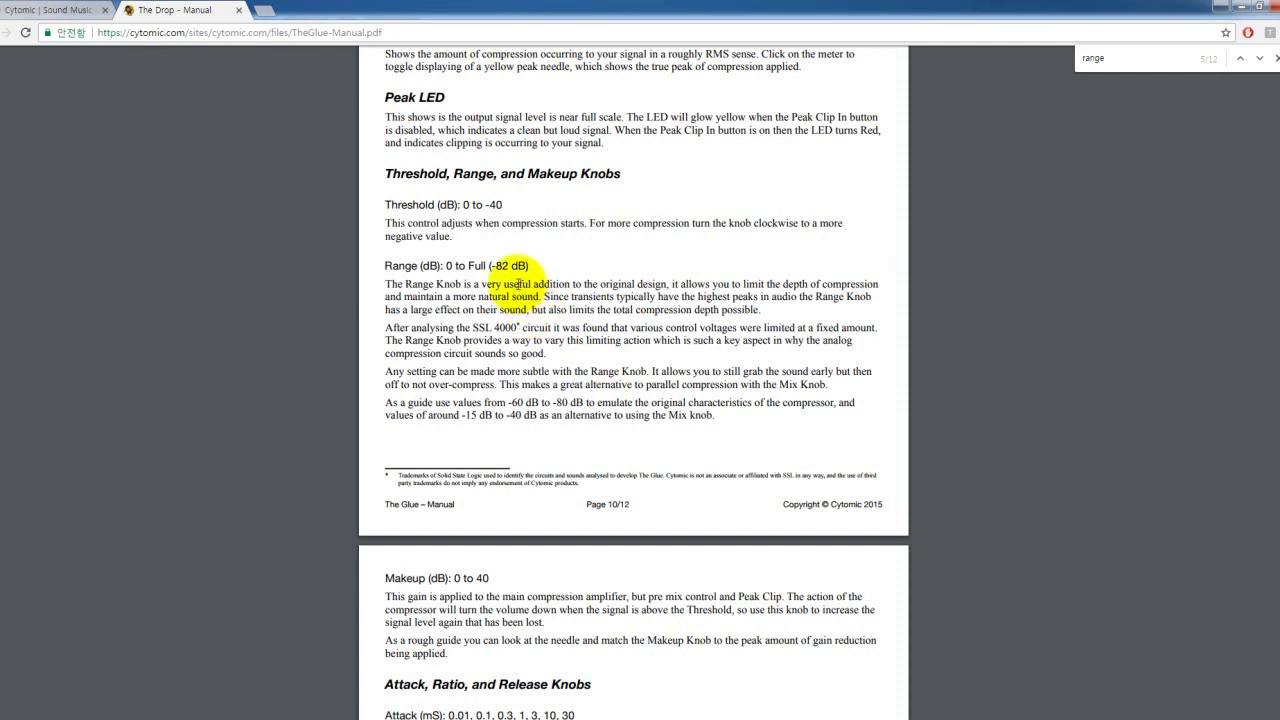
{"action": "double_click", "coordinate": [505, 285]}
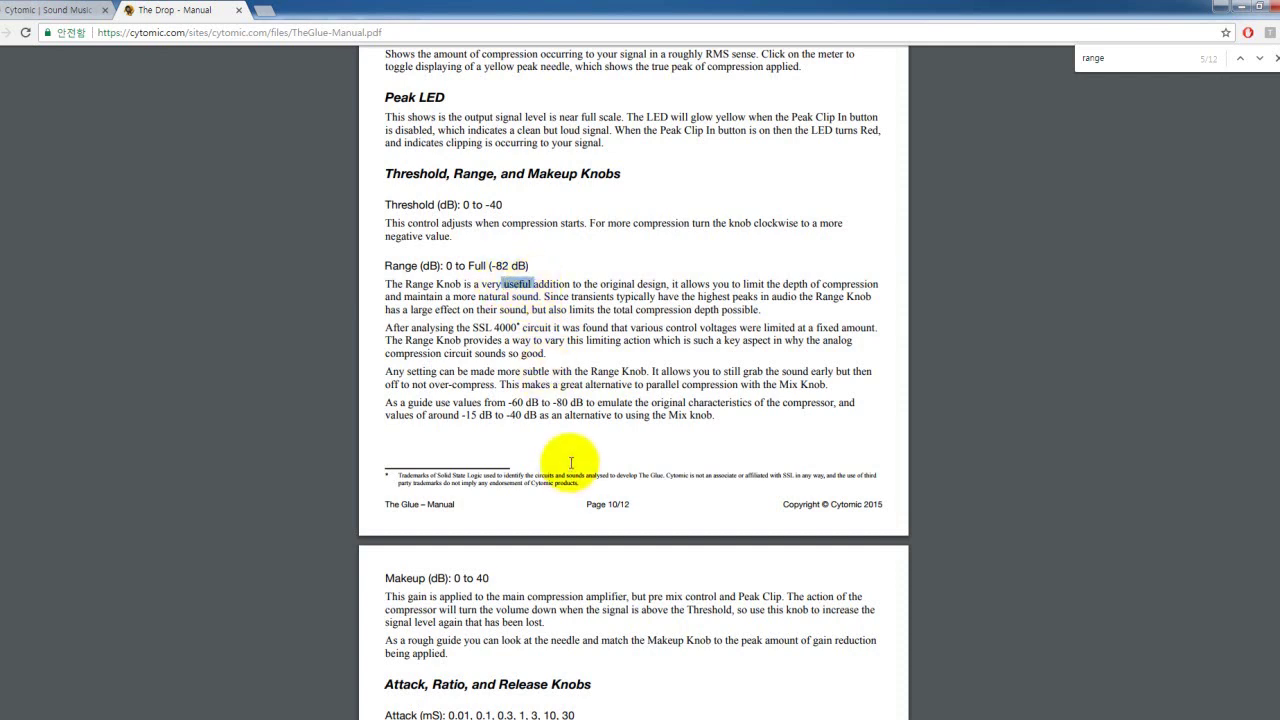
{"action": "right_click", "coordinate": [519, 283]}
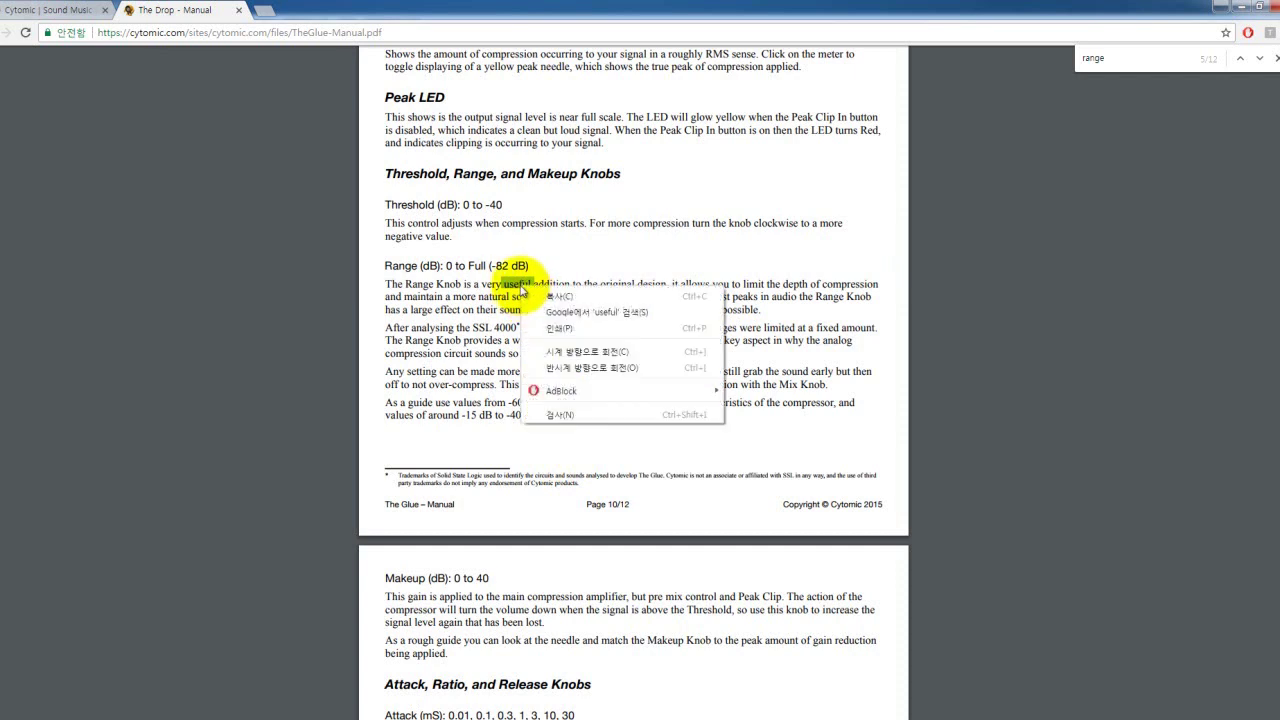
{"action": "left_click", "coordinate": [506, 289]}
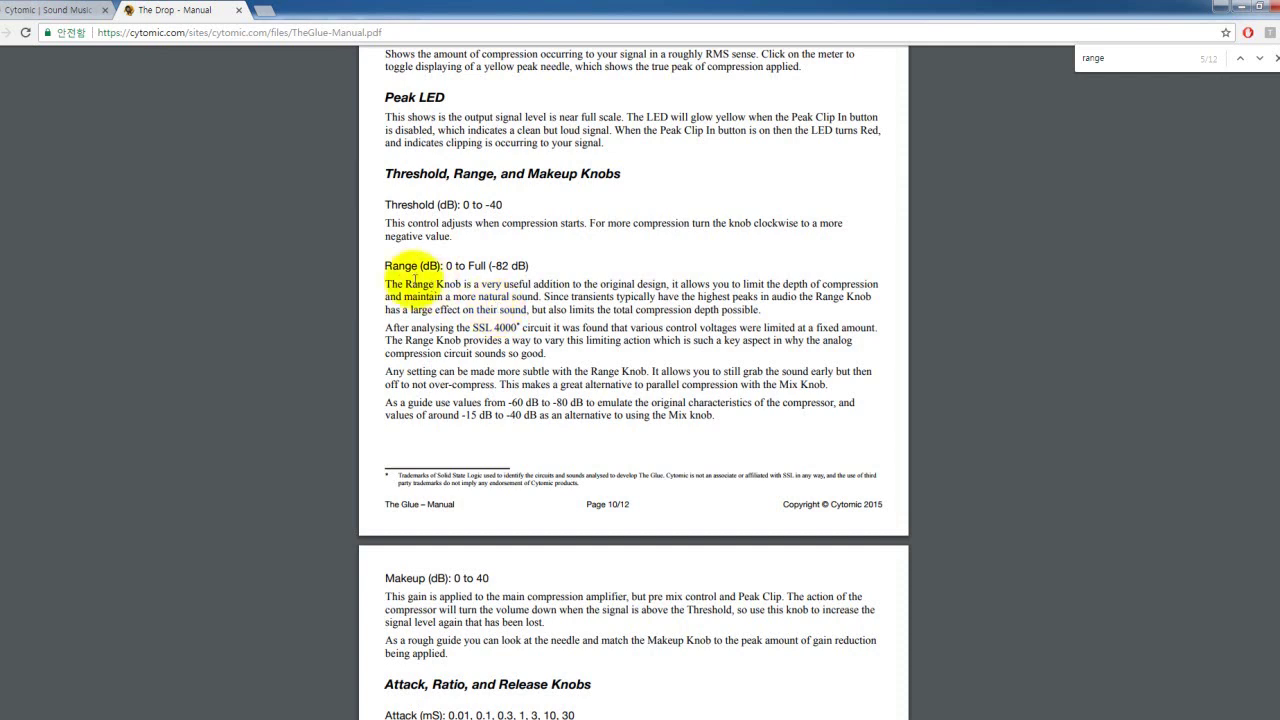
{"action": "left_click_drag", "start_coordinate": [385, 265], "coordinate": [555, 266]}
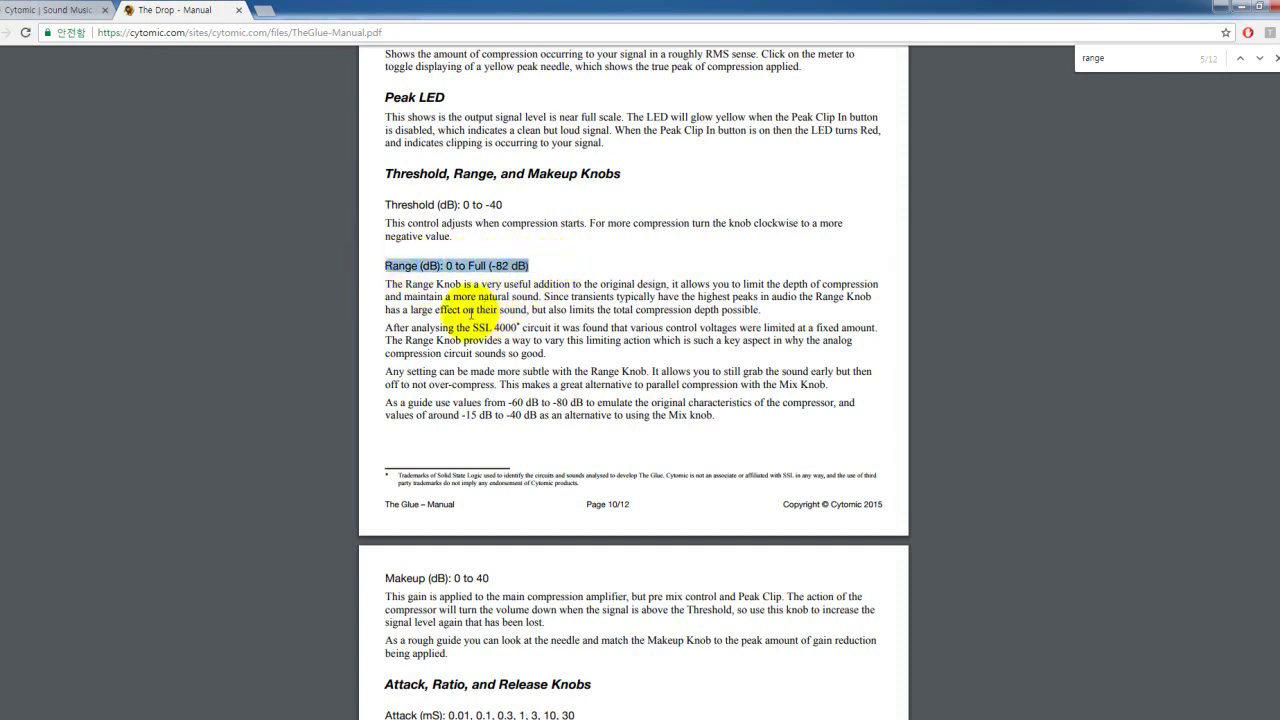
{"action": "left_click_drag", "start_coordinate": [437, 284], "coordinate": [771, 280]}
{"action": "left_click", "coordinate": [651, 286]}
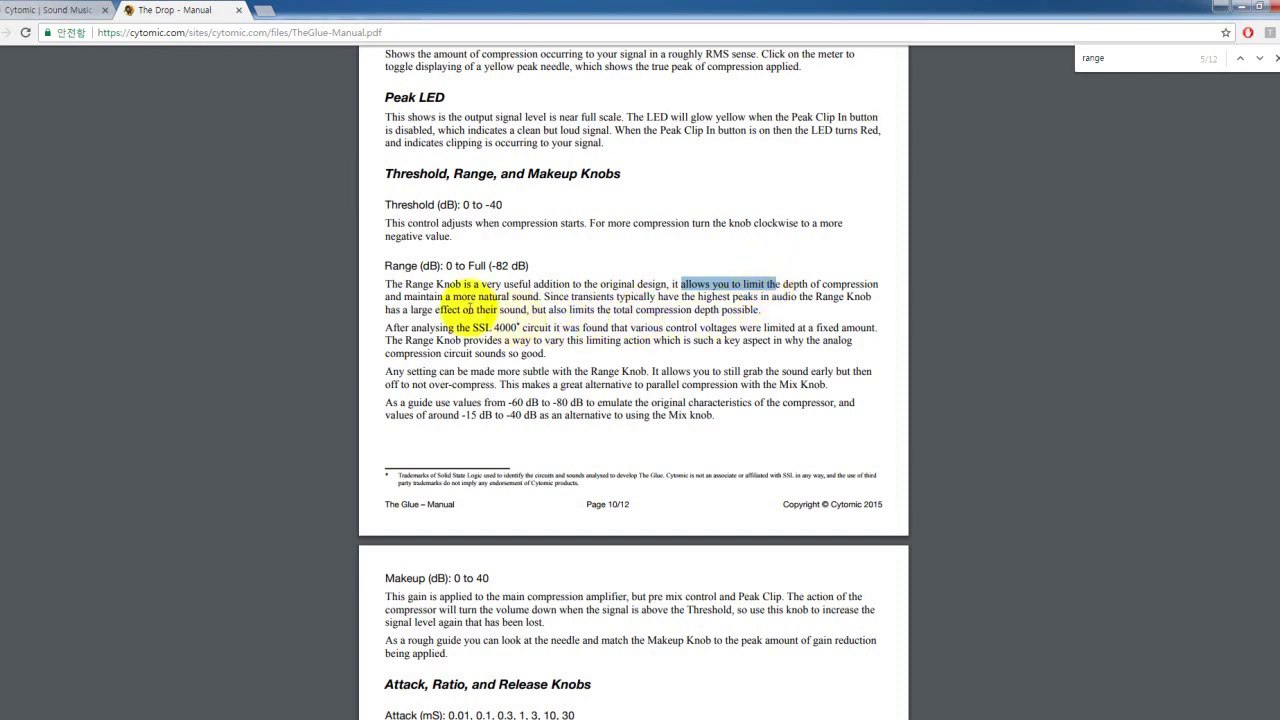
{"action": "double_click", "coordinate": [398, 265]}
{"action": "left_click_drag", "start_coordinate": [497, 265], "coordinate": [512, 265]}
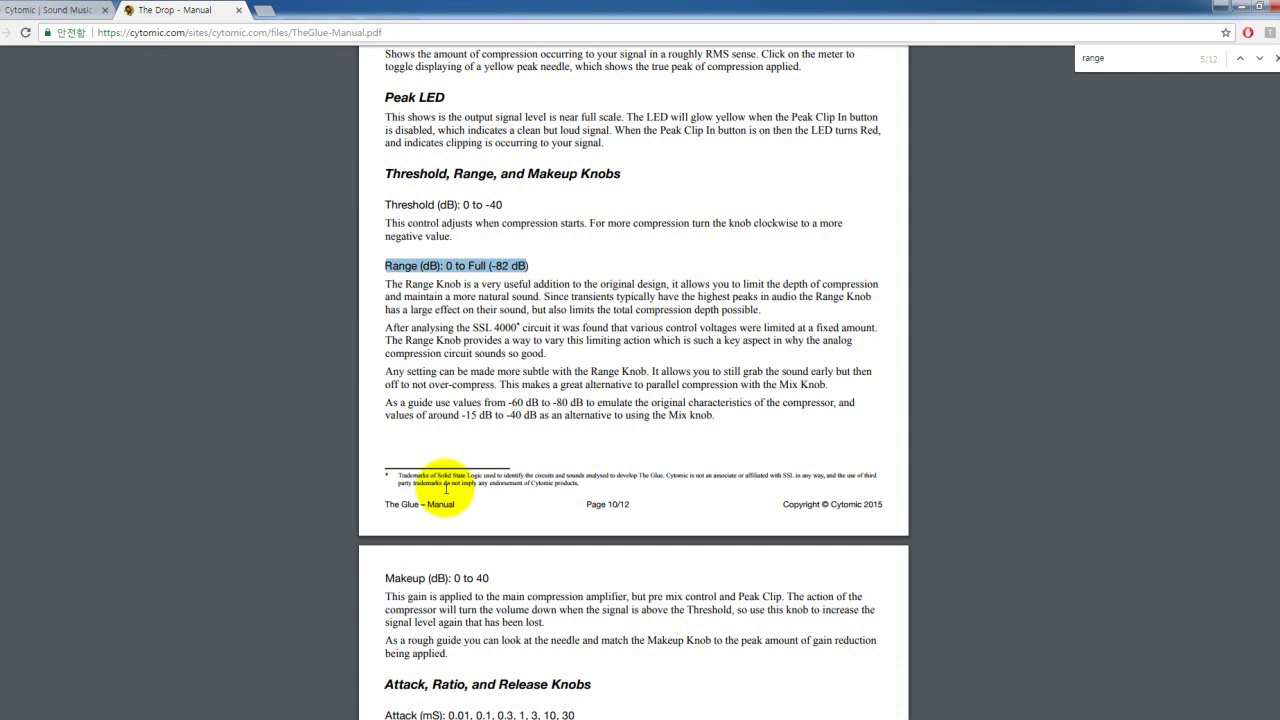
{"action": "left_click", "coordinate": [440, 392]}
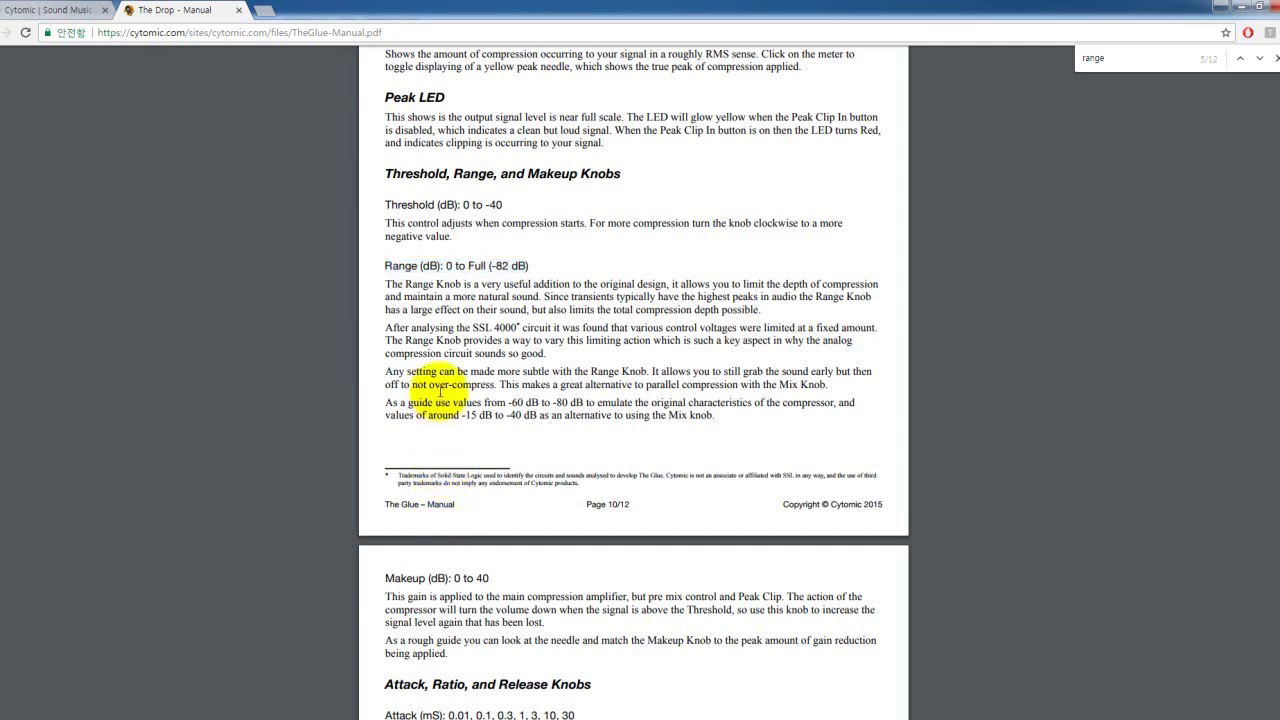
Step: Find the Peak Clip In explanation on the manual's last pages, highlighting "Peak Clip In" in the section heading
{"action": "scroll", "coordinate": [440, 392], "scroll_direction": "down", "scroll_amount": 5}
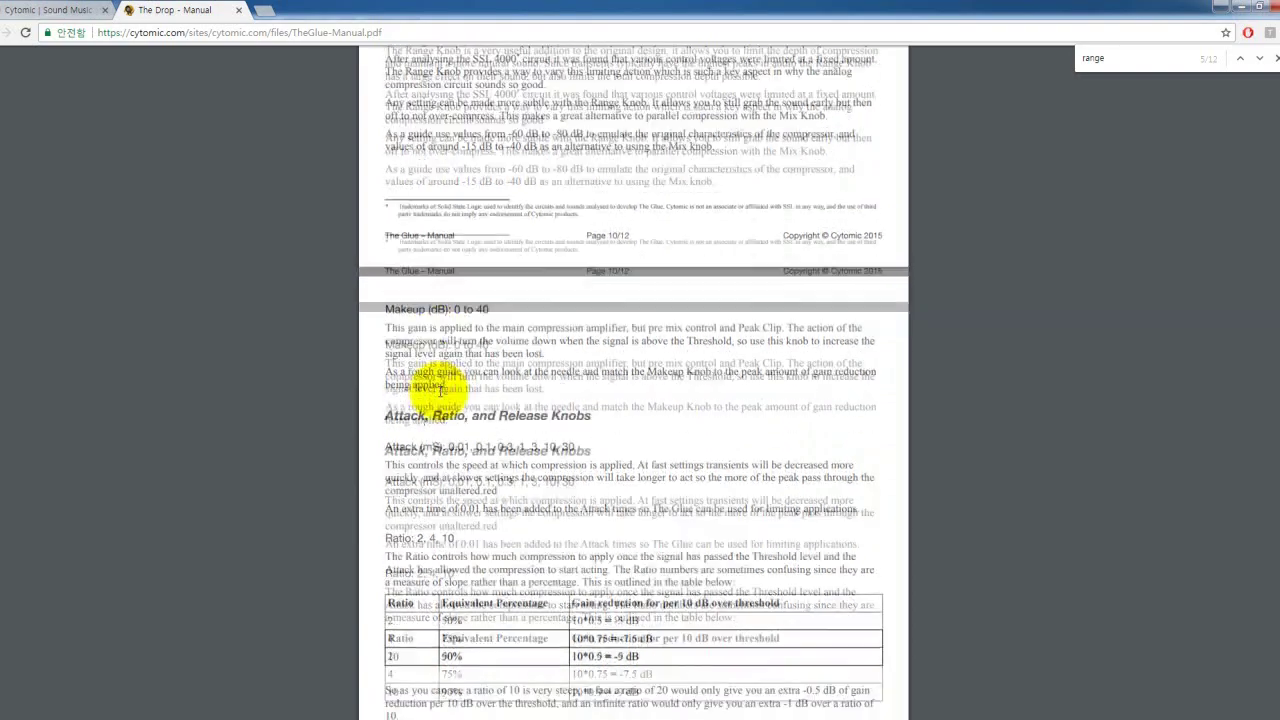
{"action": "scroll", "coordinate": [440, 390], "scroll_direction": "down", "scroll_amount": 5}
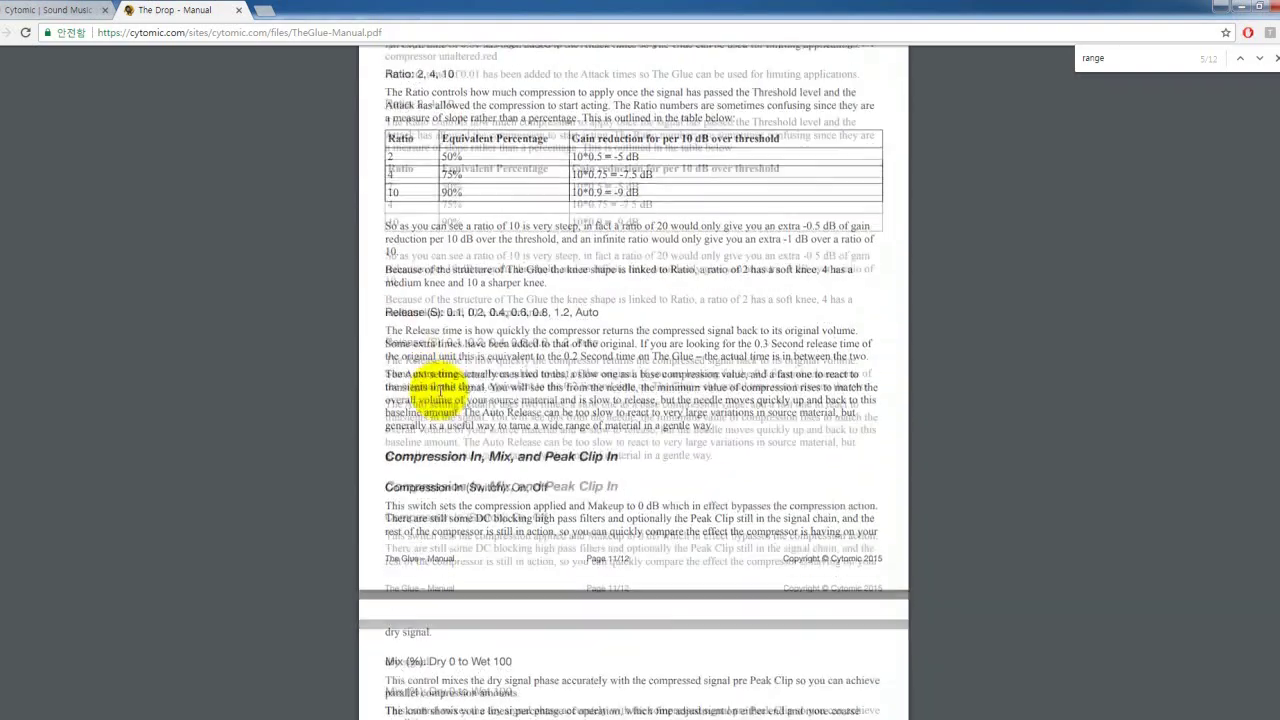
{"action": "left_click_drag", "start_coordinate": [543, 357], "coordinate": [620, 358]}
{"action": "scroll", "coordinate": [640, 360], "scroll_direction": "down", "scroll_amount": 3}
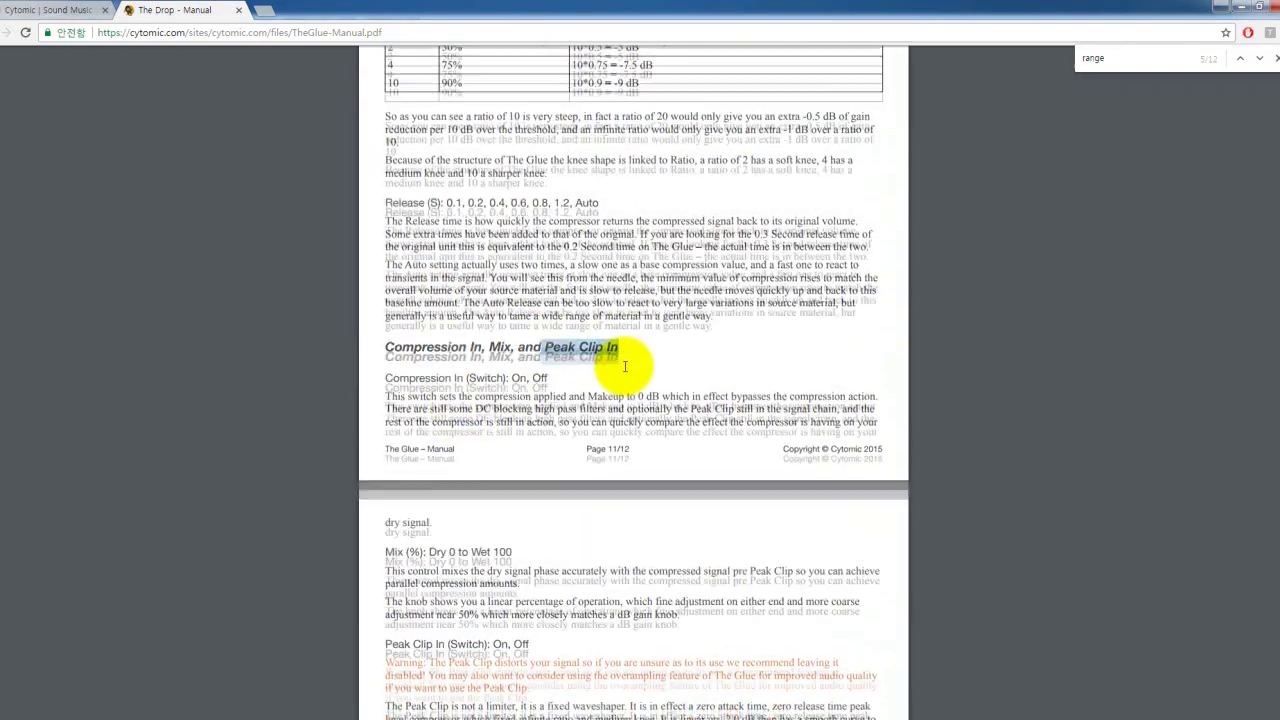
{"action": "scroll", "coordinate": [610, 366], "scroll_direction": "down", "scroll_amount": 1}
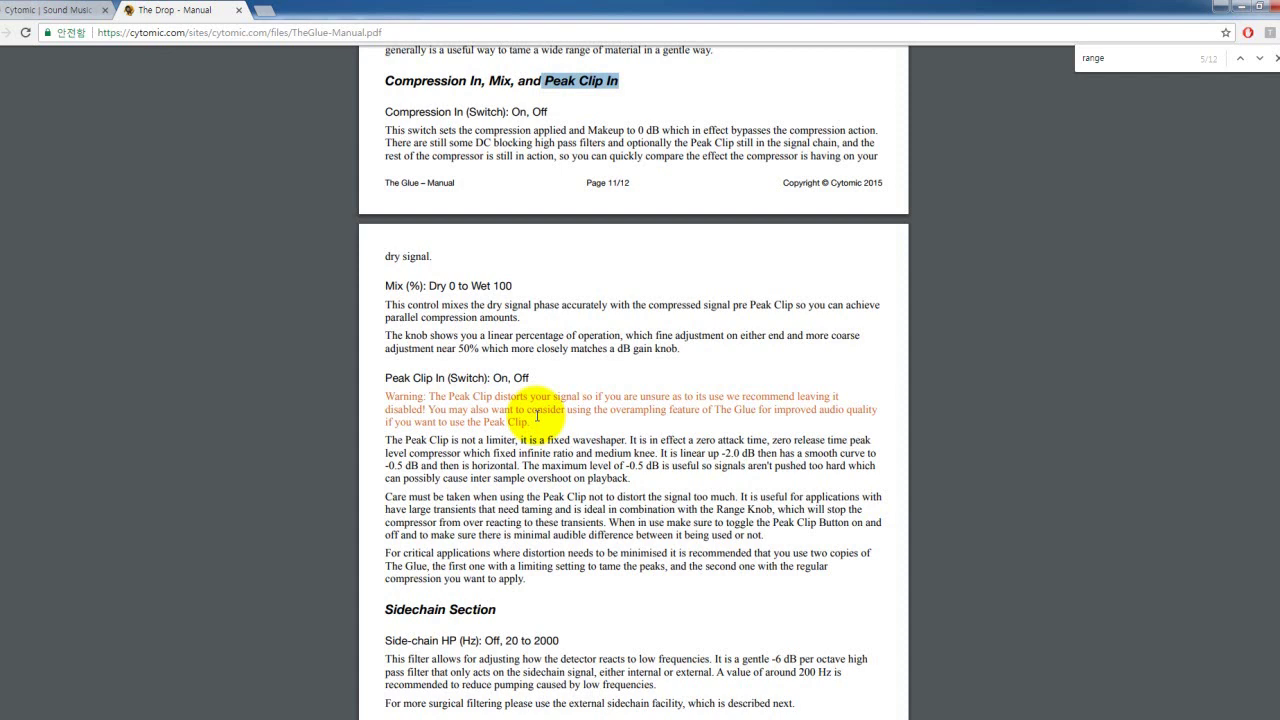
Step: Zoom the screen beside the Peak Clip text and sketch red upper and lower lines with a waveform cut off at the upper one
{"action": "right_click", "coordinate": [939, 513]}
{"action": "left_click", "coordinate": [923, 505]}
{"action": "key", "text": "ctrl+1"}
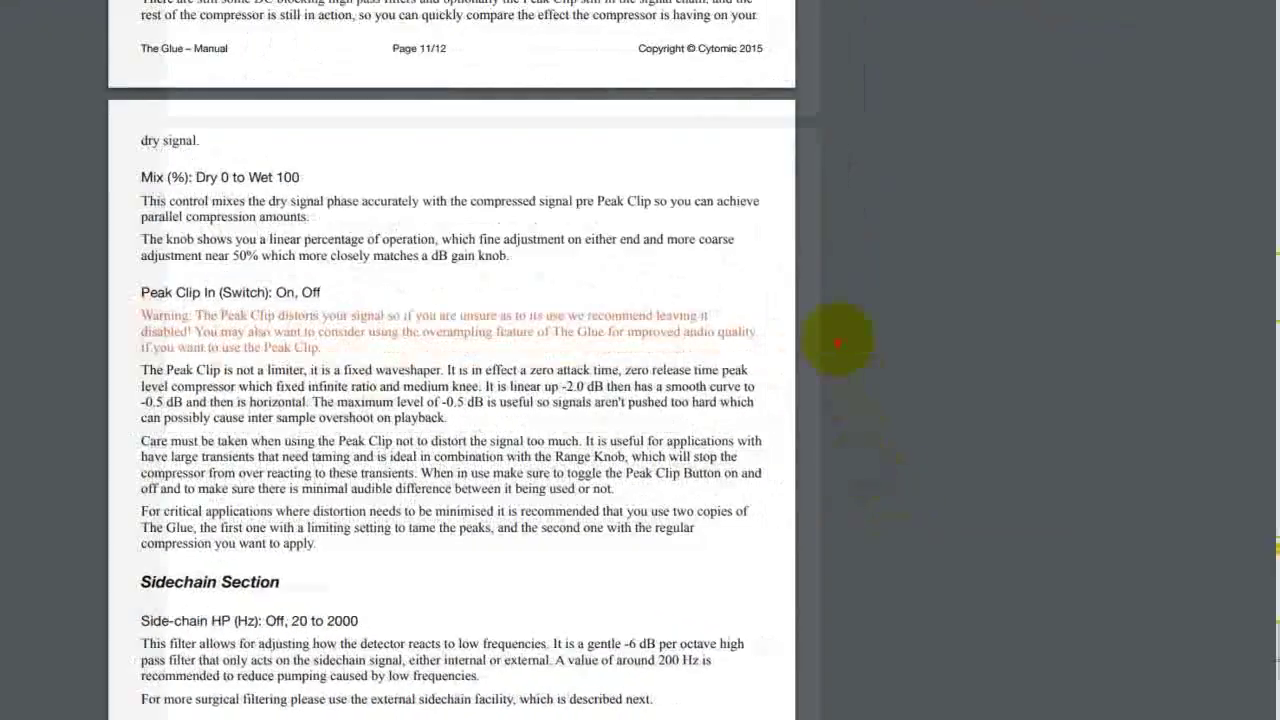
{"action": "left_click_drag", "start_coordinate": [737, 235], "coordinate": [1037, 235]}
{"action": "left_click_drag", "start_coordinate": [748, 527], "coordinate": [1028, 545]}
{"action": "mouse_move", "coordinate": [740, 385]}
{"action": "left_mouse_down"}
{"action": "mouse_move", "coordinate": [800, 271]}
{"action": "mouse_move", "coordinate": [830, 243]}
{"action": "left_mouse_up"}
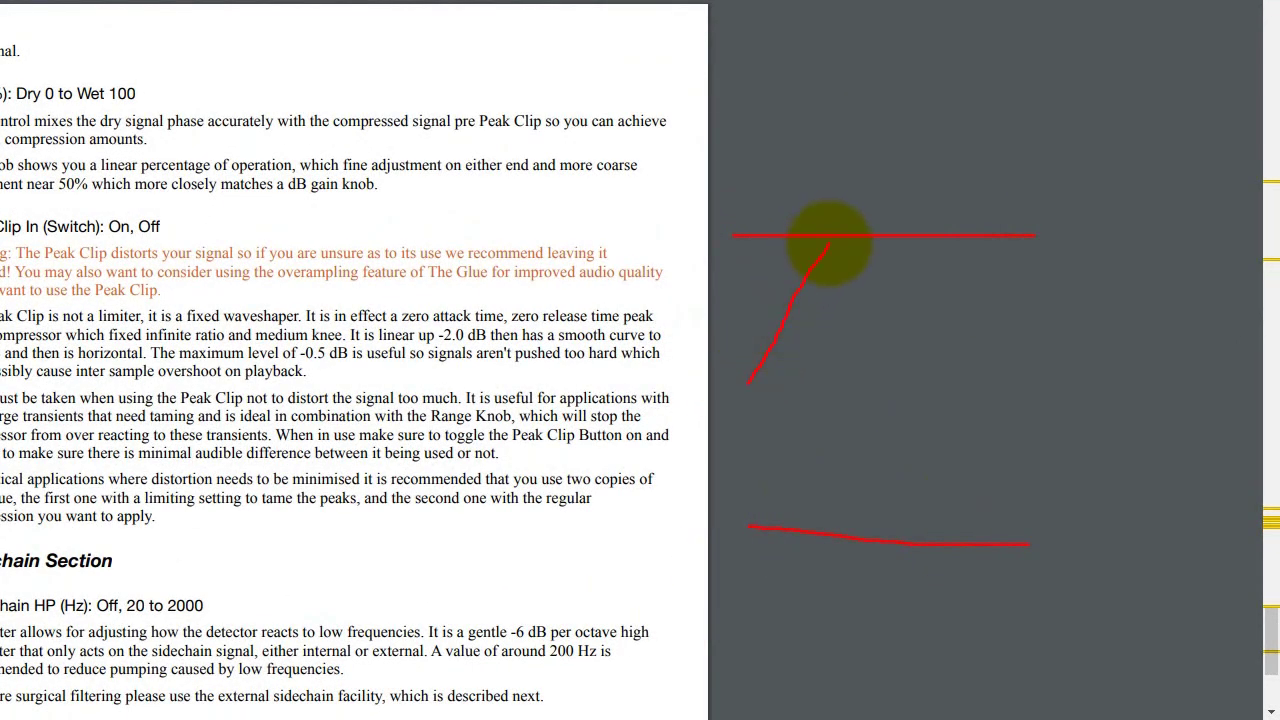
{"action": "mouse_move", "coordinate": [952, 236]}
{"action": "left_mouse_down"}
{"action": "mouse_move", "coordinate": [994, 340]}
{"action": "mouse_move", "coordinate": [1005, 425]}
{"action": "left_mouse_up"}
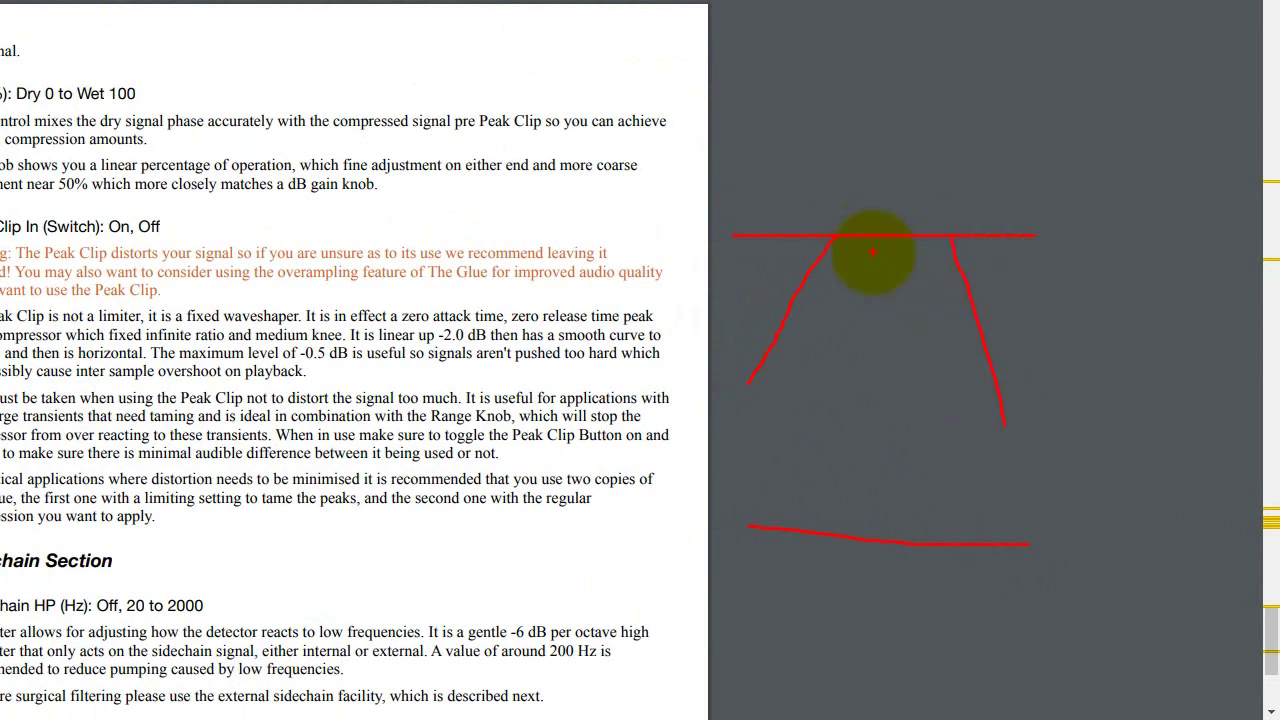
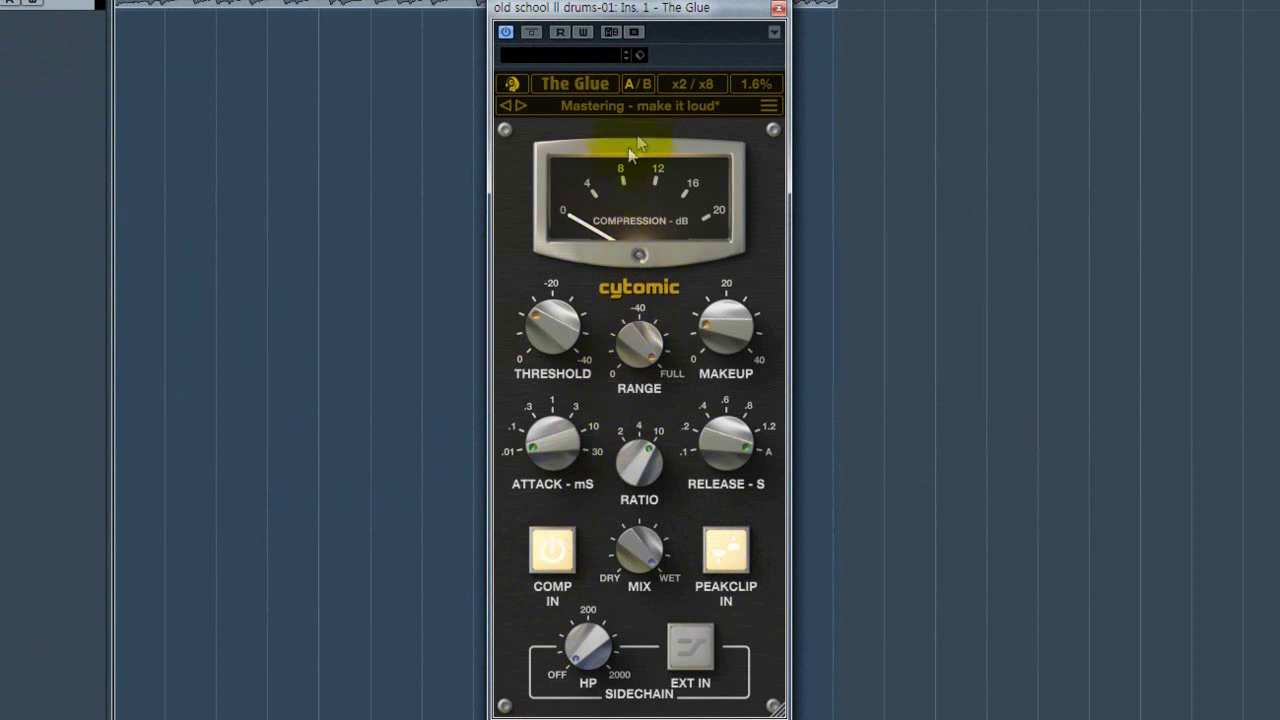
Step: Browse the preset categories of The Glue, including Drum, Drum Kick, Drum Snare and Gtr Bass, and leave the list without loading one
{"action": "left_click", "coordinate": [632, 112]}
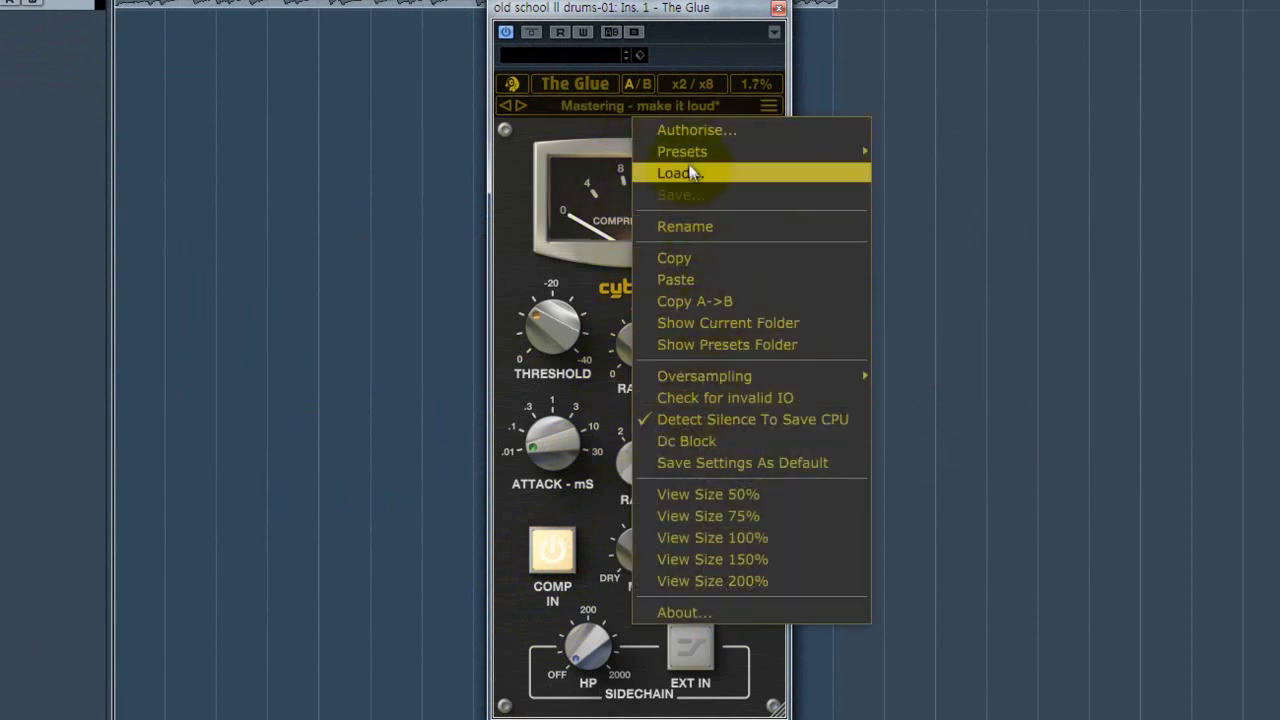
{"action": "mouse_move", "coordinate": [688, 153]}
{"action": "mouse_move", "coordinate": [954, 175]}
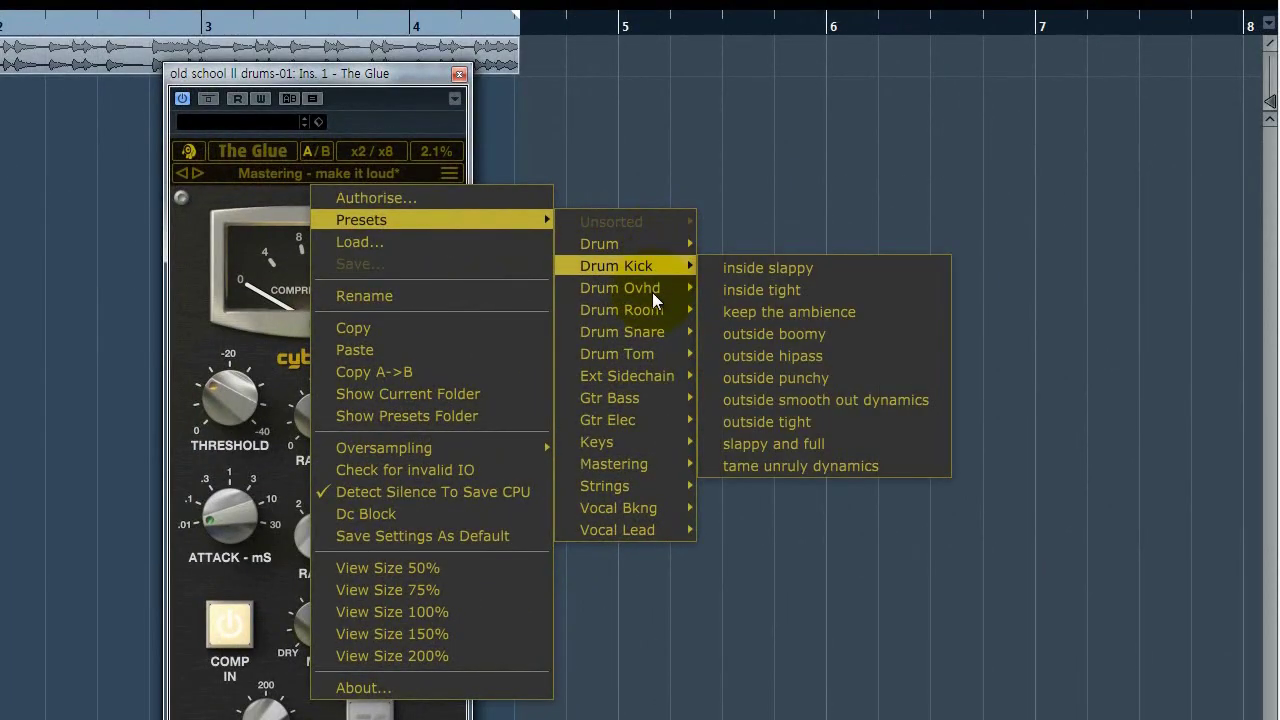
{"action": "mouse_move", "coordinate": [645, 253]}
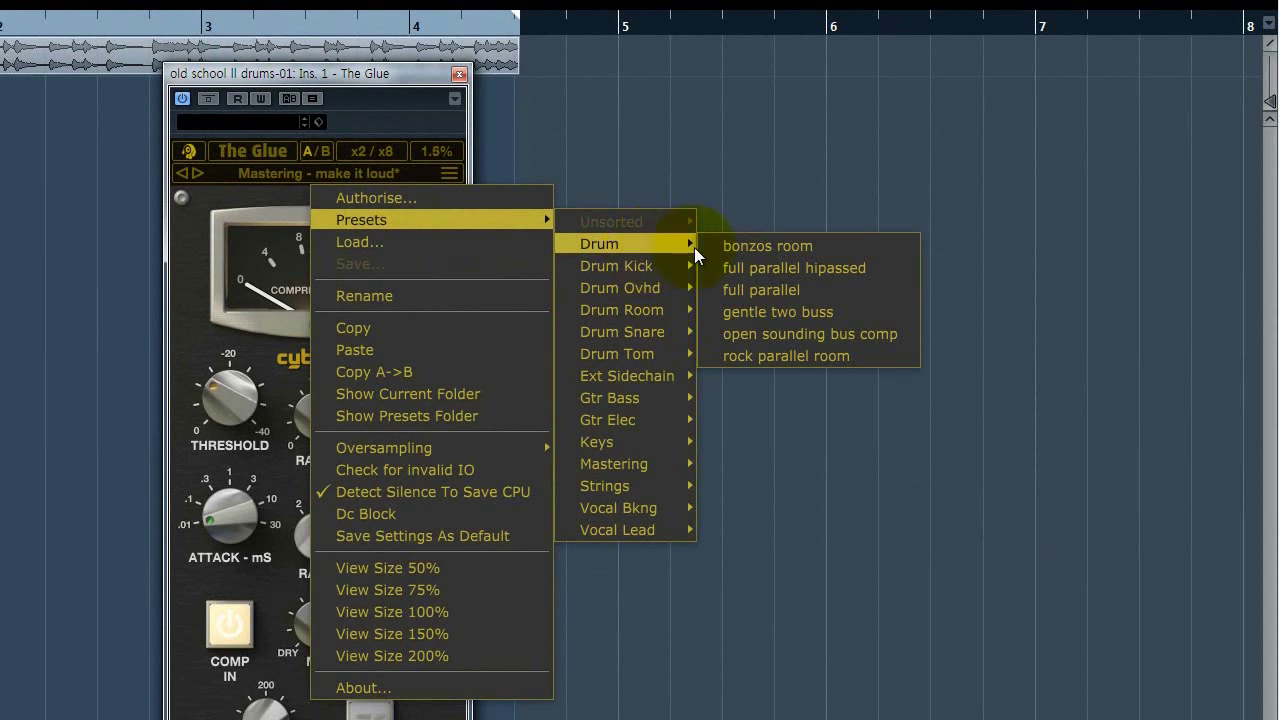
{"action": "mouse_move", "coordinate": [638, 314]}
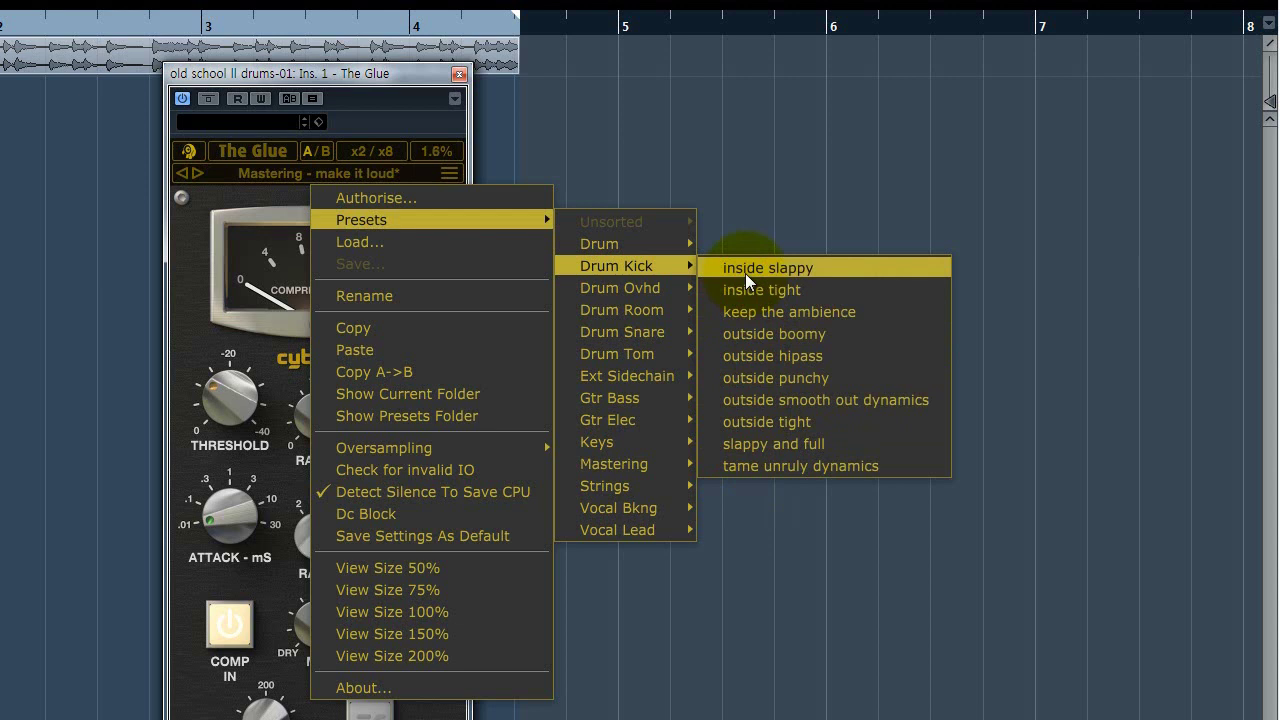
{"action": "mouse_move", "coordinate": [671, 332]}
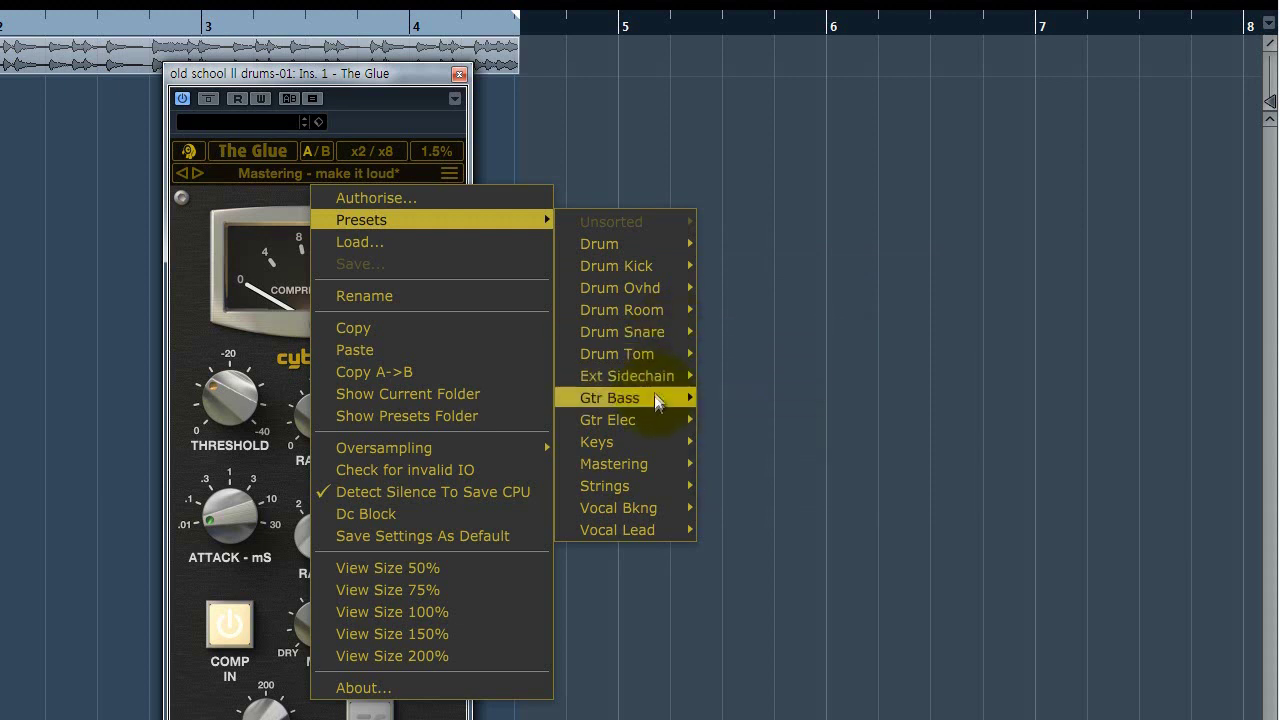
{"action": "mouse_move", "coordinate": [653, 400]}
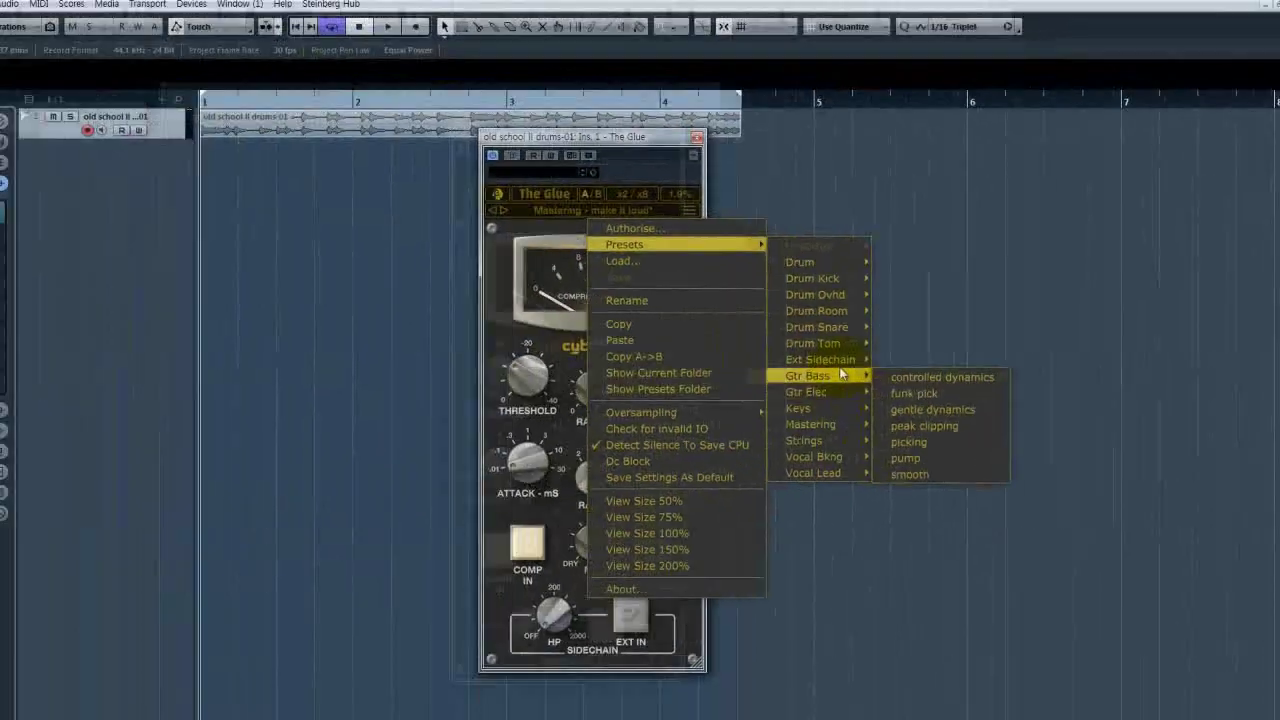
{"action": "mouse_move", "coordinate": [653, 383]}
{"action": "mouse_move", "coordinate": [872, 326]}
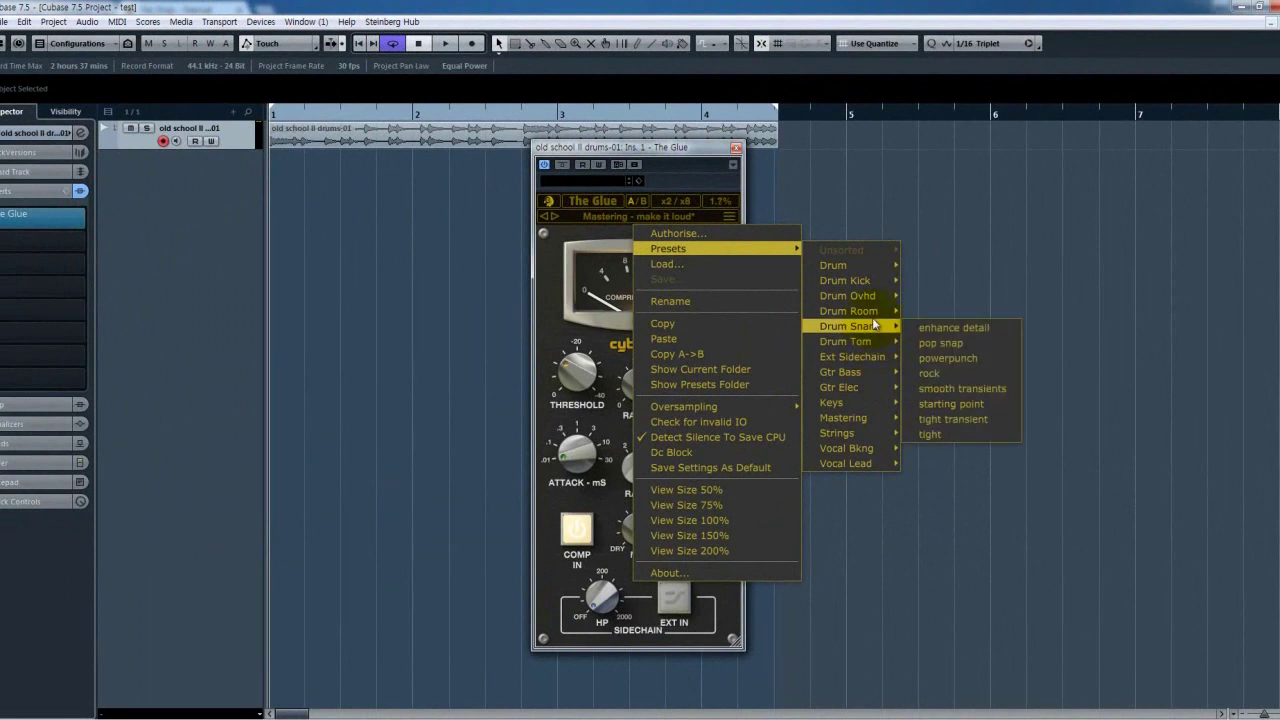
{"action": "mouse_move", "coordinate": [860, 283]}
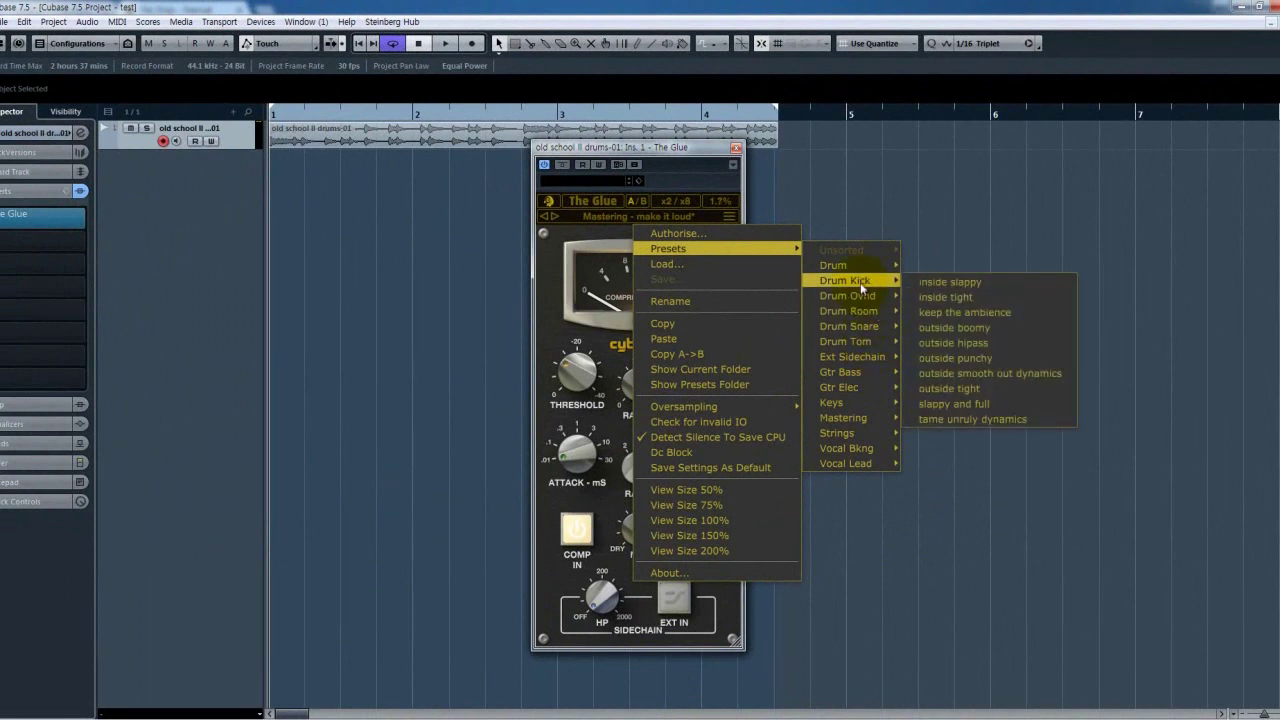
{"action": "left_click", "coordinate": [406, 265]}
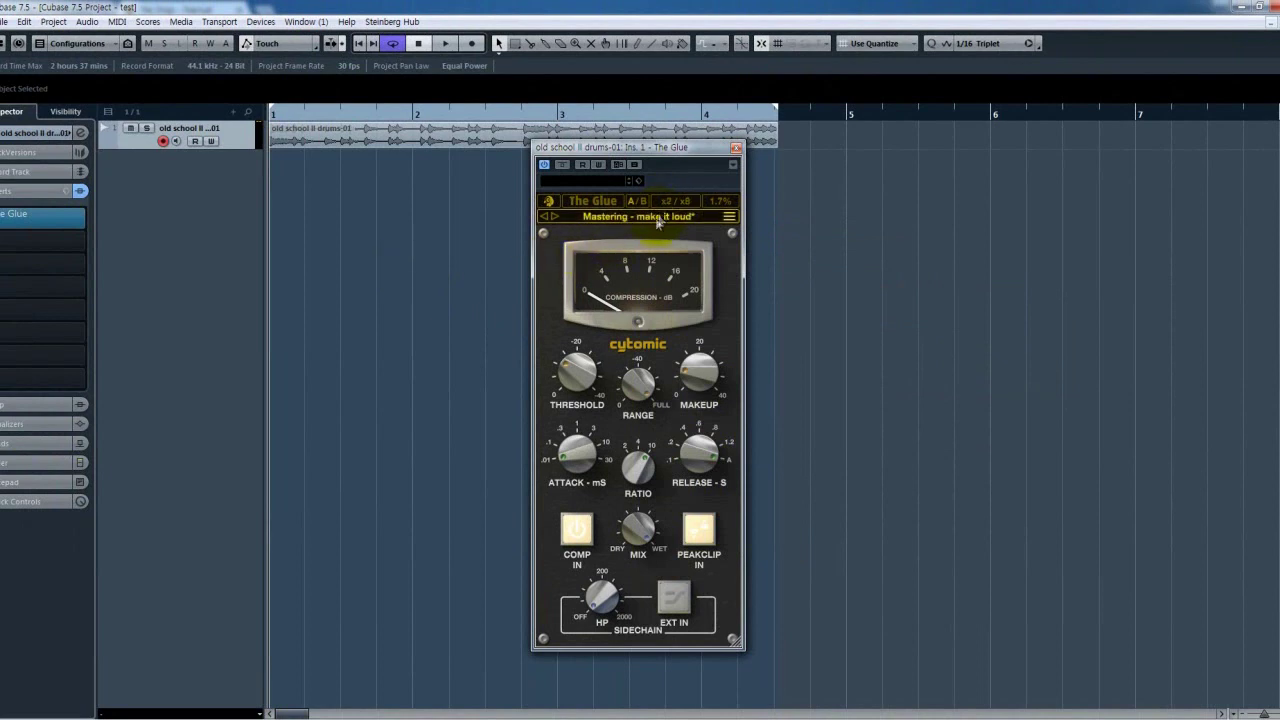
Step: Bypass The Glue and play the old school II drums-01 loop to hear it dry, stopping playback at the end
{"action": "left_click", "coordinate": [357, 133]}
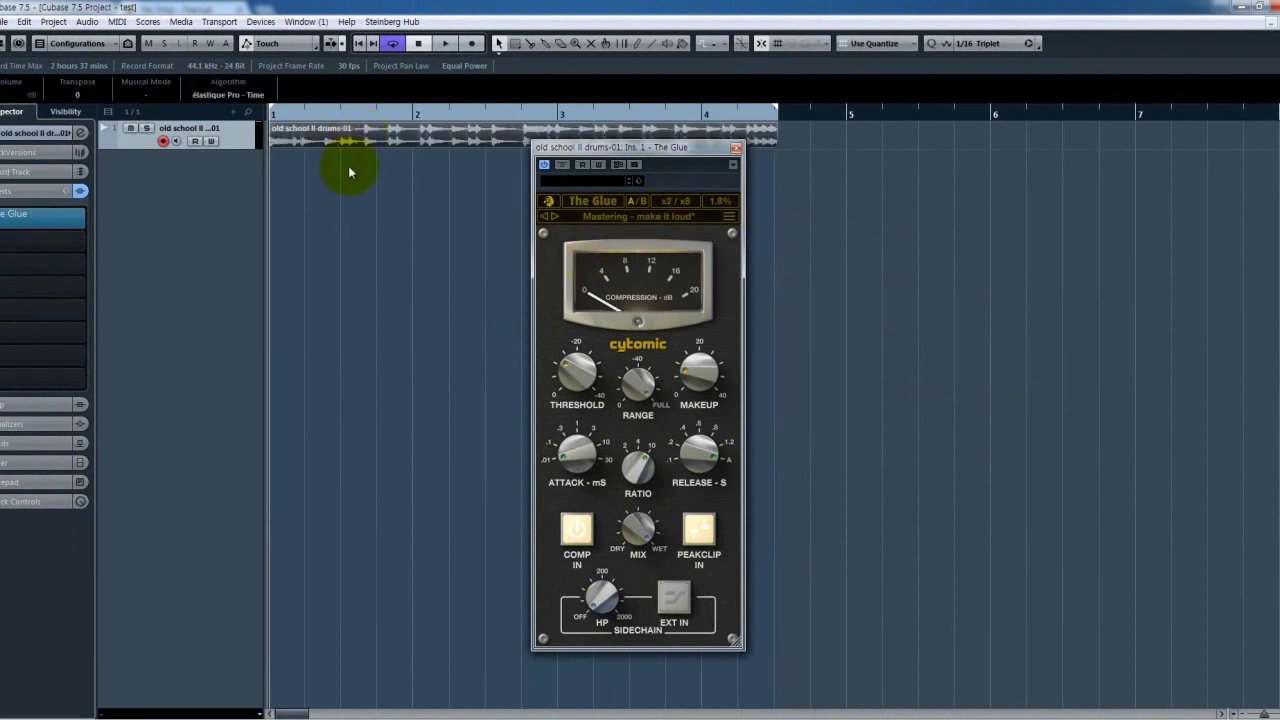
{"action": "left_click_drag", "start_coordinate": [539, 150], "coordinate": [529, 156]}
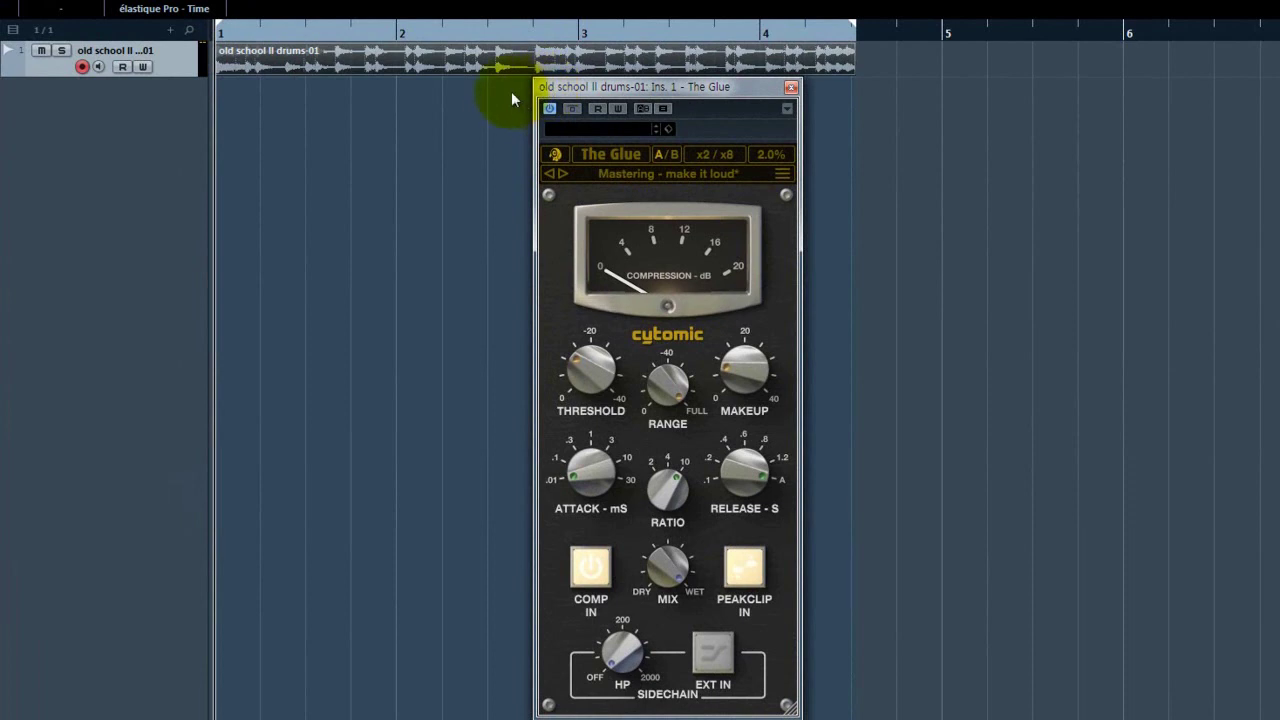
{"action": "left_click", "coordinate": [572, 108]}
{"action": "key", "text": "space"}
{"action": "left_click_drag", "start_coordinate": [553, 87], "coordinate": [556, 90]}
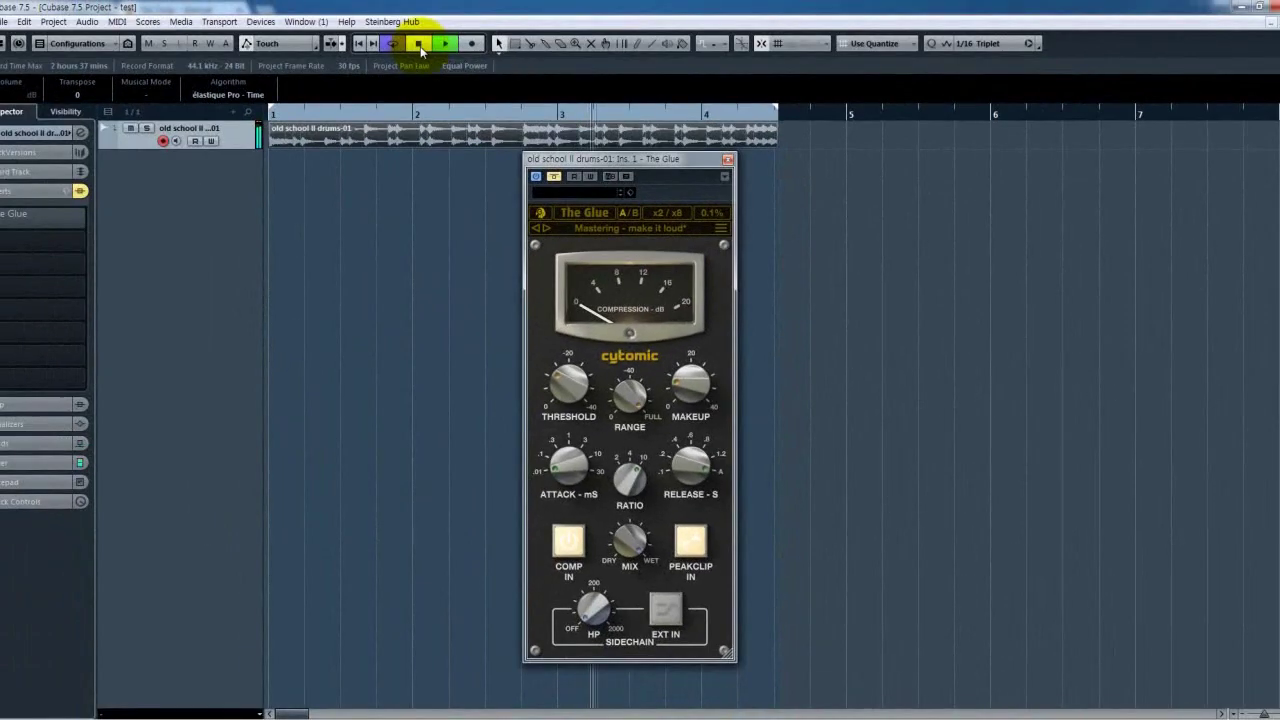
{"action": "left_click", "coordinate": [419, 44]}
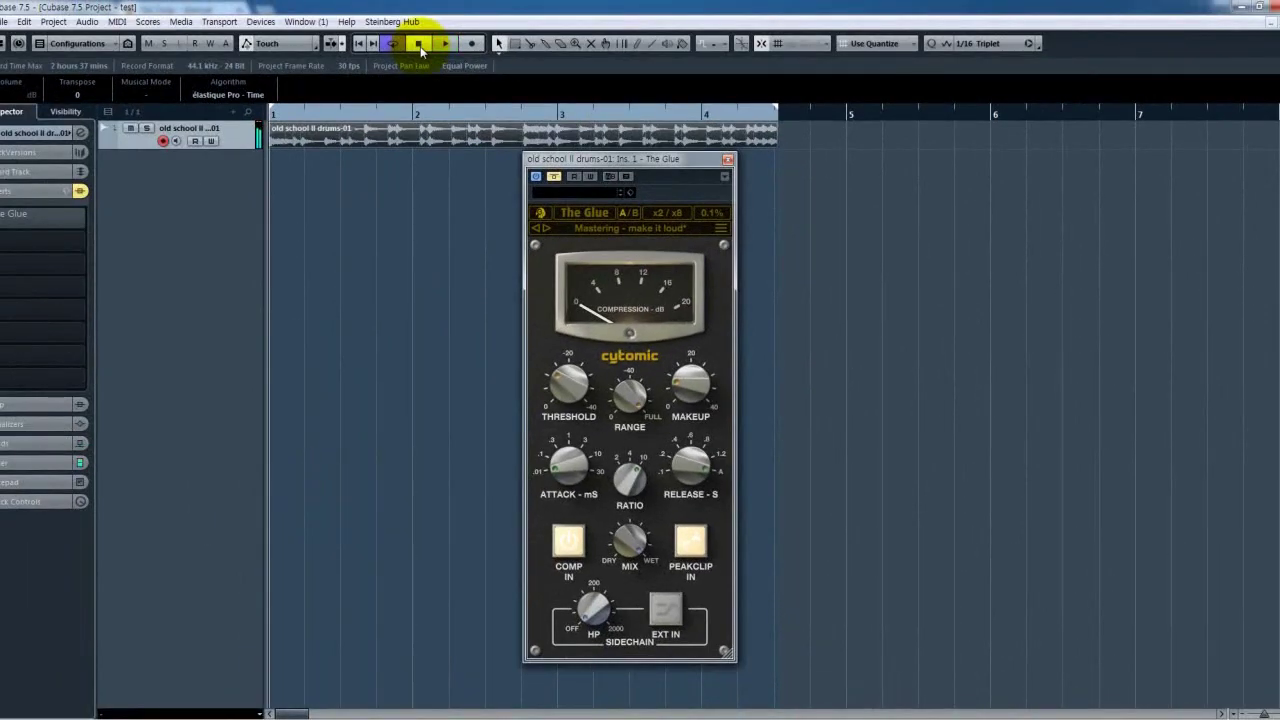
Step: Reactivate The Glue, load the Drum preset "bonzos room" and audition it on the drum loop
{"action": "left_click", "coordinate": [553, 176]}
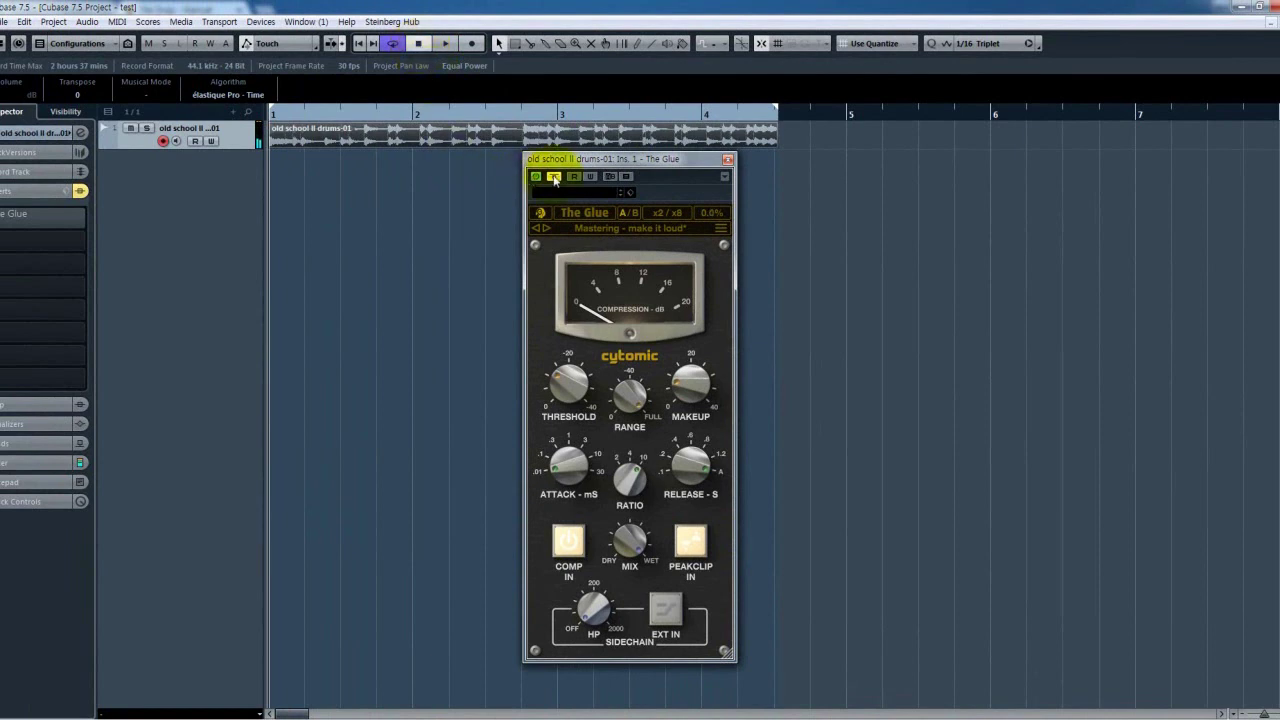
{"action": "left_click", "coordinate": [604, 233]}
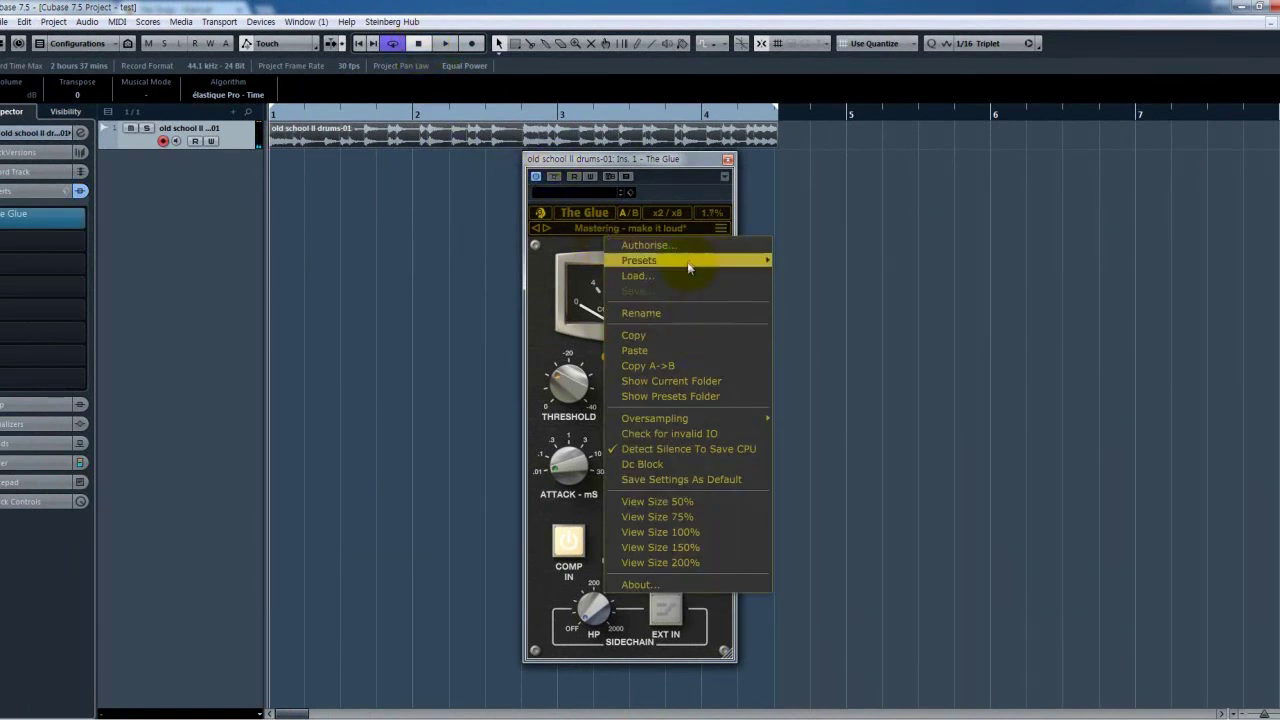
{"action": "mouse_move", "coordinate": [688, 262]}
{"action": "mouse_move", "coordinate": [820, 283]}
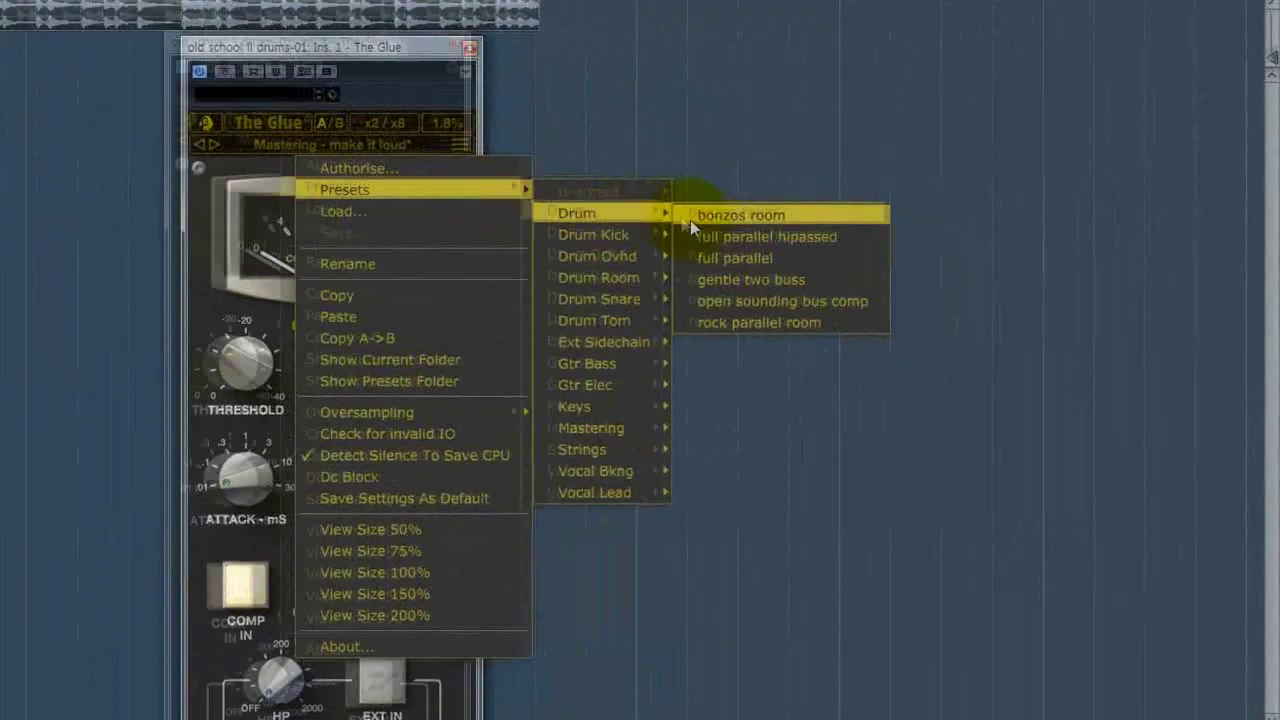
{"action": "left_click", "coordinate": [845, 264]}
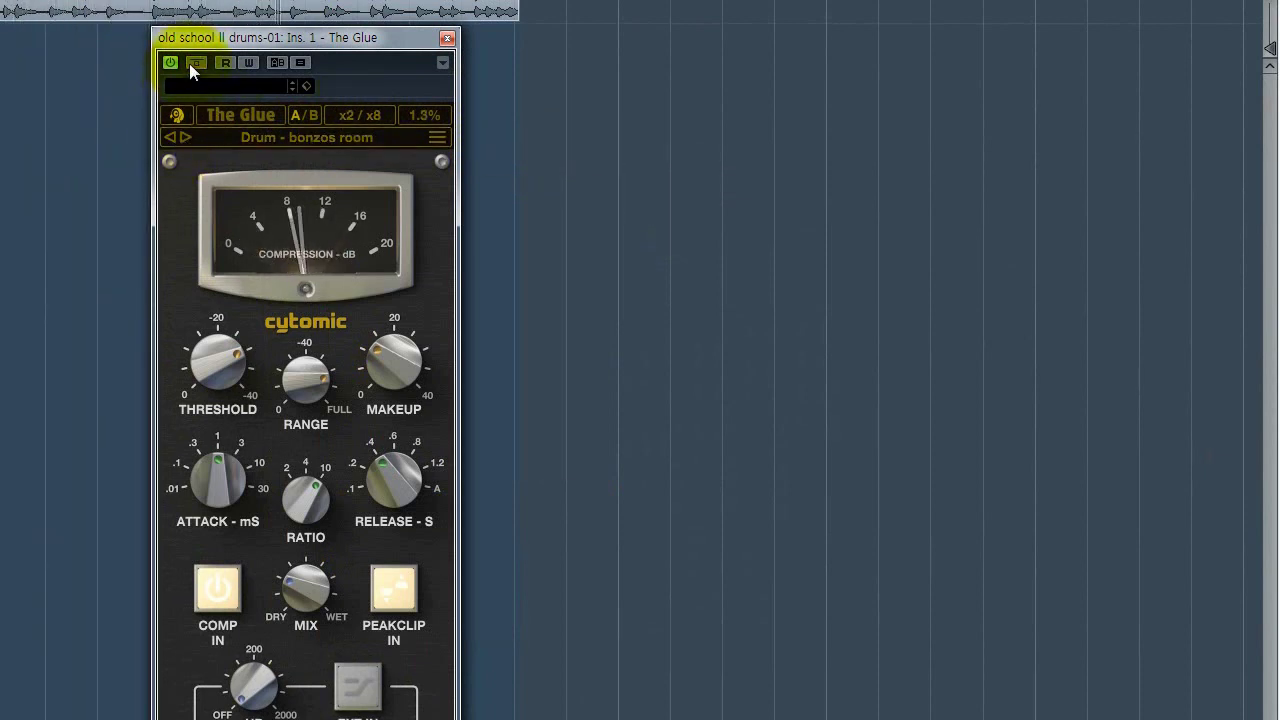
{"action": "key", "text": "space"}
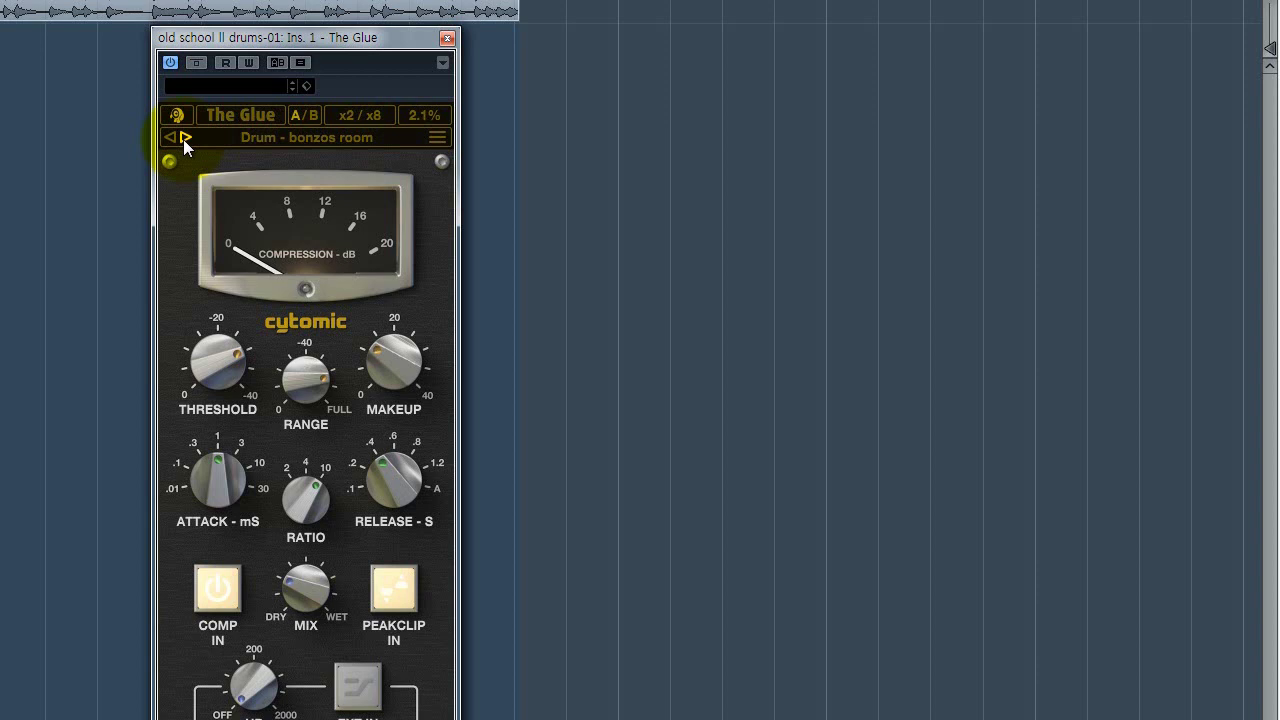
Step: Switch to the "full parallel hipassed" drum preset, bypass the plug-in, and dismiss the about screen and trial limitations notice
{"action": "left_click", "coordinate": [183, 139]}
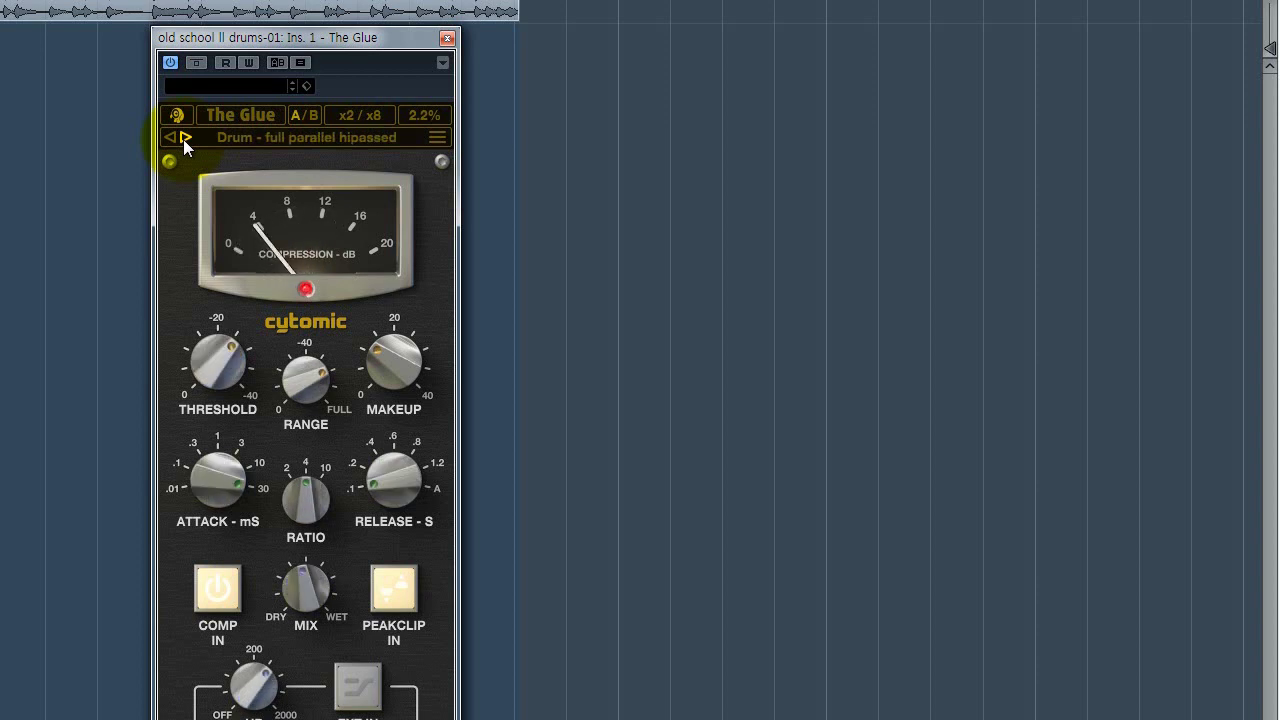
{"action": "left_click", "coordinate": [197, 63]}
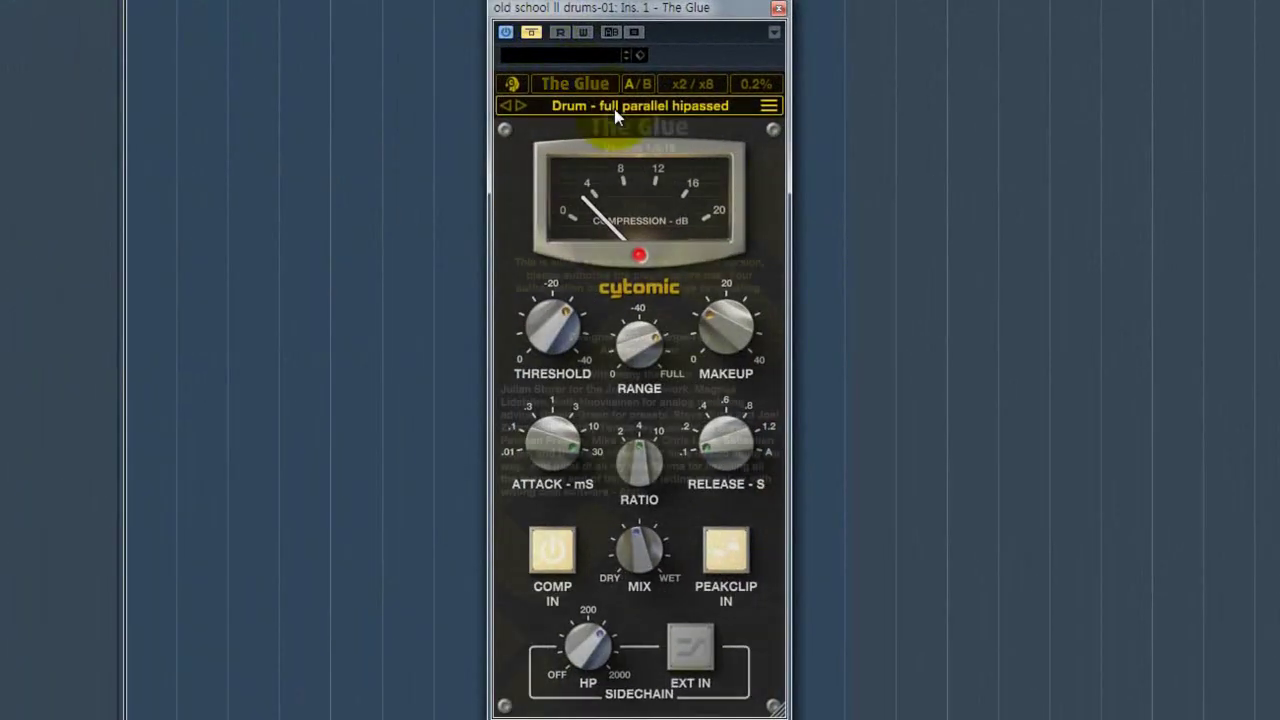
{"action": "left_click", "coordinate": [340, 104]}
{"action": "left_click", "coordinate": [624, 205]}
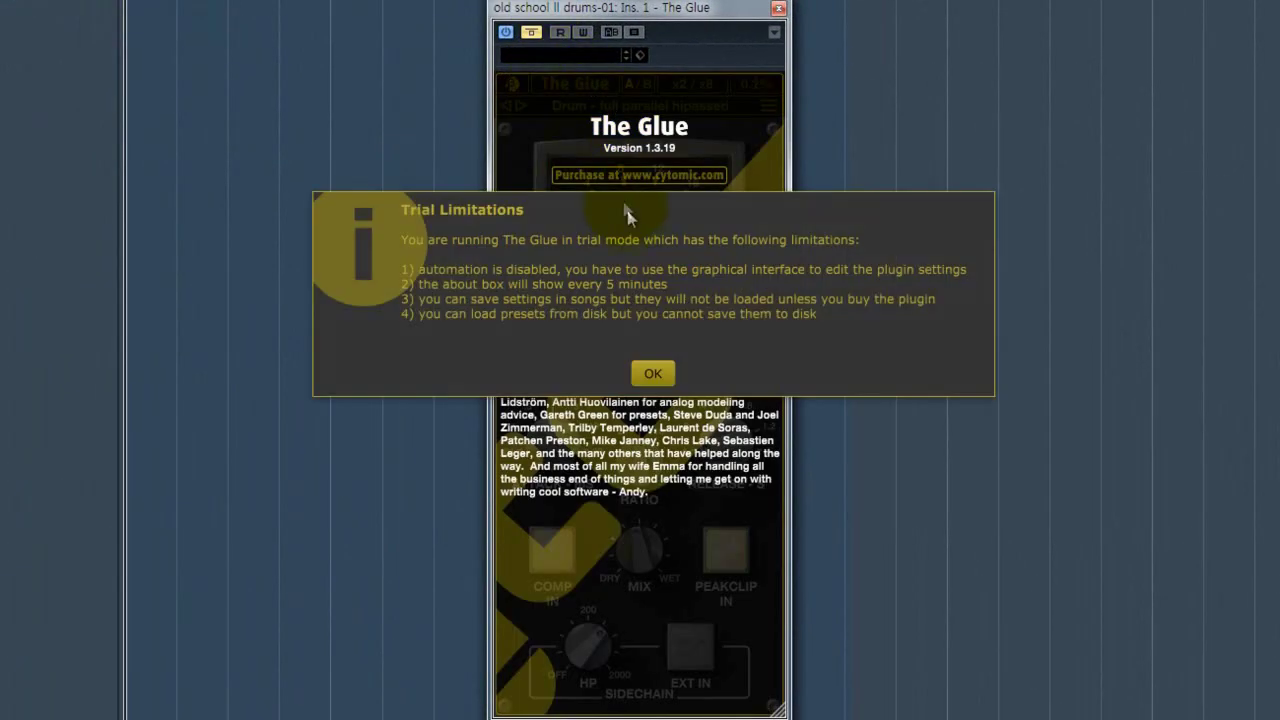
{"action": "left_click", "coordinate": [636, 374]}
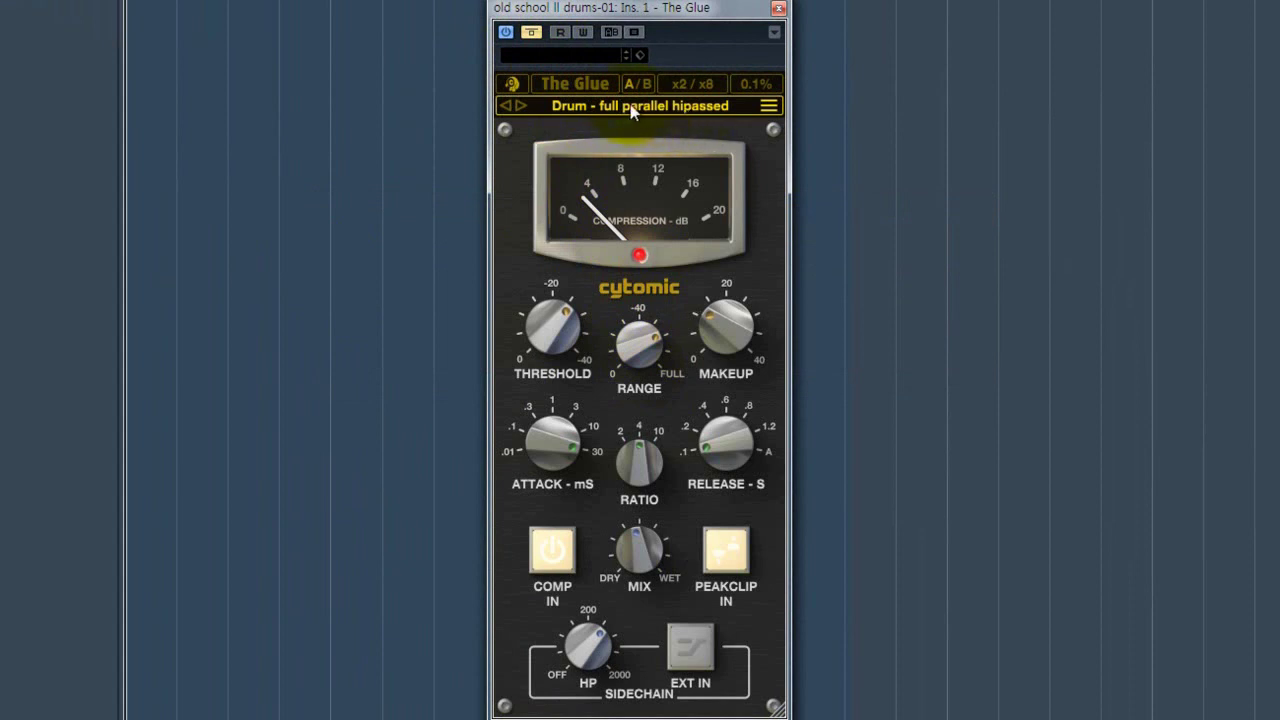
Step: Play the drum loop and compare the bypassed signal with the "full parallel hipassed" preset, leaving the plug-in active and playback stopped
{"action": "key", "text": "space"}
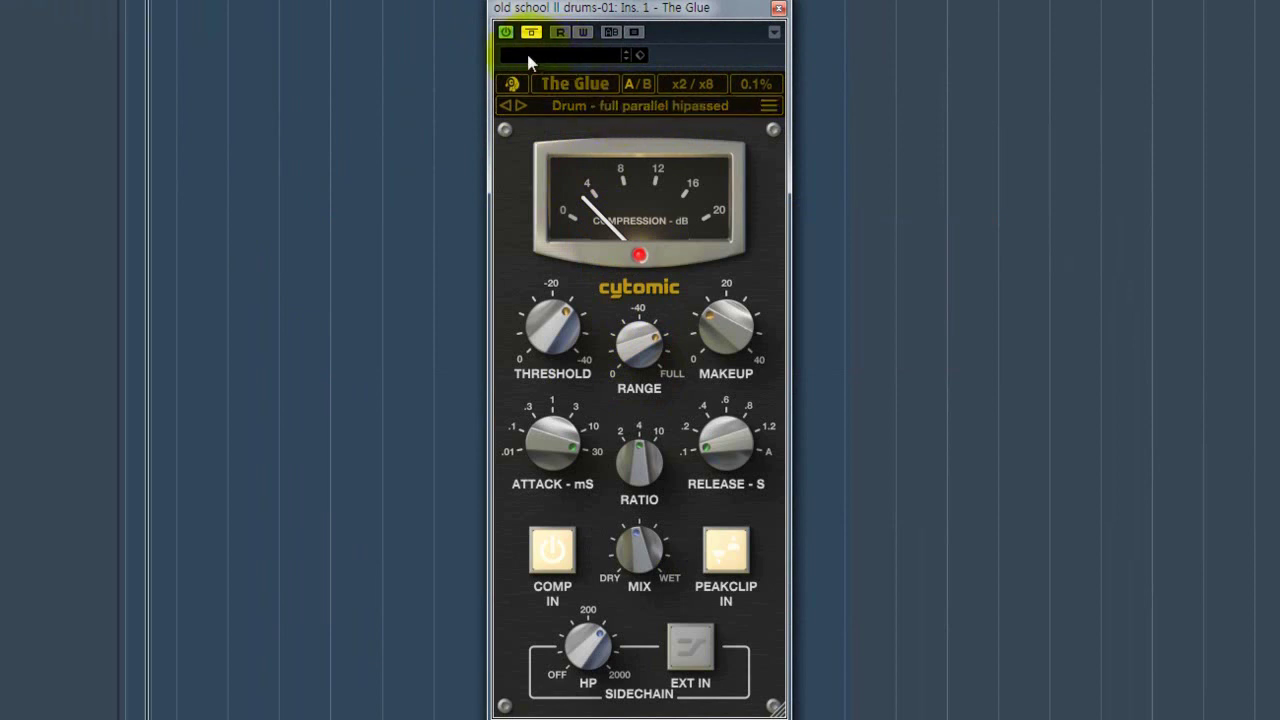
{"action": "left_click", "coordinate": [532, 33]}
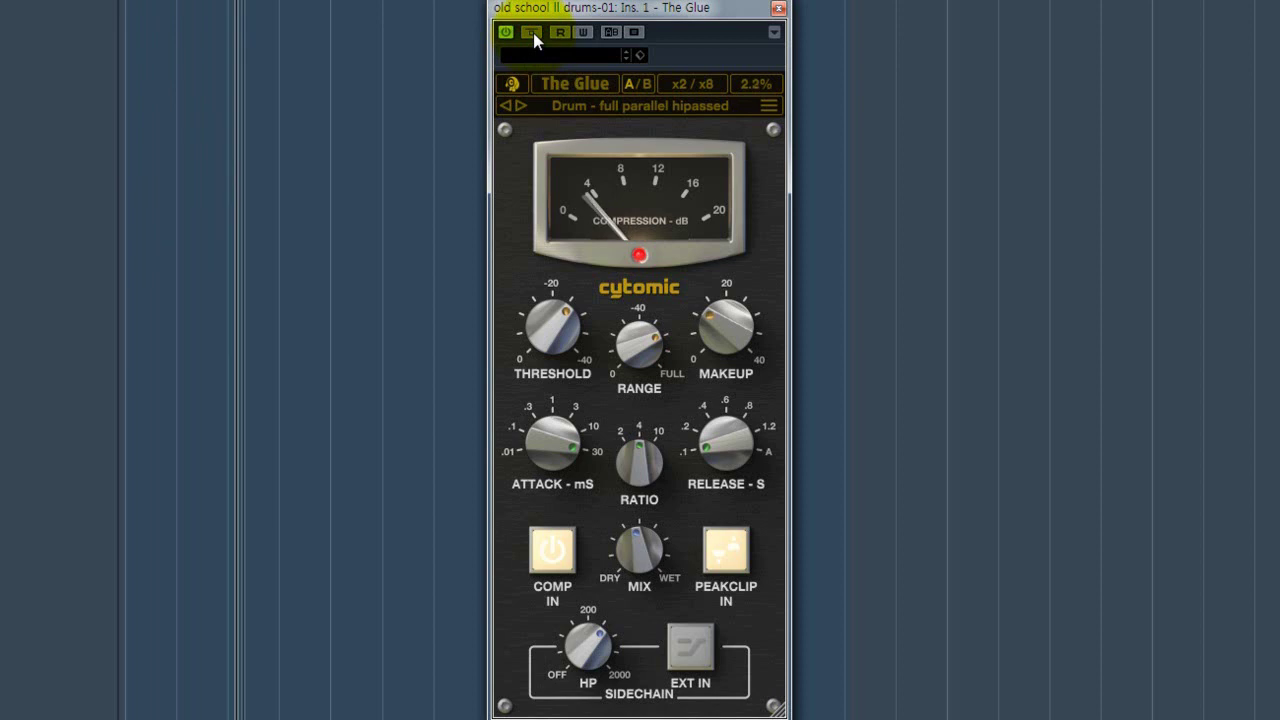
{"action": "key", "text": "space"}
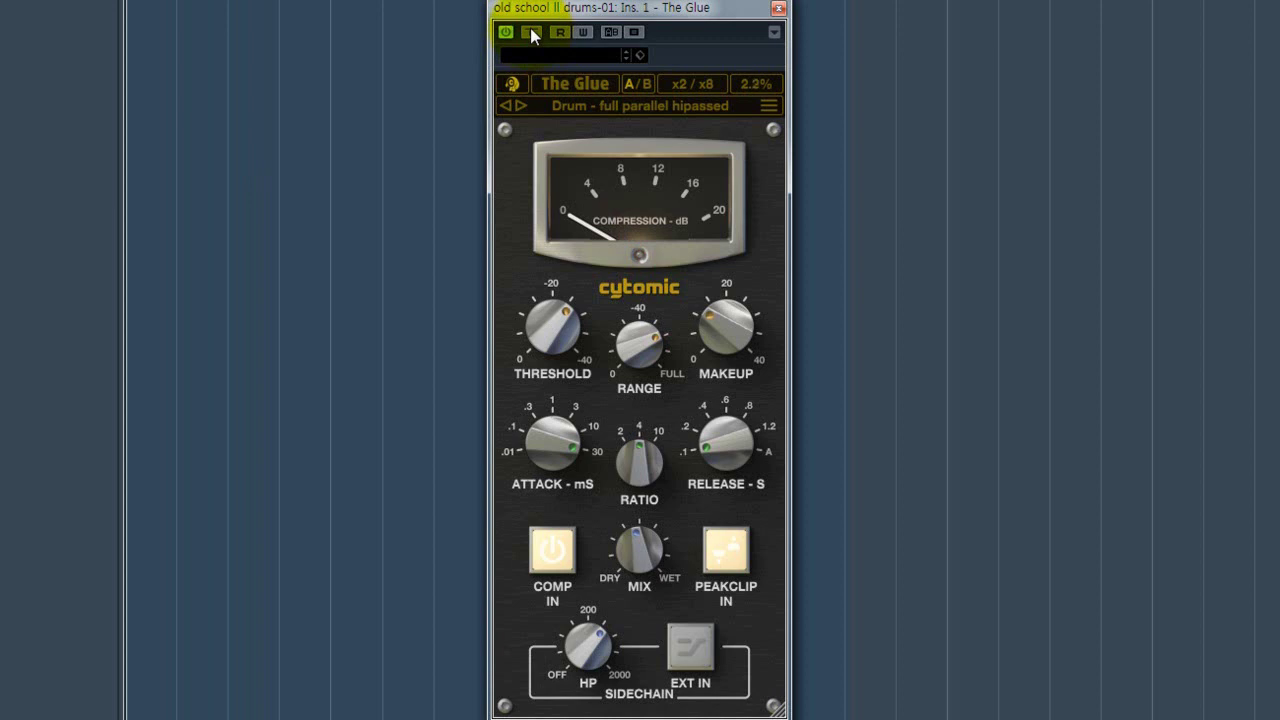
{"action": "key", "text": "space"}
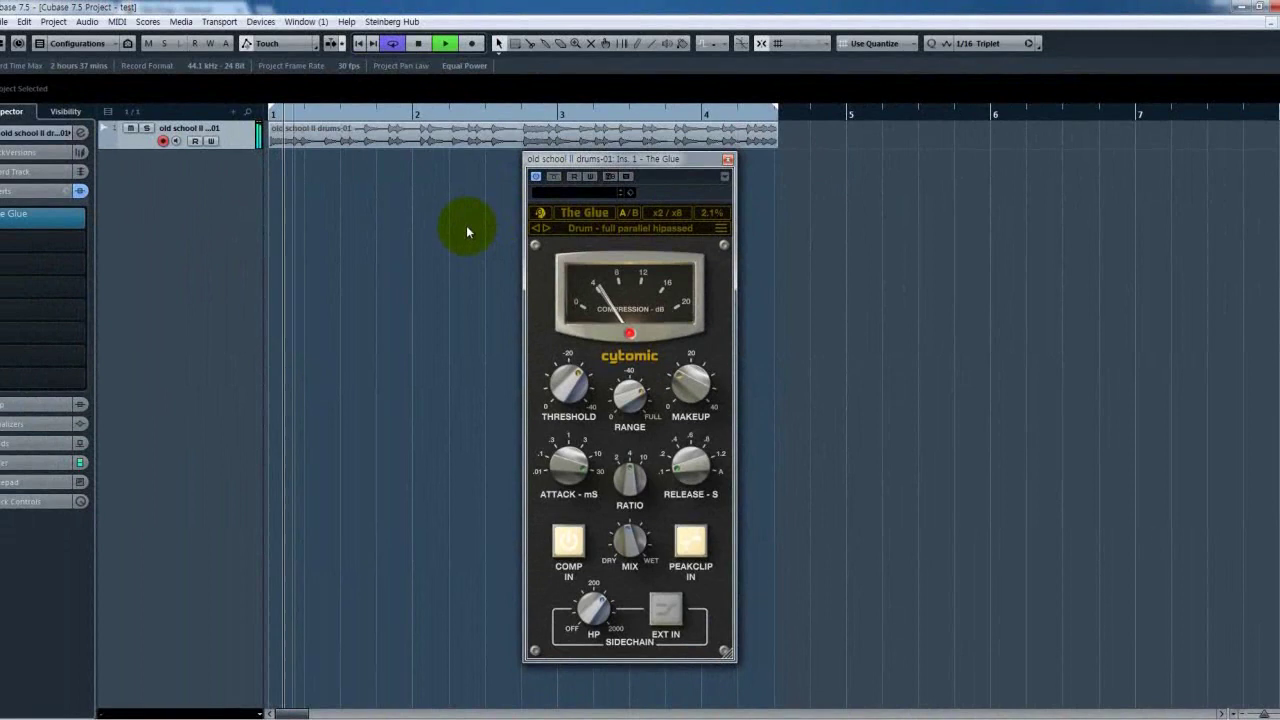
{"action": "left_click", "coordinate": [555, 177]}
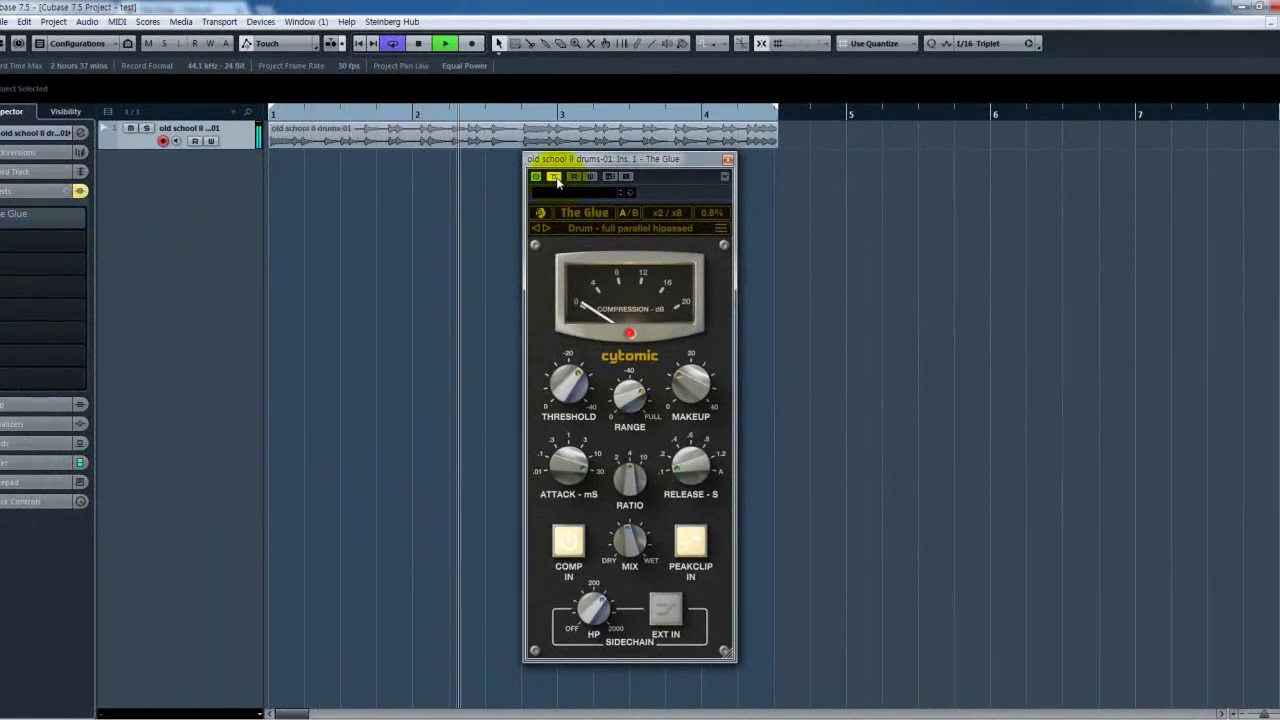
{"action": "left_click", "coordinate": [555, 177]}
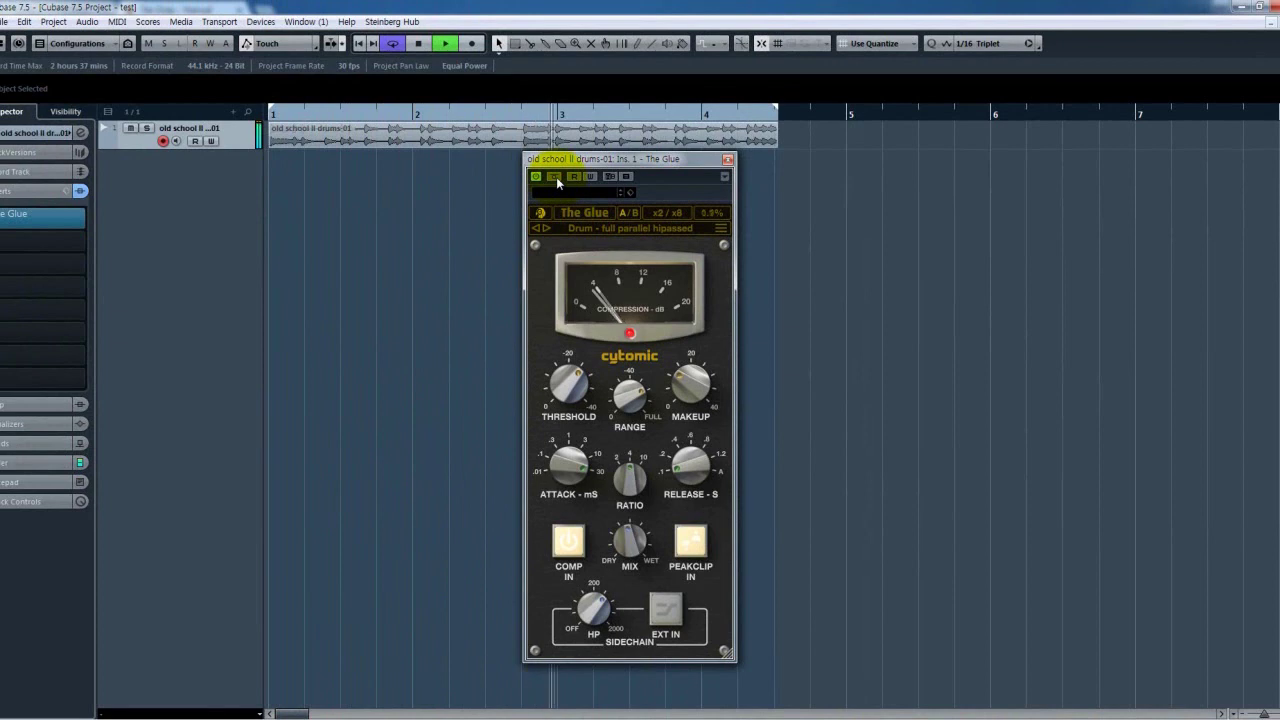
{"action": "key", "text": "space"}
Step: Switch to the "full parallel" drum preset and compare it with the bypassed signal during playback, leaving the plug-in active
{"action": "left_click", "coordinate": [544, 228]}
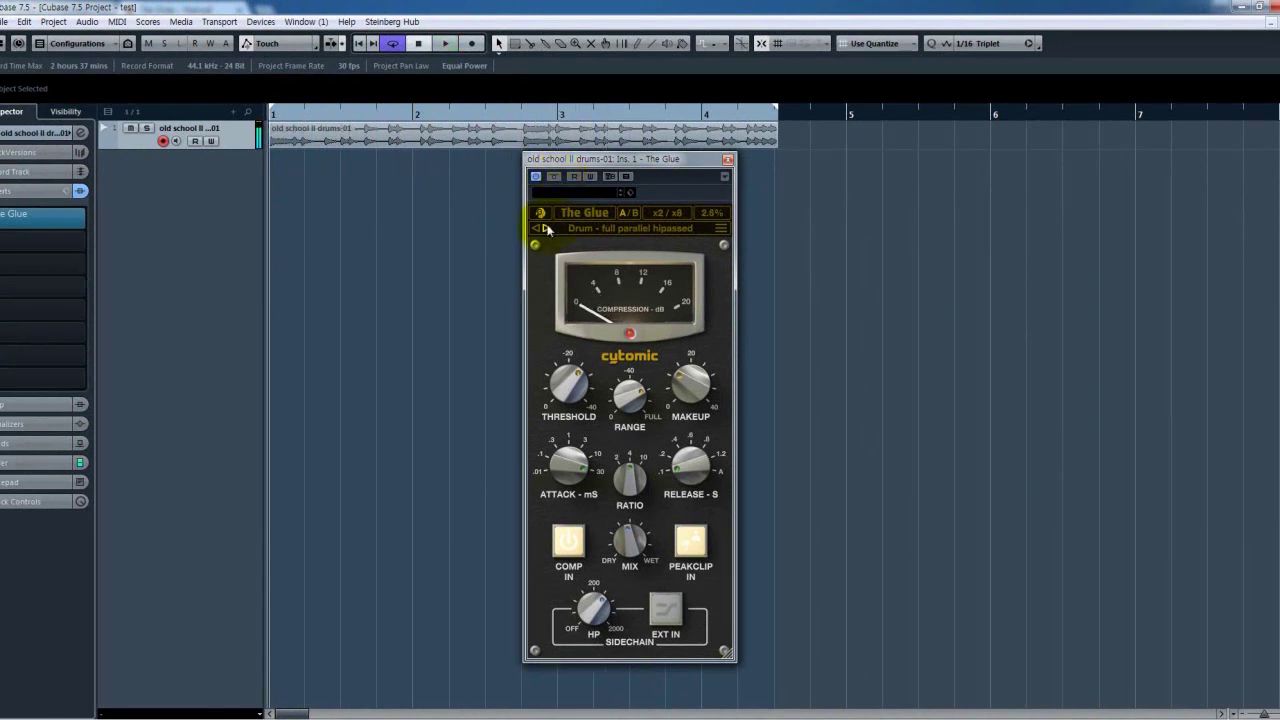
{"action": "key", "text": "space"}
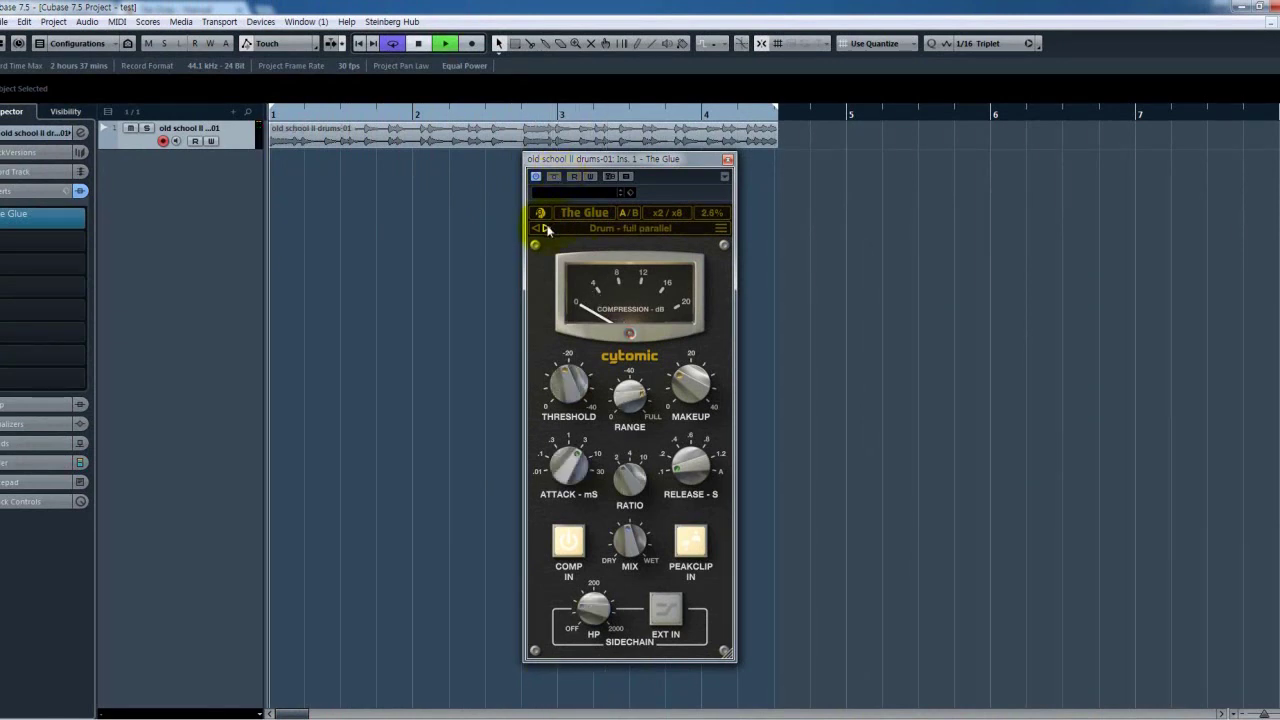
{"action": "left_click", "coordinate": [555, 178]}
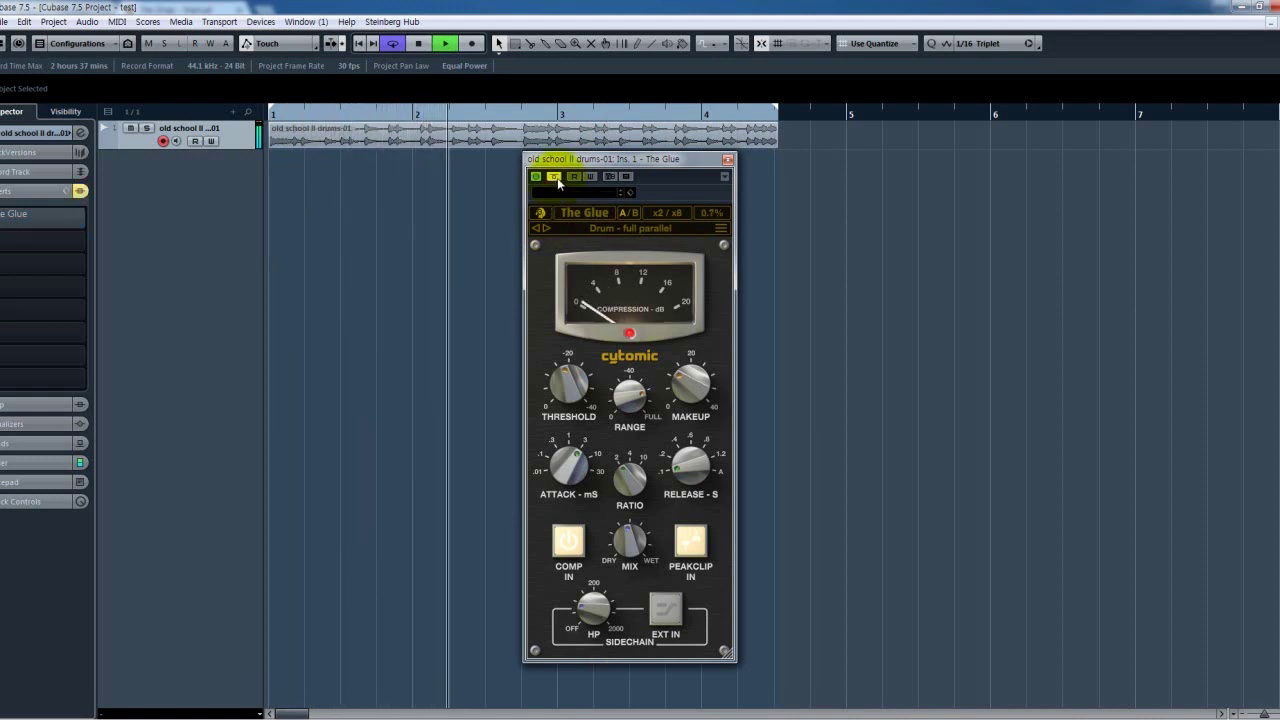
{"action": "left_click", "coordinate": [556, 177]}
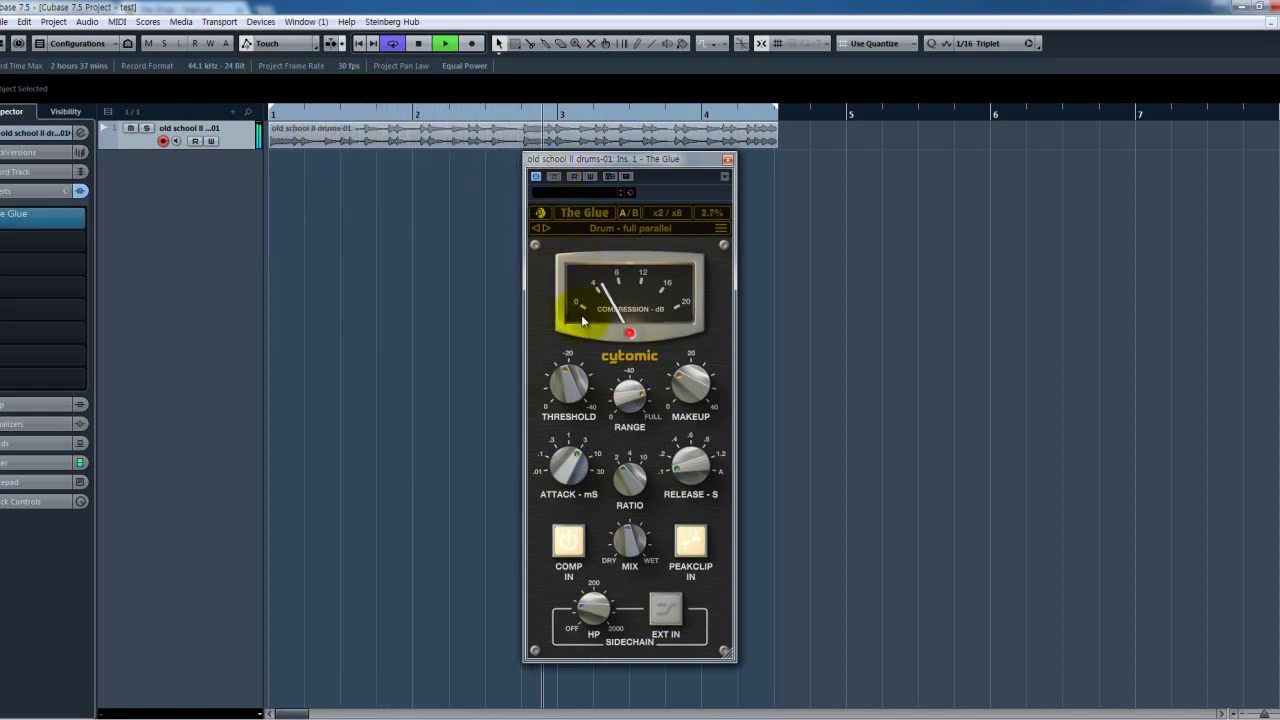
Step: Check the Mix amount of the "full parallel" preset and turn the Range knob down close to 0
{"action": "mouse_move", "coordinate": [627, 545]}
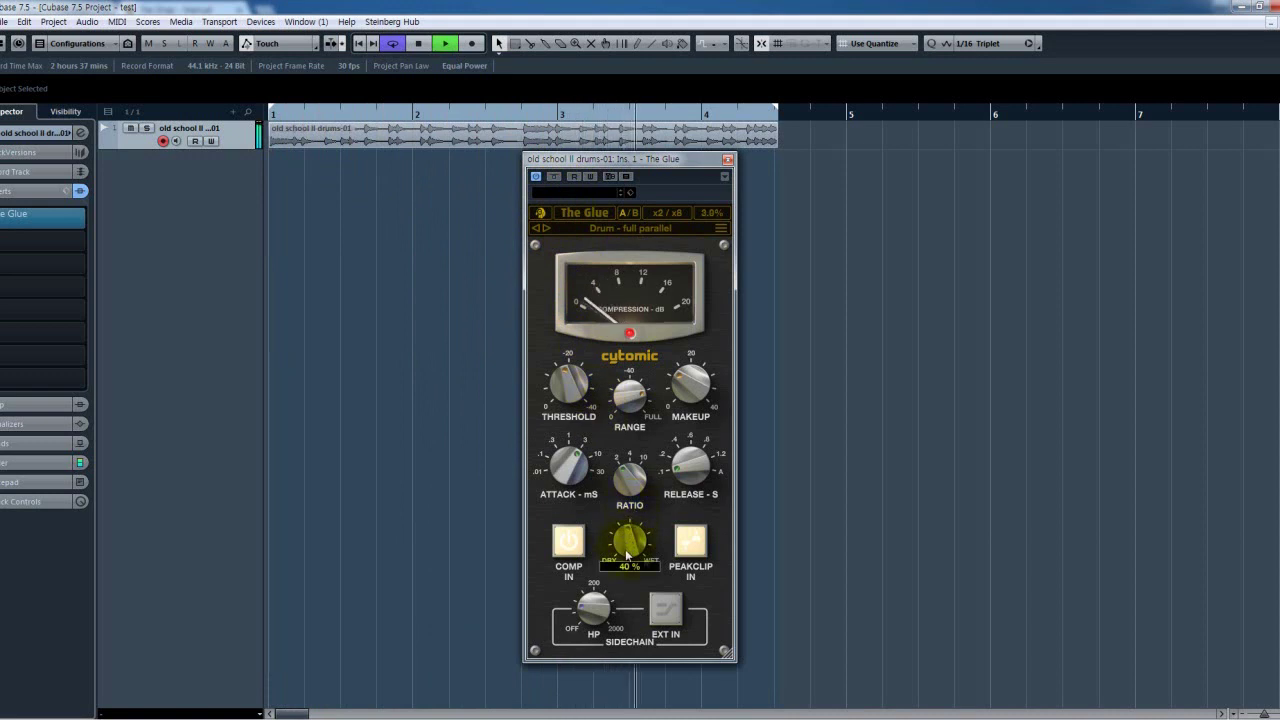
{"action": "mouse_move", "coordinate": [687, 421]}
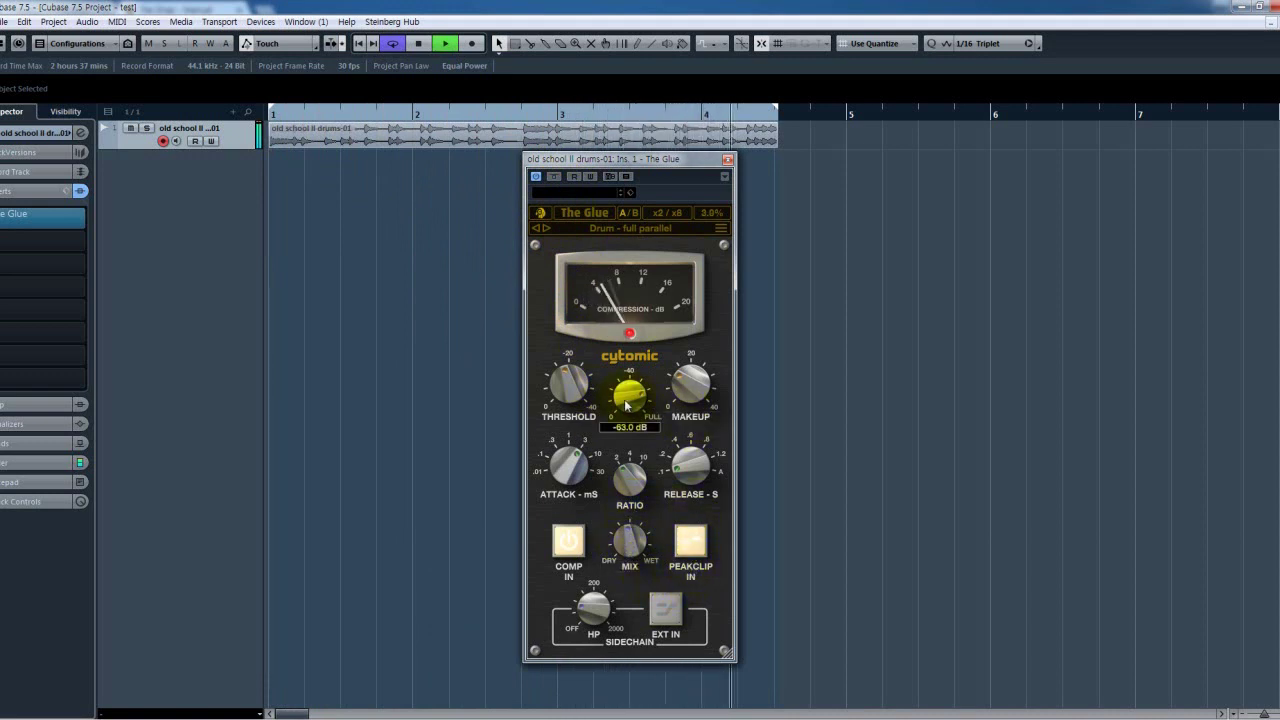
{"action": "left_click_drag", "start_coordinate": [631, 392], "coordinate": [634, 395]}
{"action": "mouse_move", "coordinate": [622, 545]}
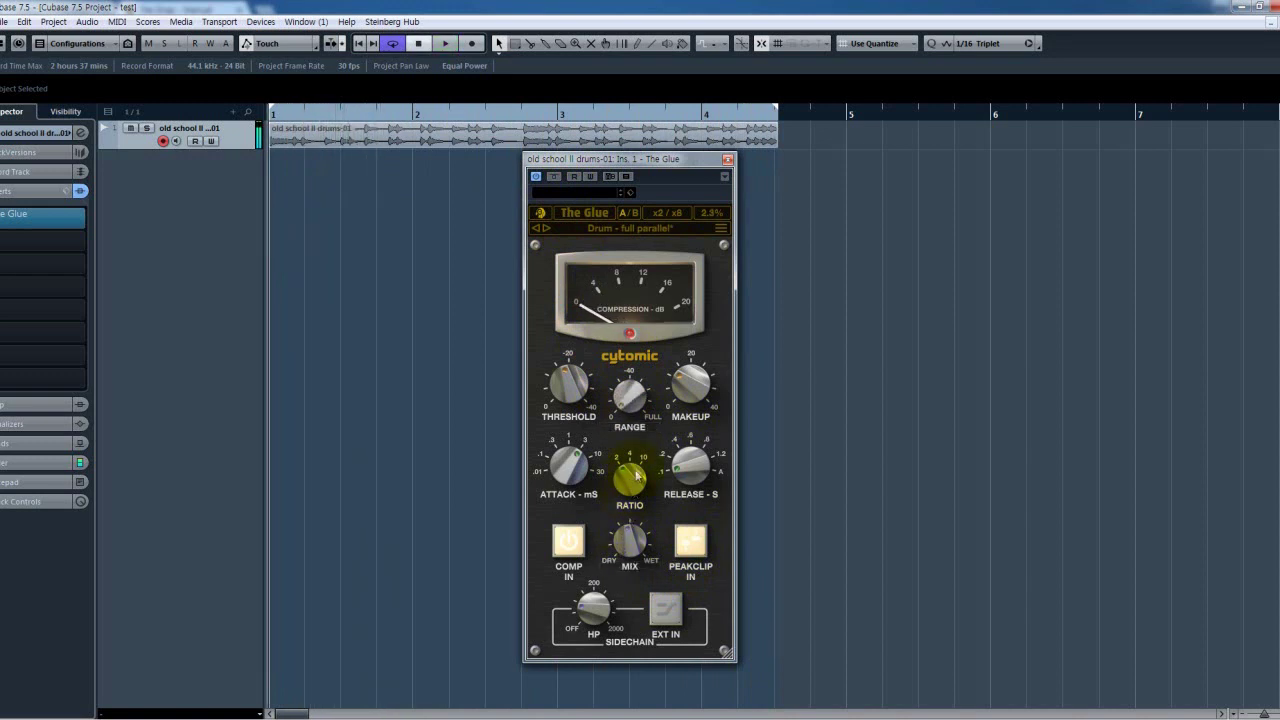
Step: Stop playback and turn the Range of the "full parallel" drum preset up to Full
{"action": "key", "text": "space"}
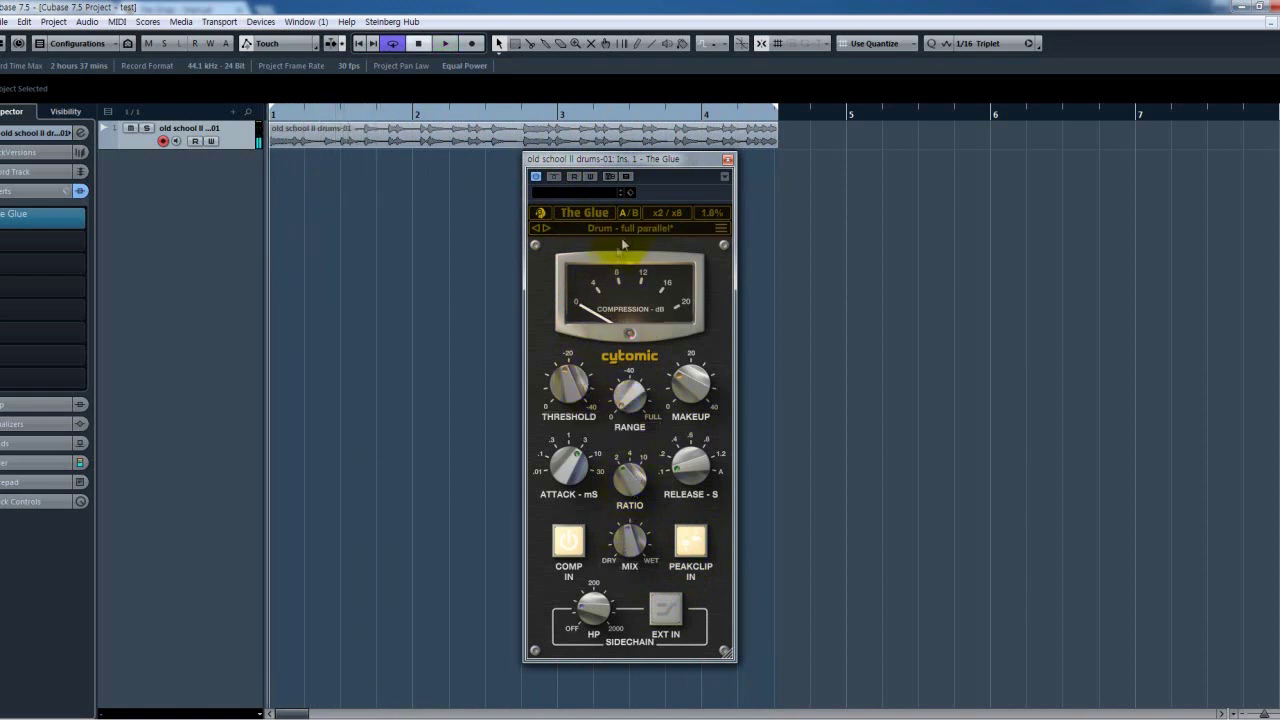
{"action": "mouse_move", "coordinate": [630, 414]}
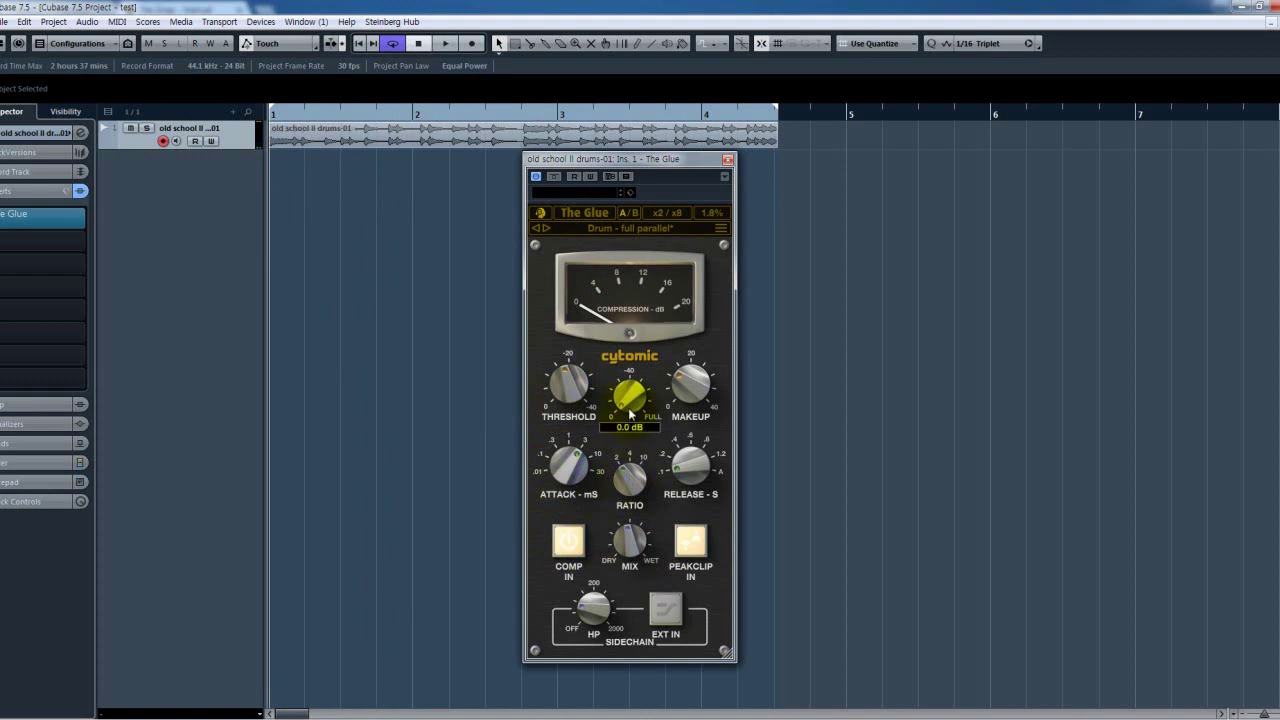
{"action": "left_click_drag", "start_coordinate": [629, 403], "coordinate": [618, 234]}
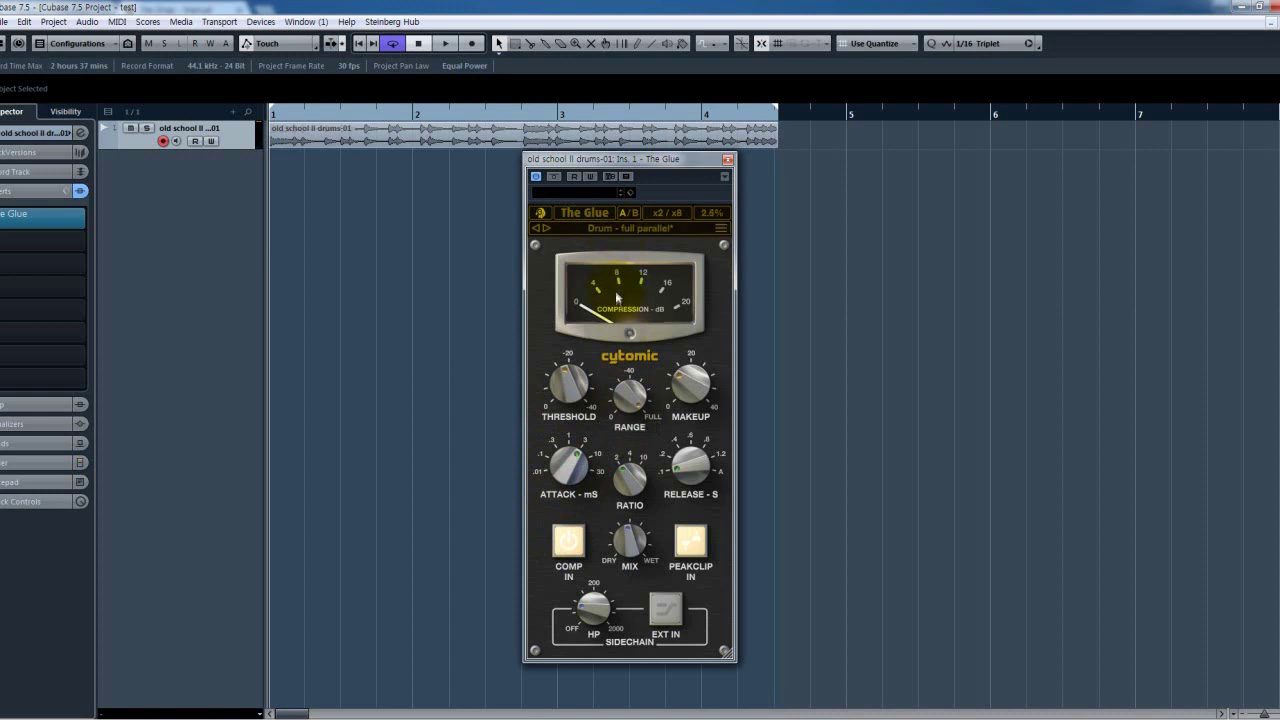
{"action": "mouse_move", "coordinate": [605, 412]}
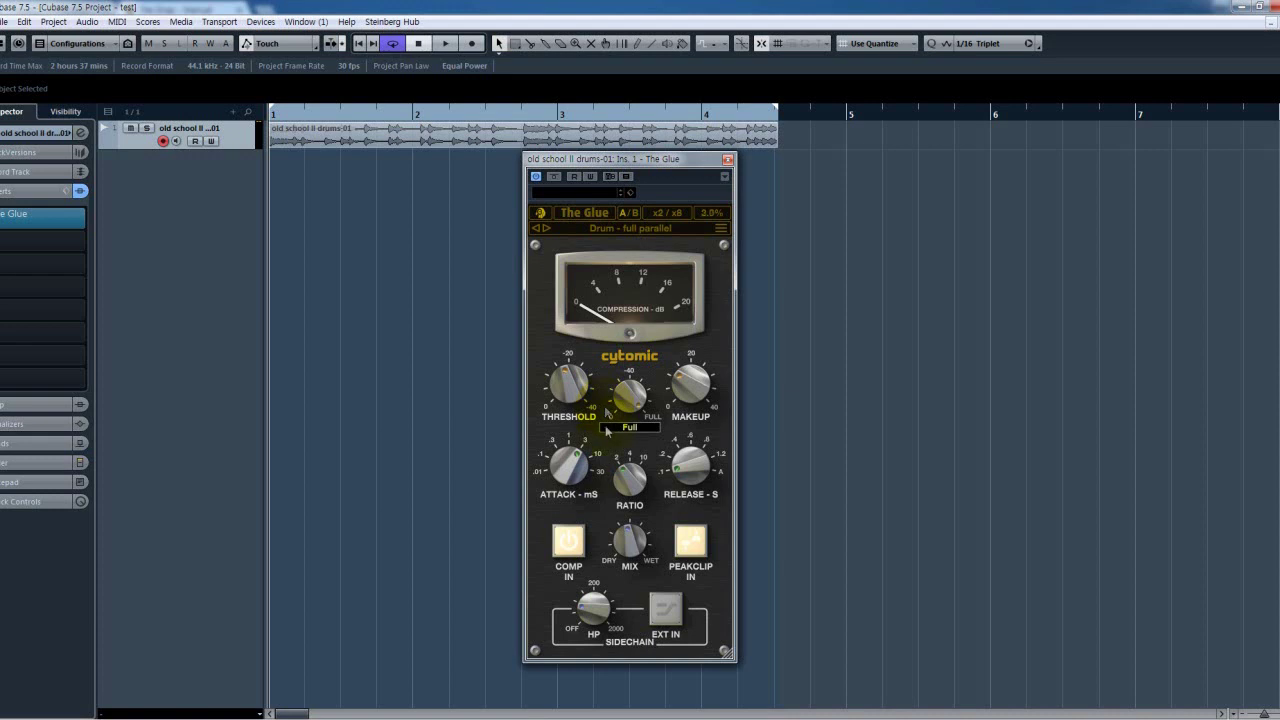
Step: Audition the drum loop while sweeping the Range between 0 and Full, leaving it at Full and playback stopped
{"action": "key", "text": "space"}
{"action": "left_click_drag", "start_coordinate": [629, 400], "coordinate": [627, 412]}
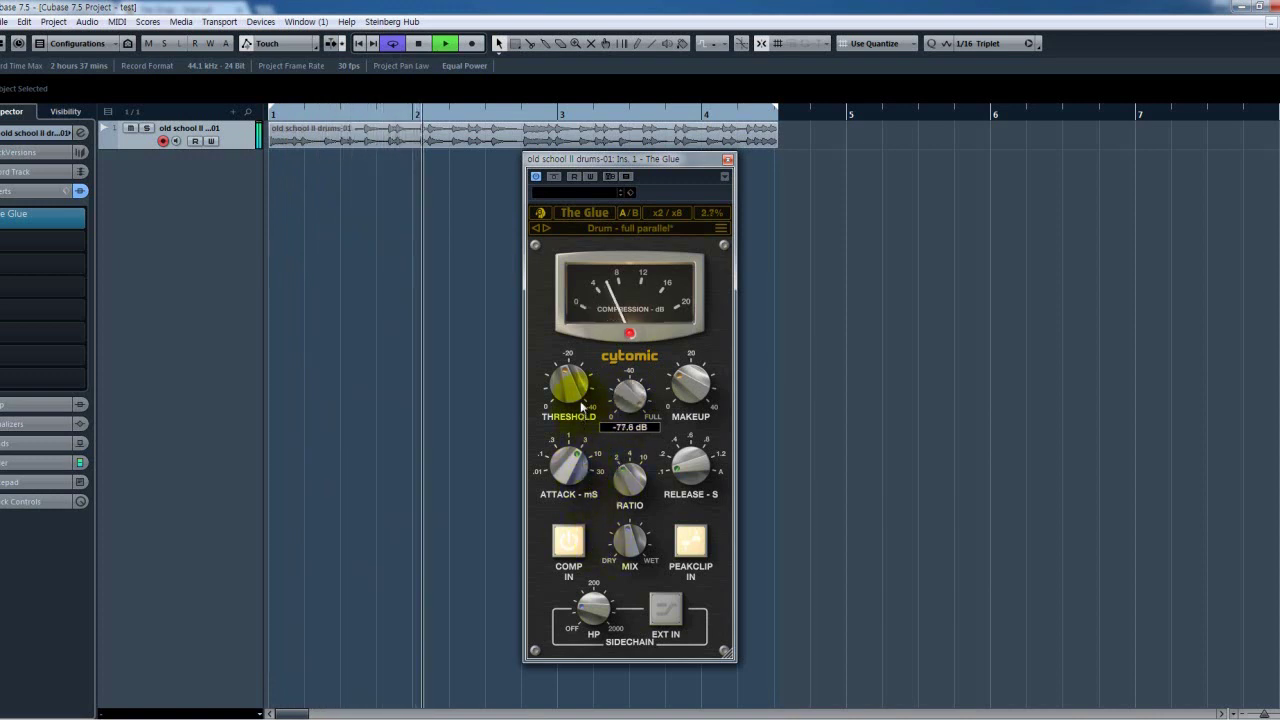
{"action": "left_click_drag", "start_coordinate": [581, 398], "coordinate": [581, 405]}
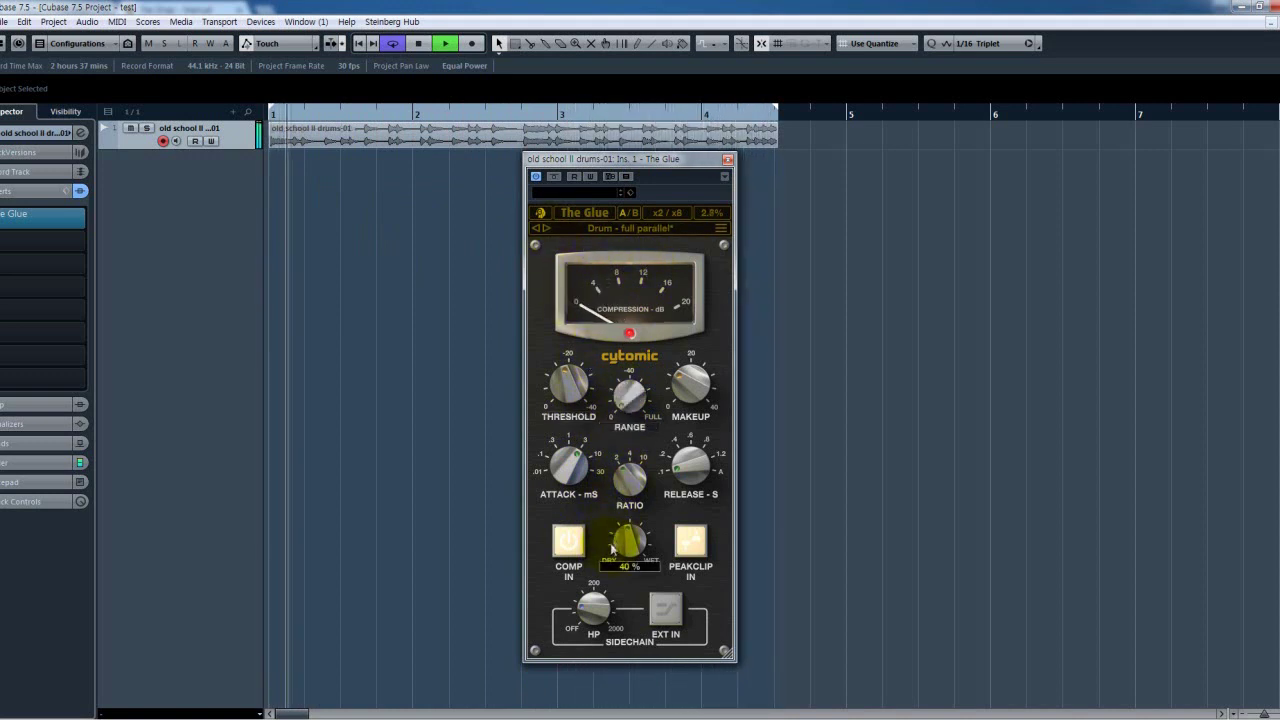
{"action": "key", "text": "space"}
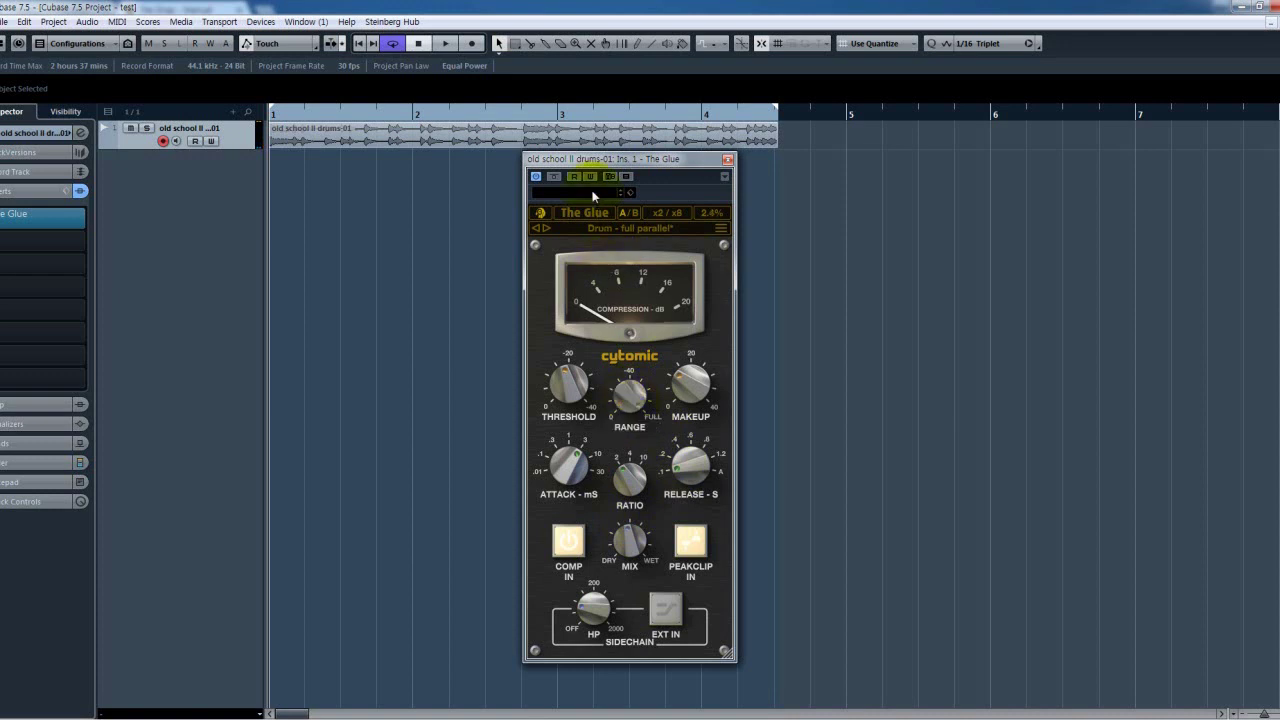
{"action": "key", "text": "space"}
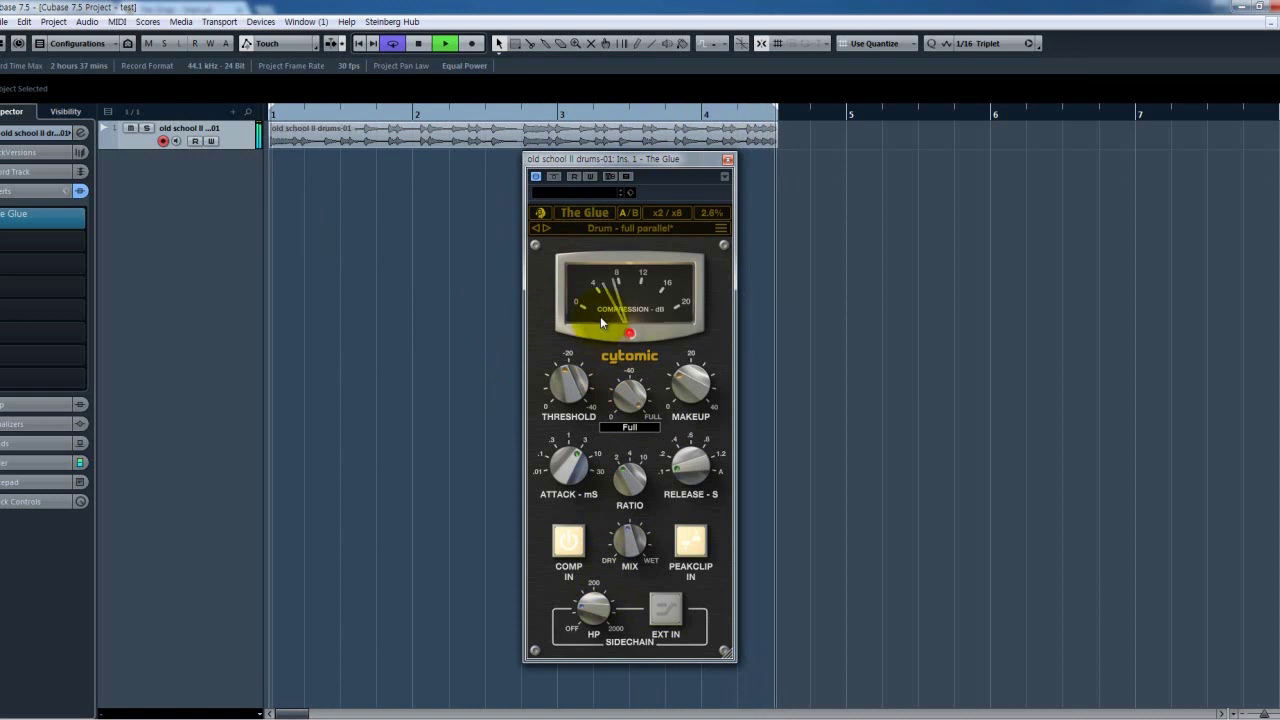
{"action": "key", "text": "space"}
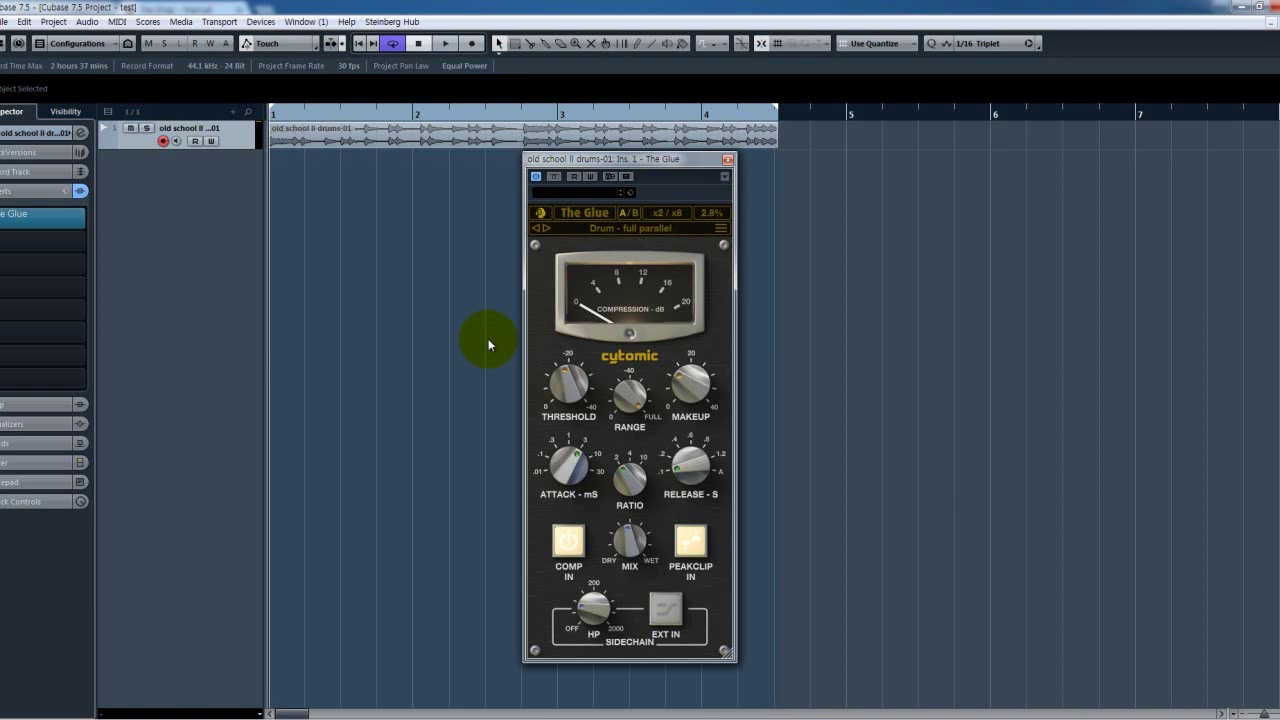
Step: Play the drum loop and step through the "gentle two buss" and "open sounding bus comp" drum presets
{"action": "key", "text": "space"}
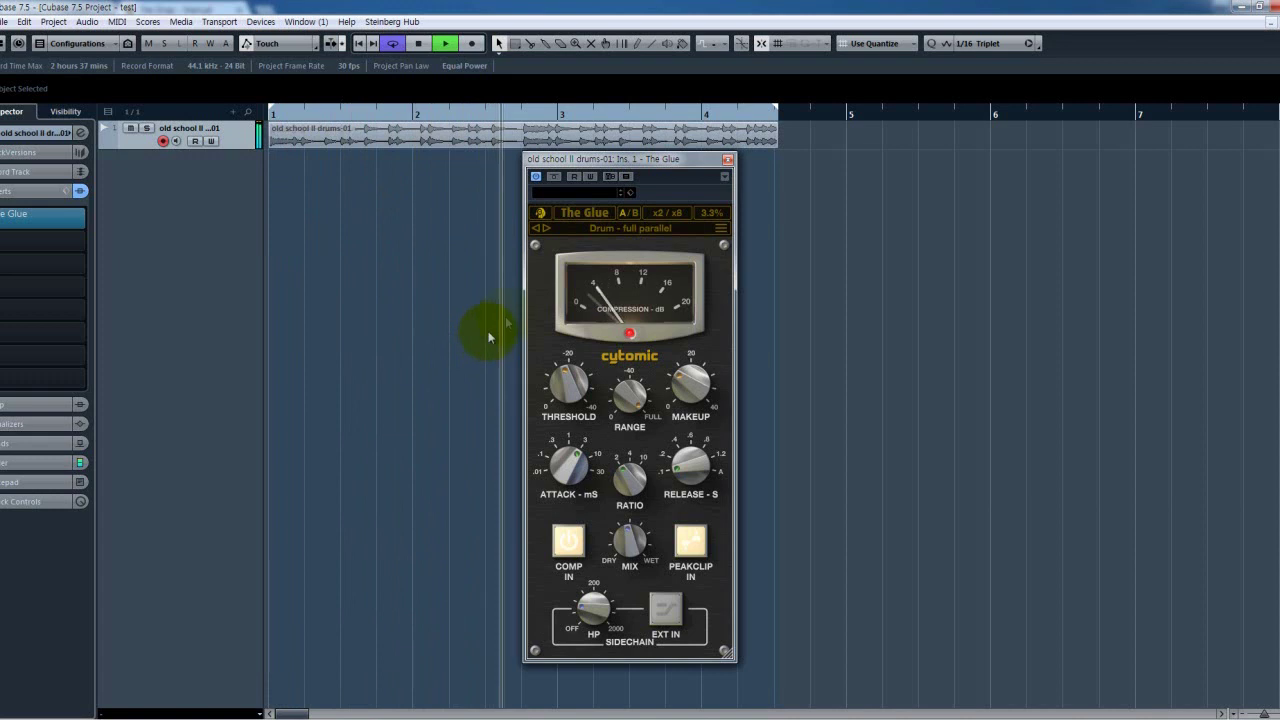
{"action": "left_click", "coordinate": [545, 229]}
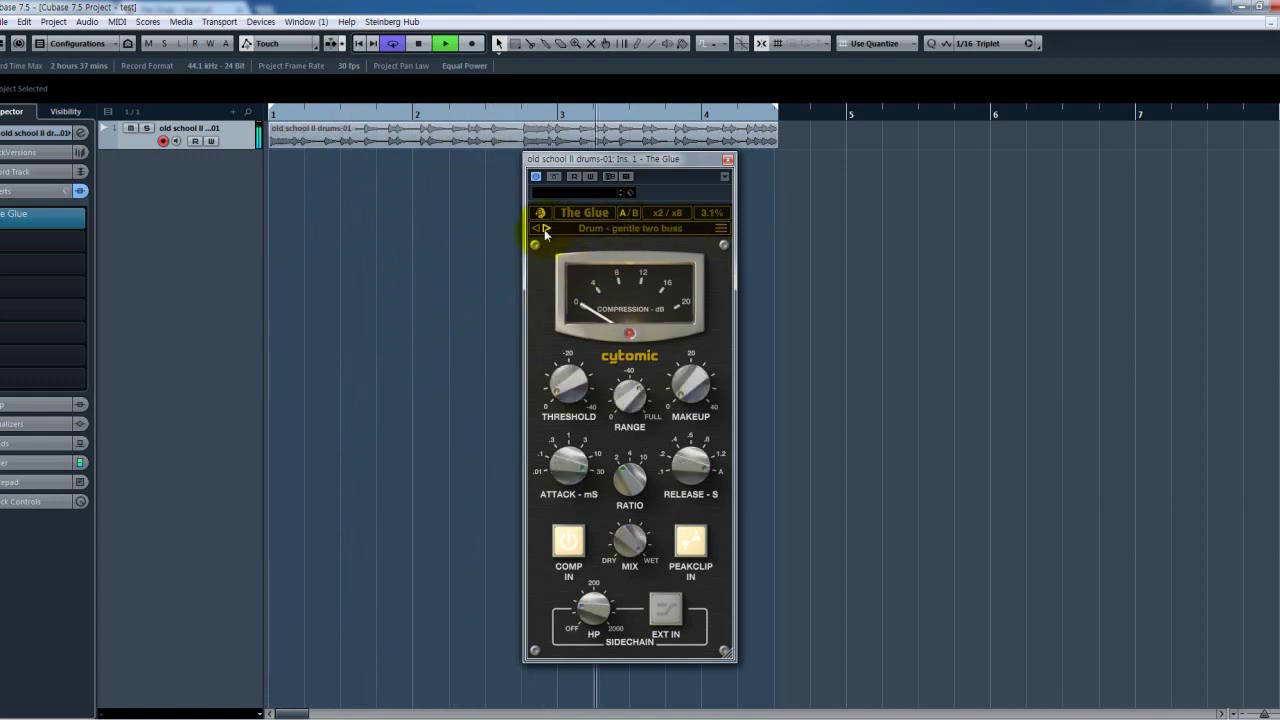
{"action": "left_click", "coordinate": [545, 229]}
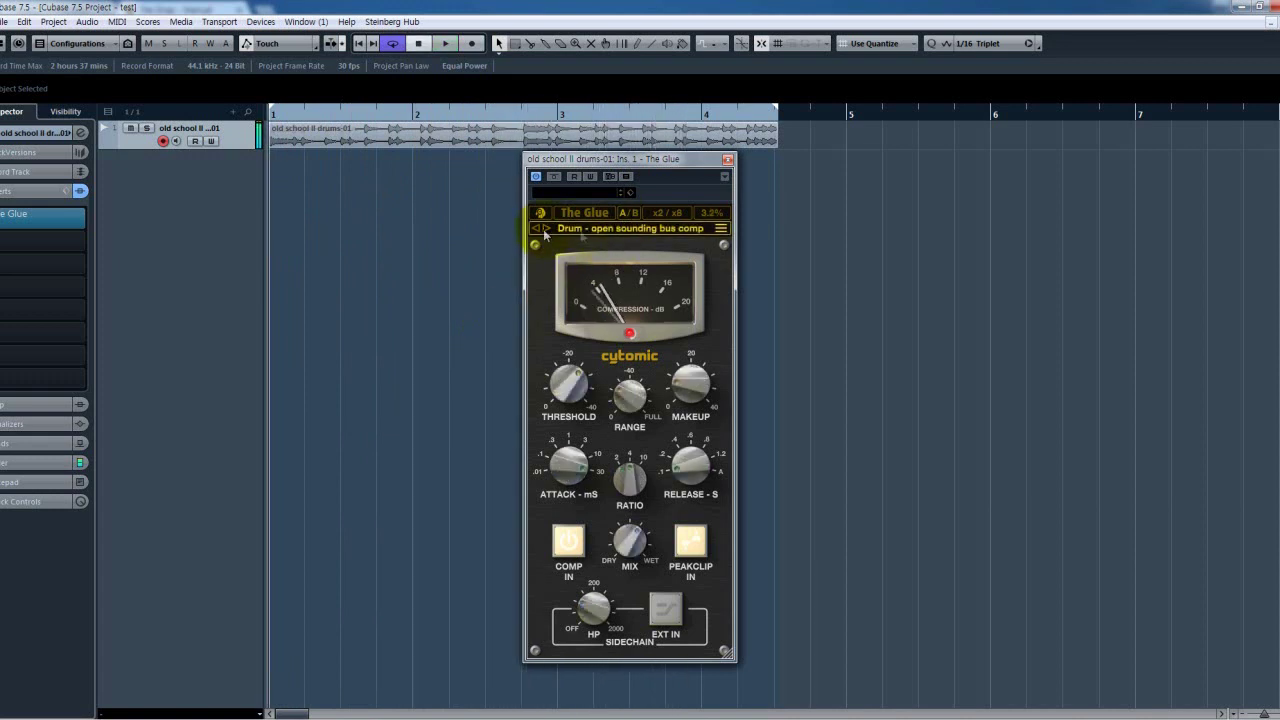
Step: Load the Gtr Bass preset "controlled dynamics" and play the drum loop through it
{"action": "left_click", "coordinate": [625, 229]}
{"action": "mouse_move", "coordinate": [700, 260]}
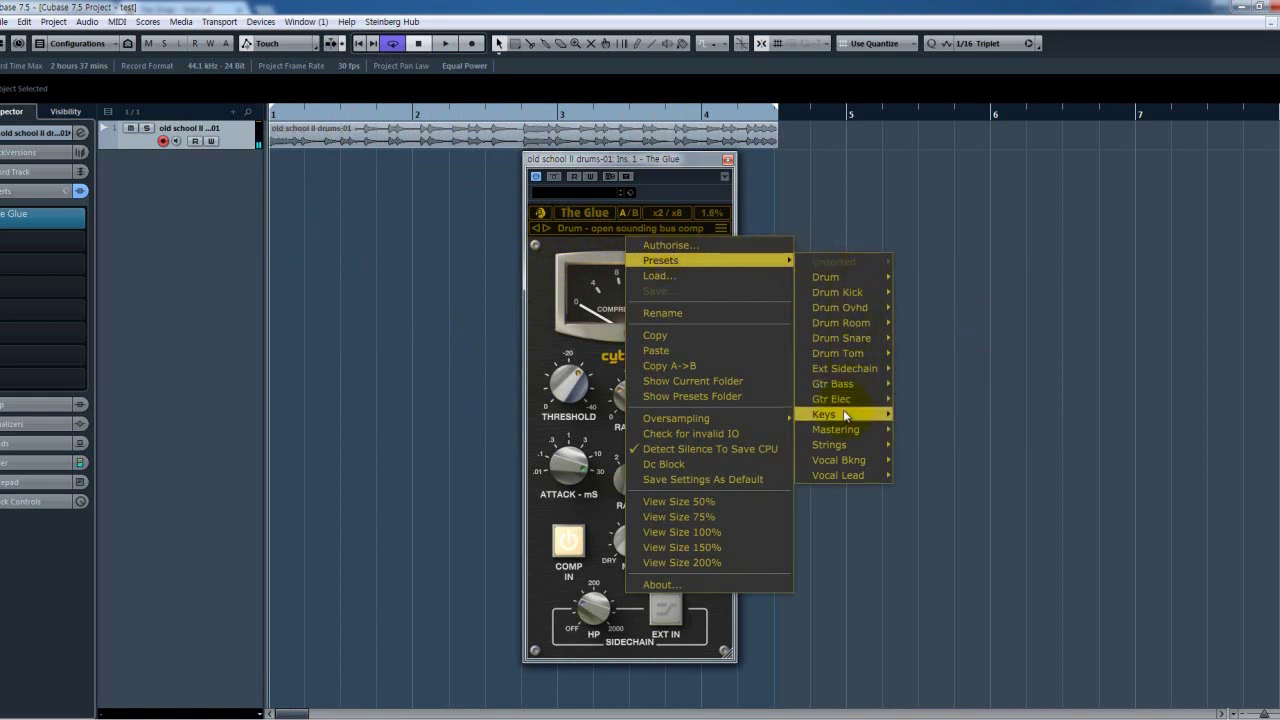
{"action": "mouse_move", "coordinate": [841, 427]}
{"action": "mouse_move", "coordinate": [848, 383]}
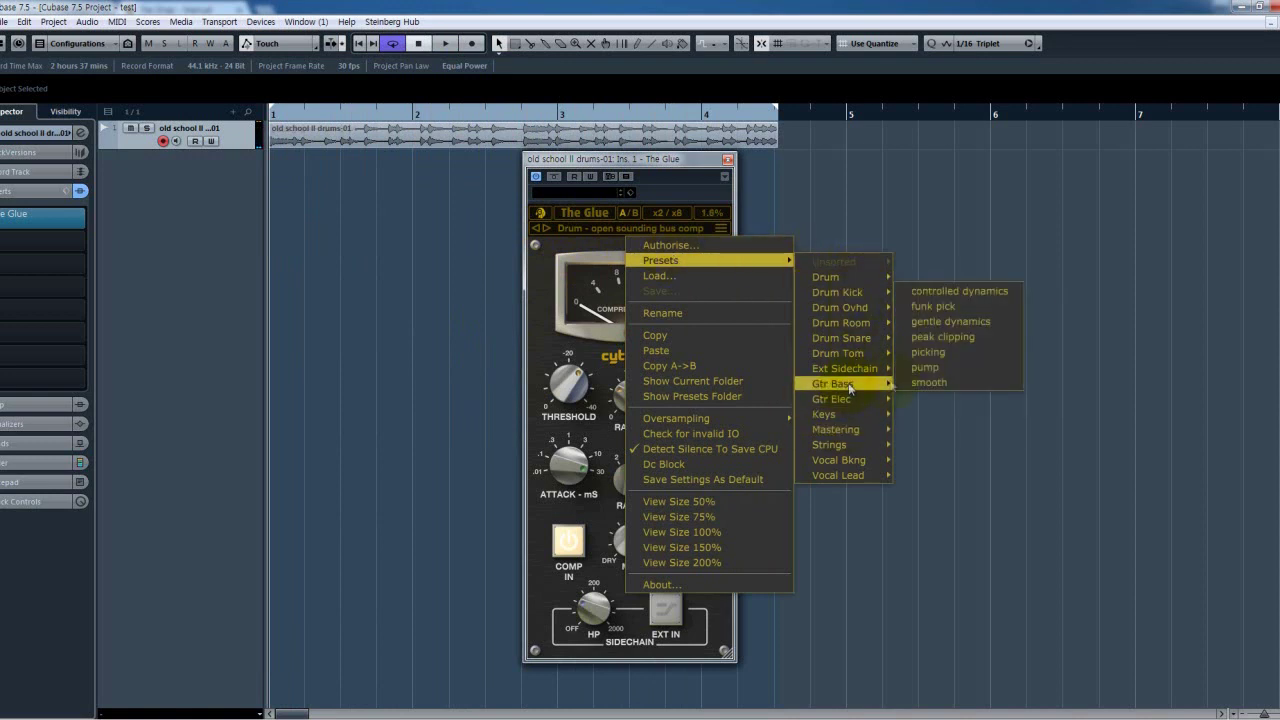
{"action": "left_click", "coordinate": [960, 292]}
{"action": "key", "text": "space"}
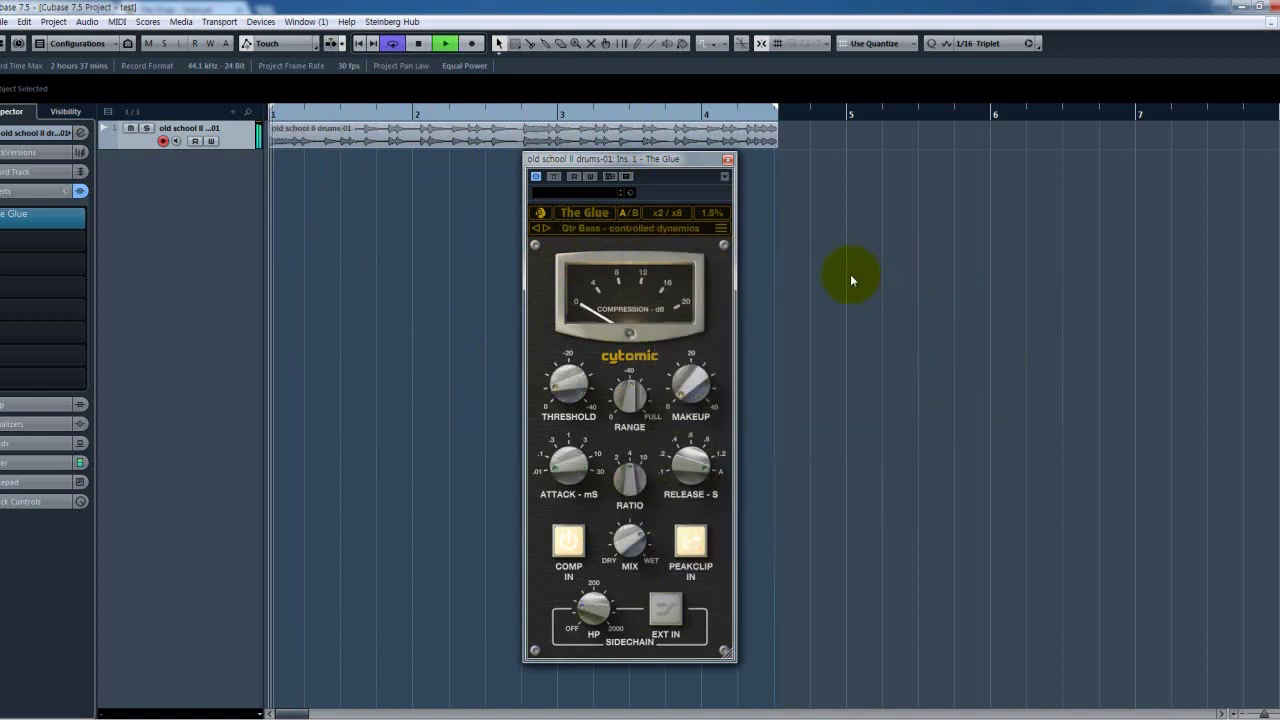
Step: Set the Range to about -68.8 dB and raise the Makeup gain while comparing the preset with the bypassed signal
{"action": "left_click", "coordinate": [554, 177]}
{"action": "left_click", "coordinate": [554, 177]}
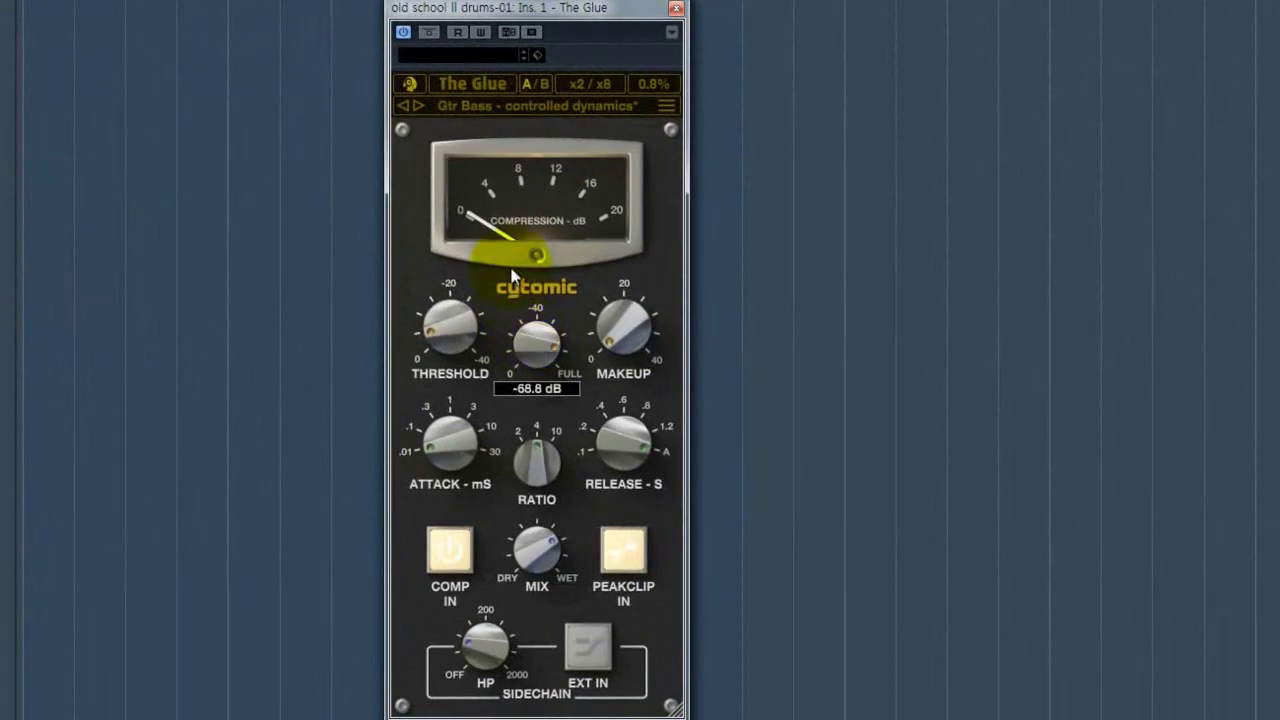
{"action": "mouse_move", "coordinate": [606, 381]}
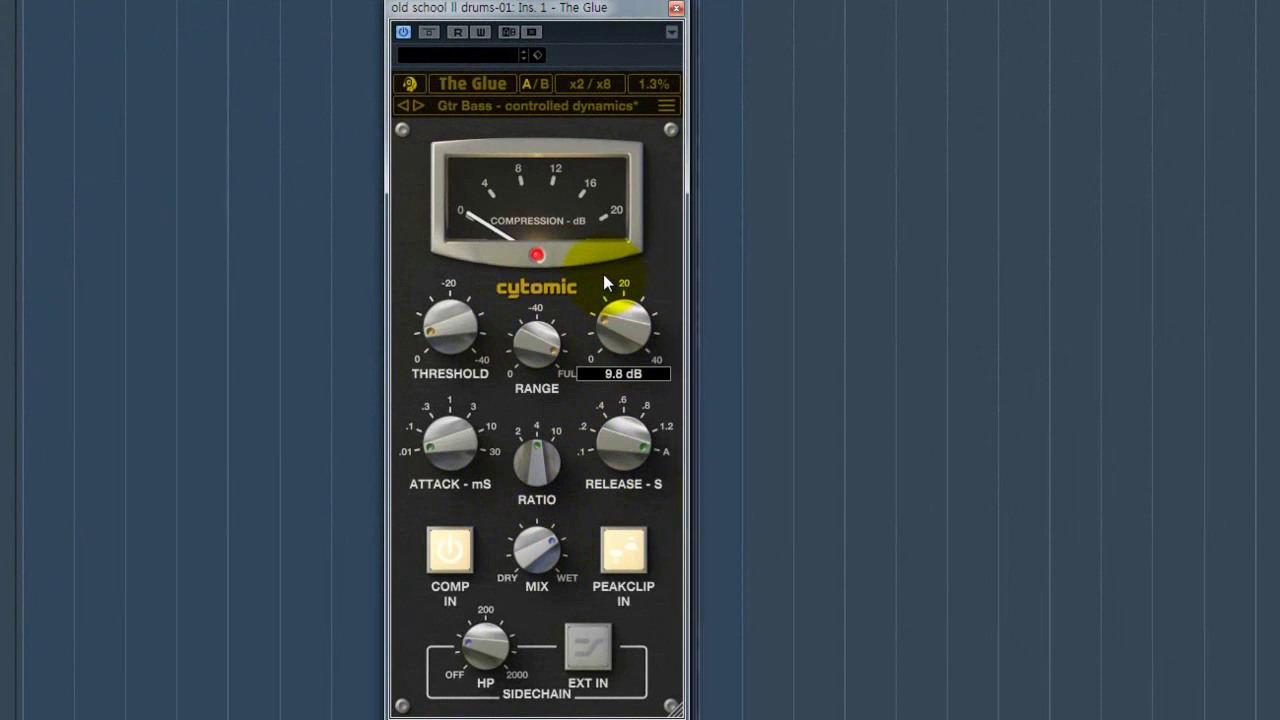
{"action": "scroll", "coordinate": [609, 325], "scroll_direction": "up", "scroll_amount": 2}
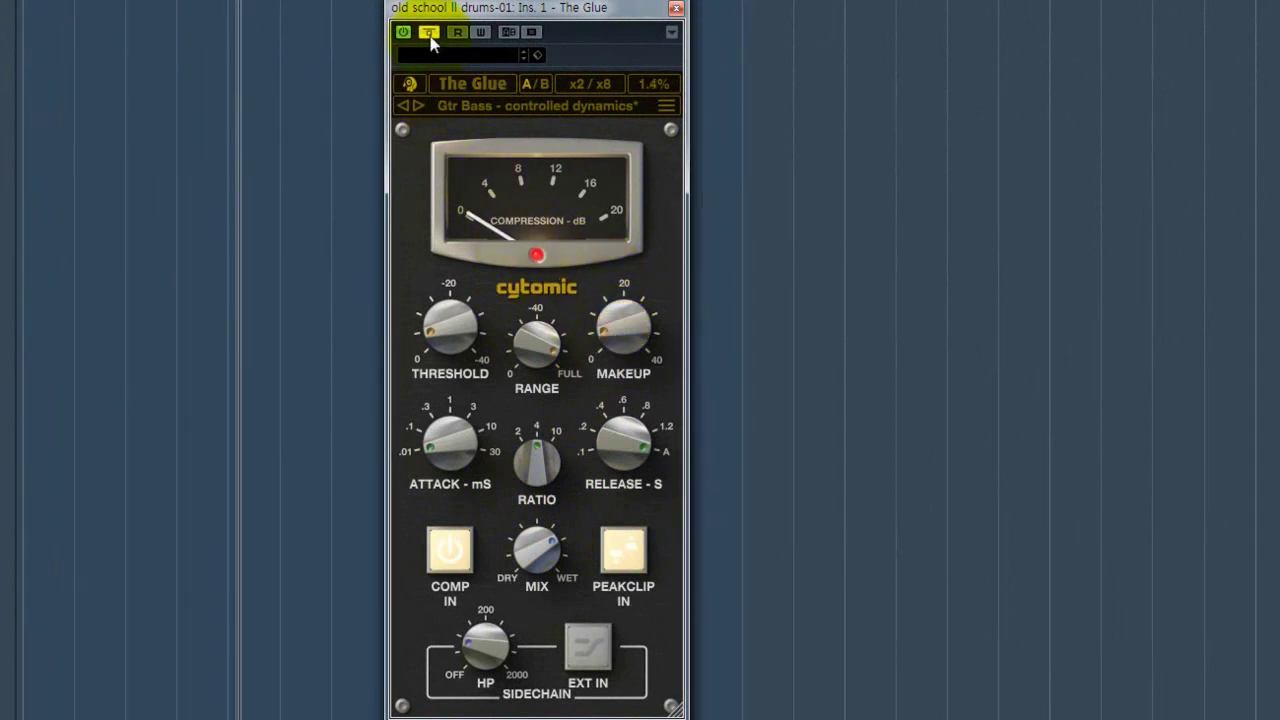
Step: Audition the Gtr Bass presets "funk pick" and "gentle dynamics", comparing "funk pick" with the bypassed signal
{"action": "left_click", "coordinate": [416, 106]}
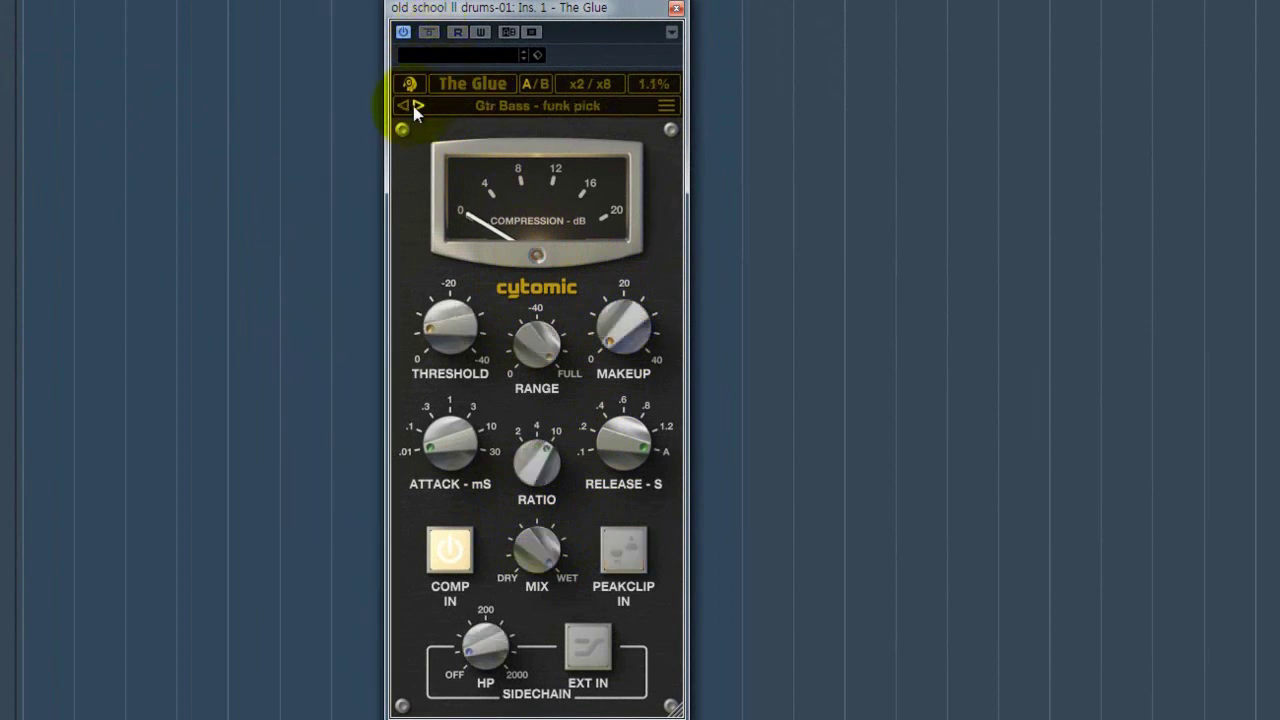
{"action": "left_click", "coordinate": [428, 36]}
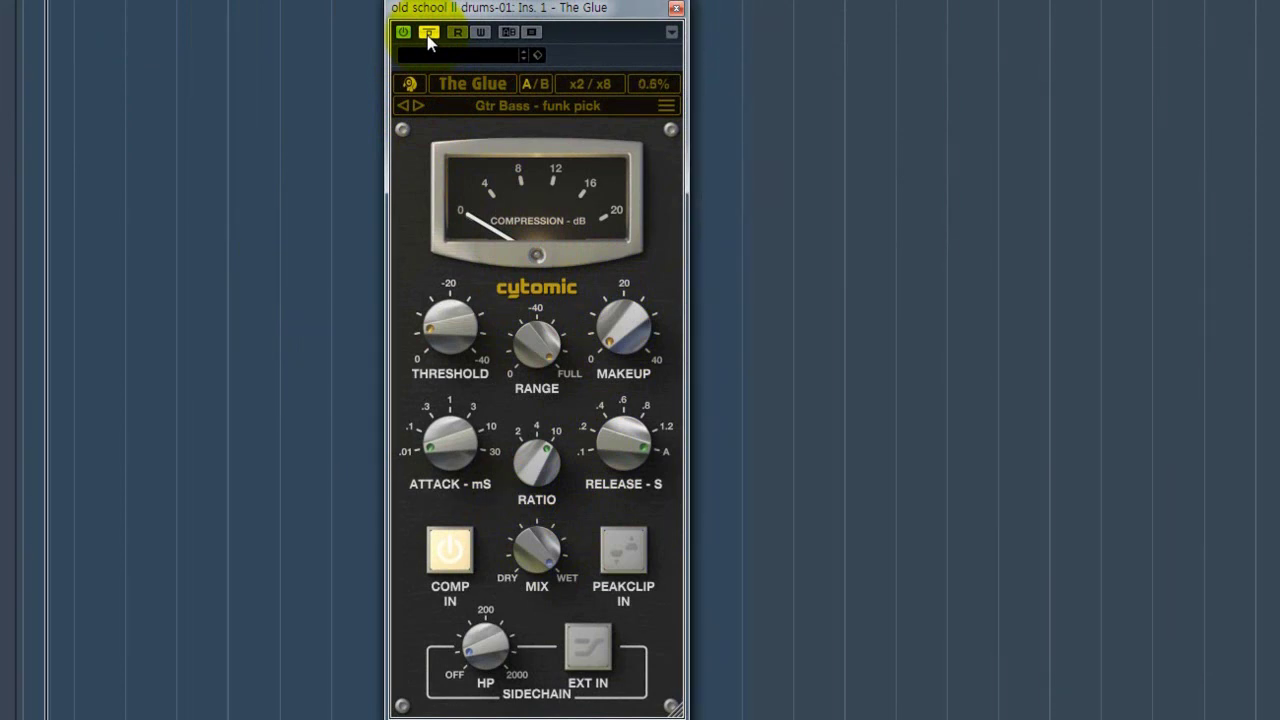
{"action": "left_click", "coordinate": [428, 35]}
{"action": "left_click", "coordinate": [418, 105]}
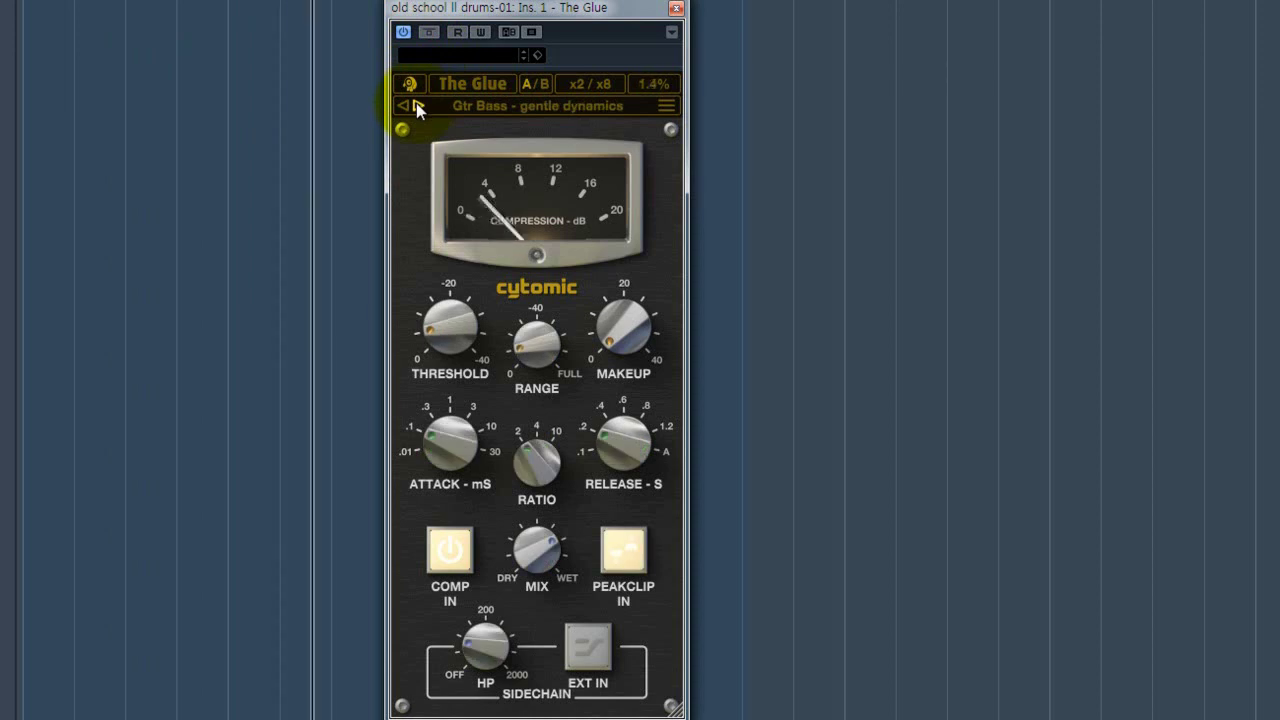
Step: Load the Mastering preset "the glue" and compare it with the bypassed signal
{"action": "right_click", "coordinate": [416, 104]}
{"action": "mouse_move", "coordinate": [474, 151]}
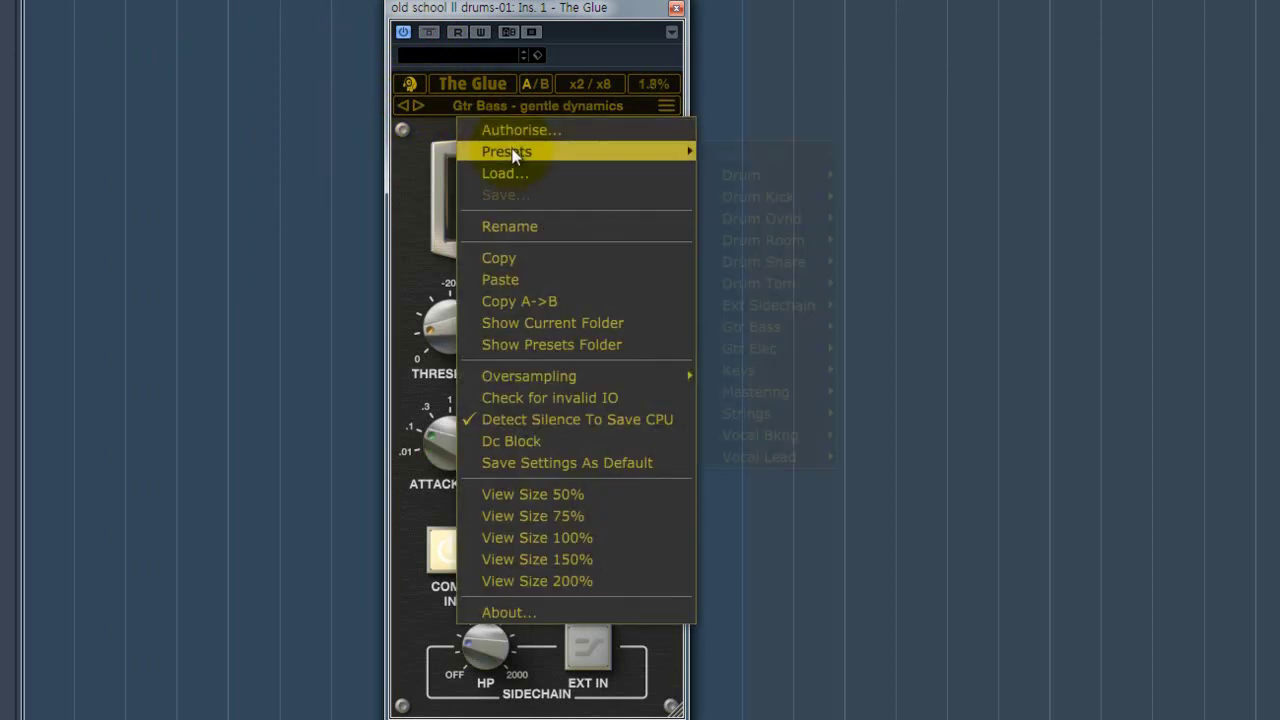
{"action": "mouse_move", "coordinate": [798, 392]}
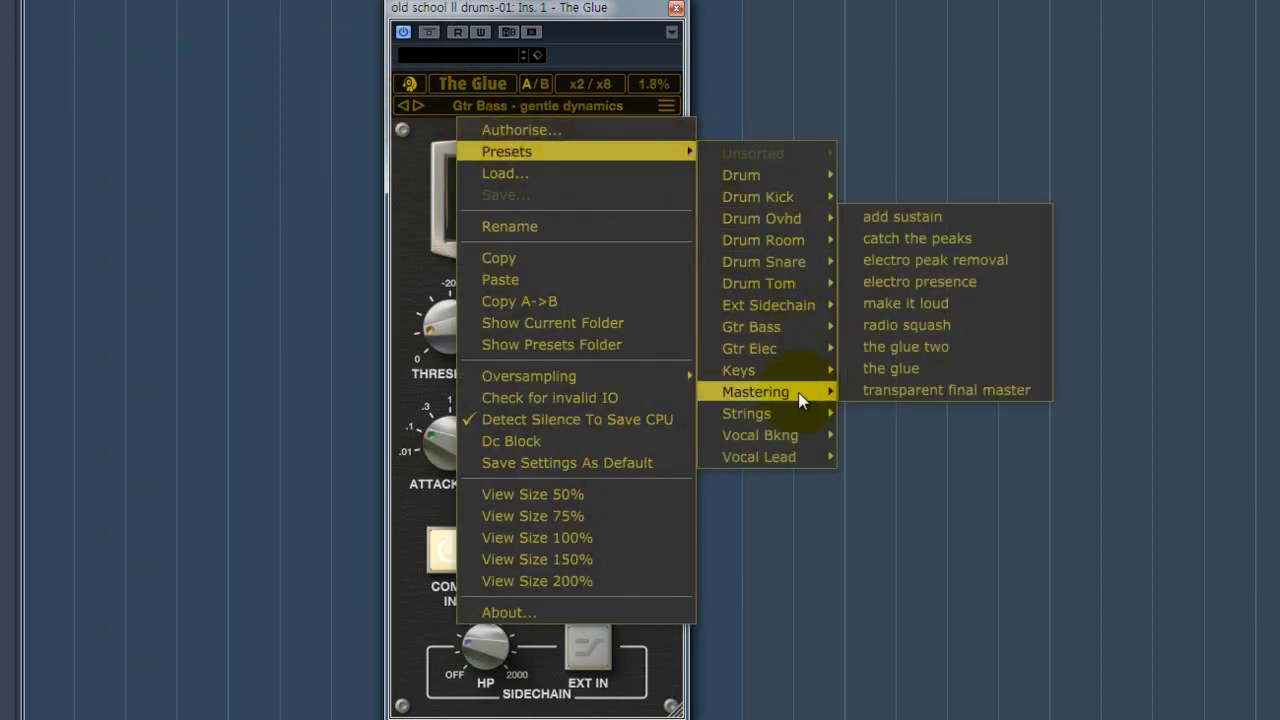
{"action": "left_click", "coordinate": [891, 369]}
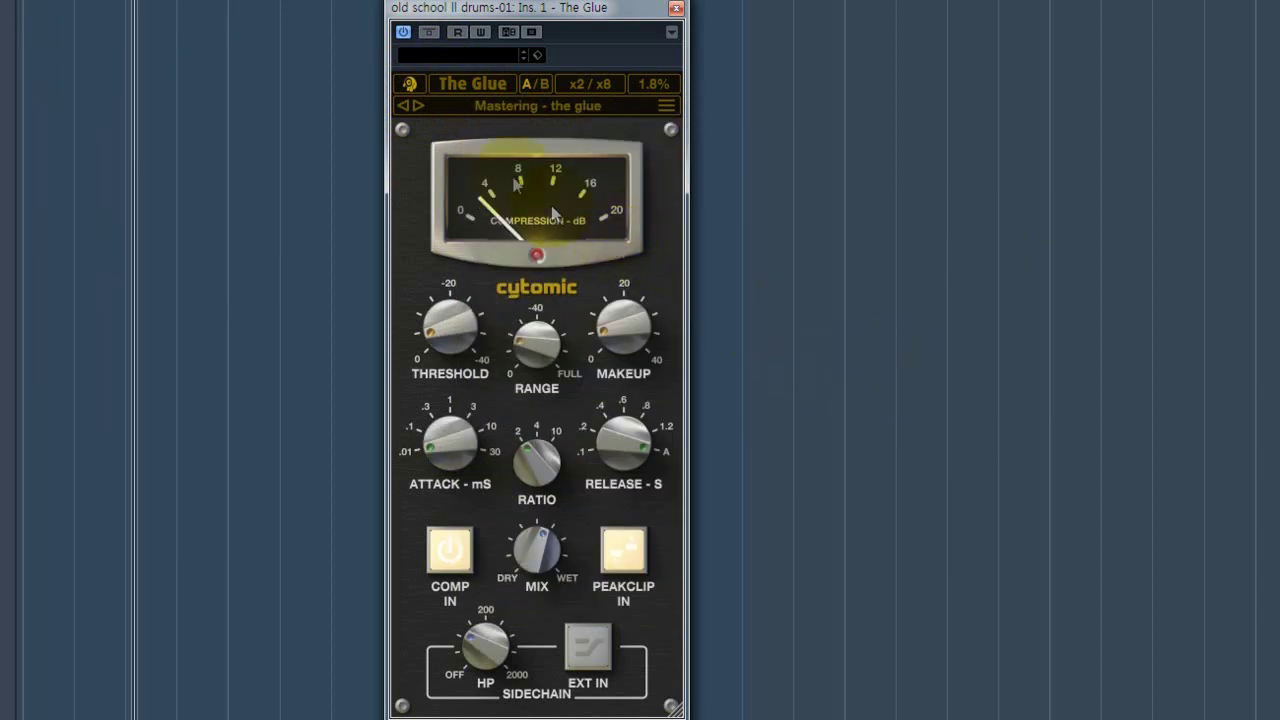
{"action": "left_click", "coordinate": [428, 32]}
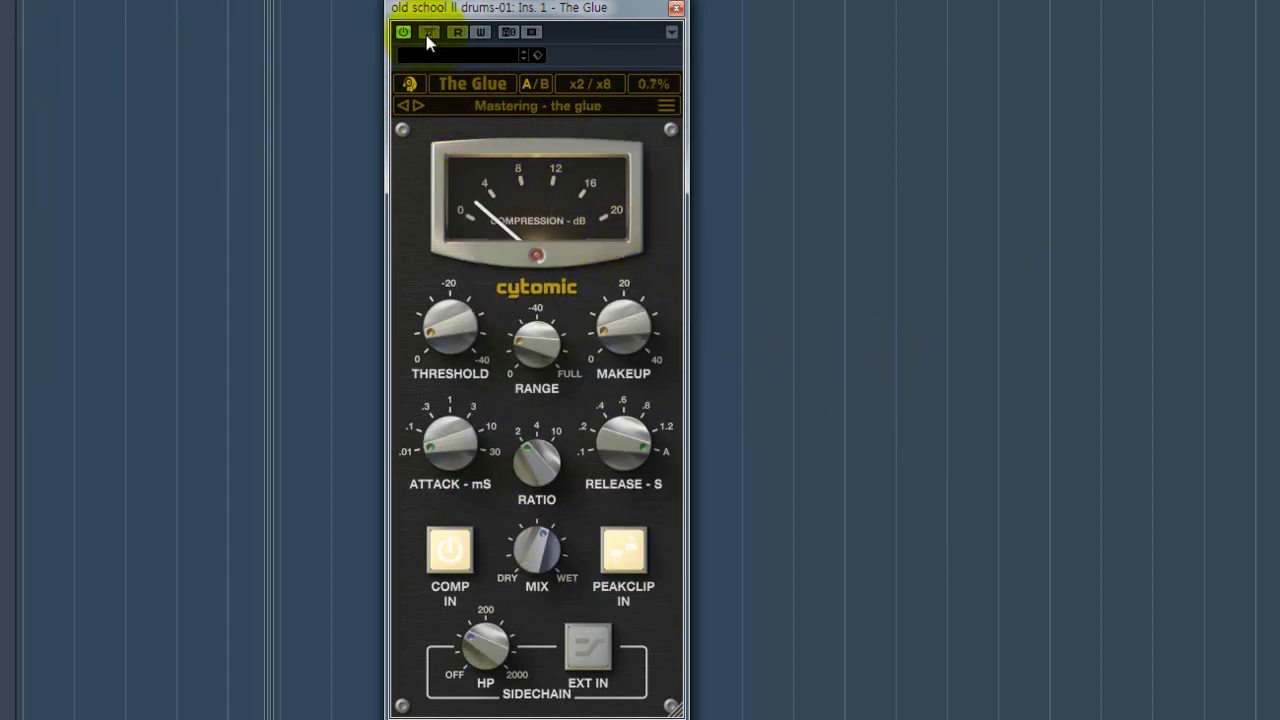
Step: Set the Range of "the glue" to about -32 dB, fine-tune its Makeup gain, and replay the drum loop
{"action": "mouse_move", "coordinate": [519, 378]}
{"action": "left_click_drag", "start_coordinate": [519, 378], "coordinate": [510, 283]}
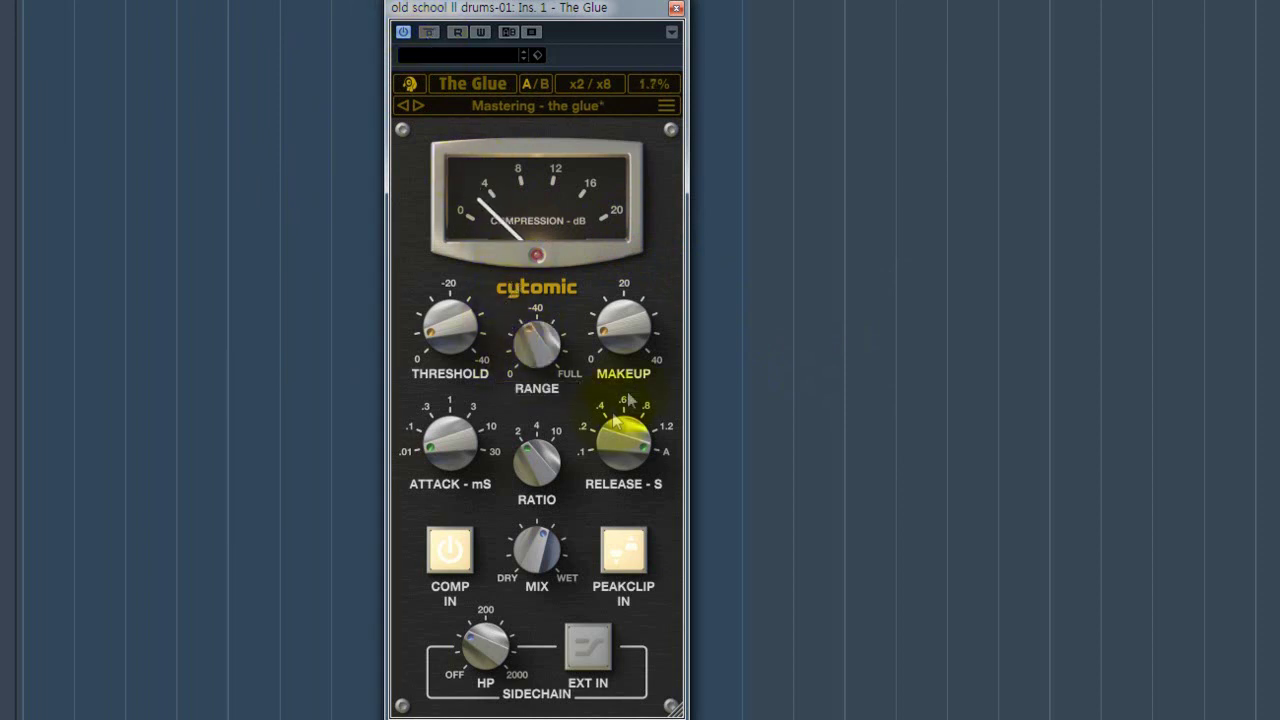
{"action": "left_click_drag", "start_coordinate": [624, 328], "coordinate": [621, 310]}
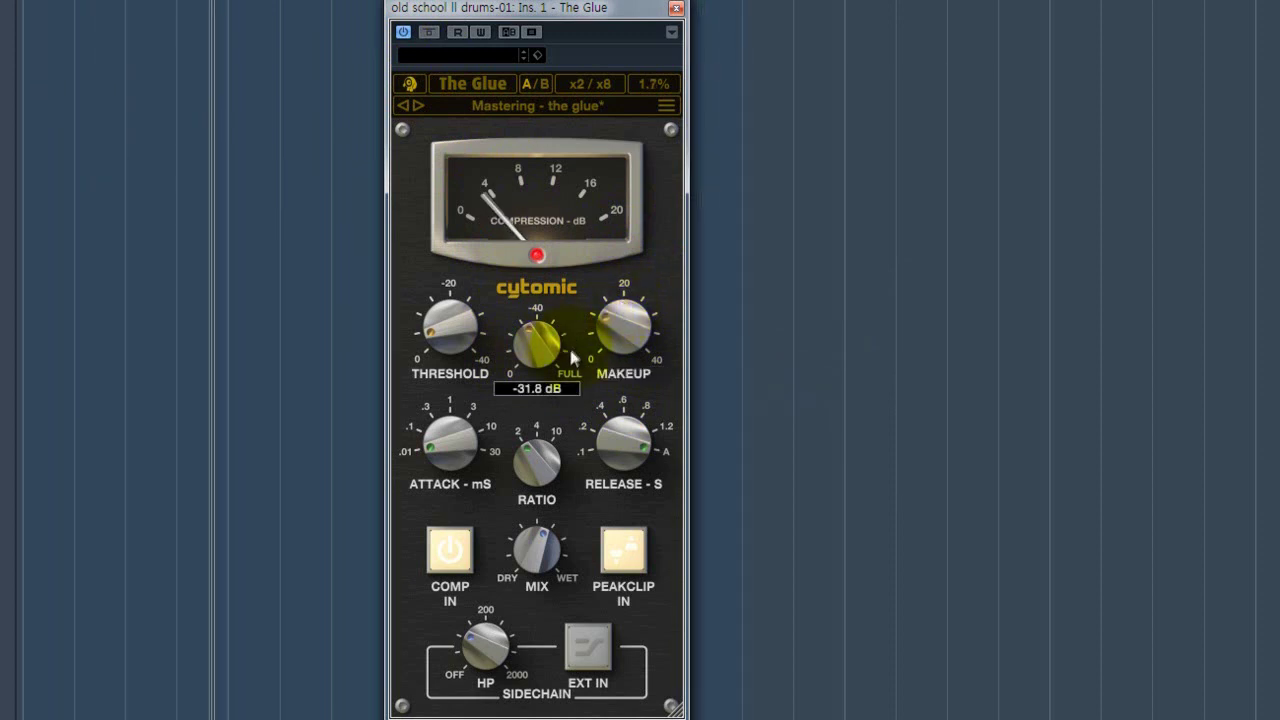
{"action": "left_click_drag", "start_coordinate": [537, 349], "coordinate": [533, 370]}
{"action": "left_click_drag", "start_coordinate": [623, 319], "coordinate": [616, 339]}
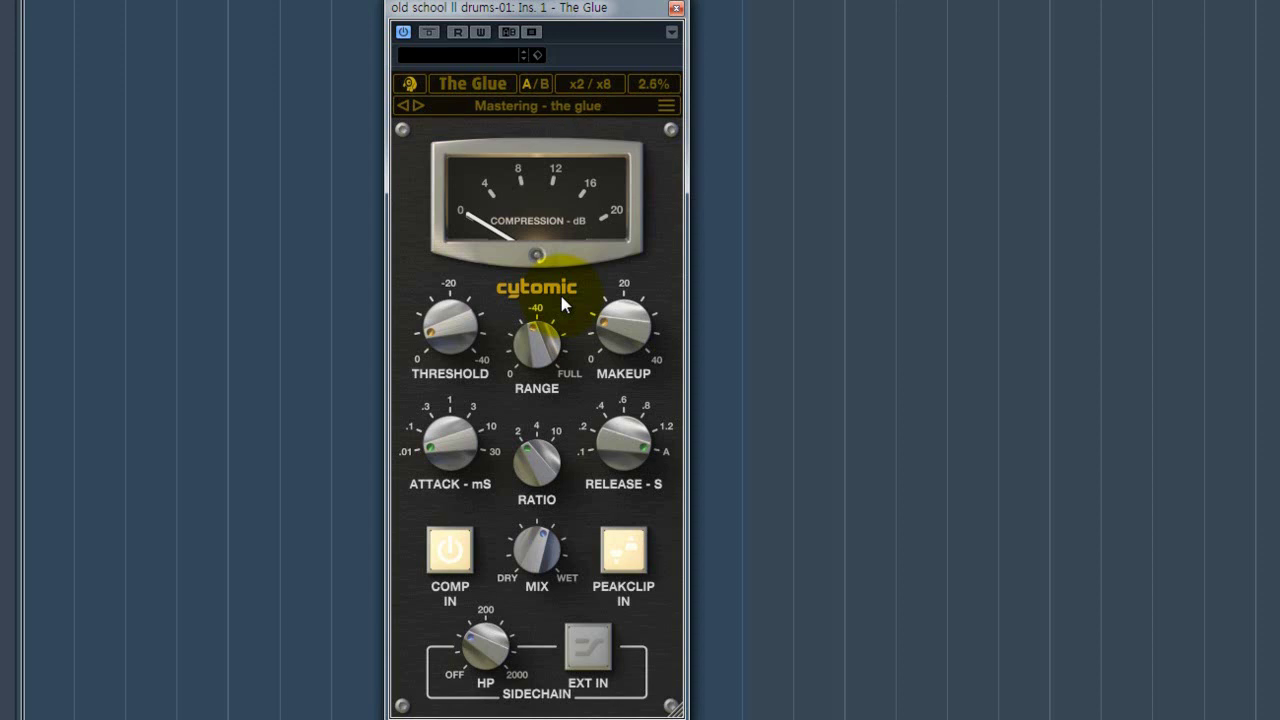
{"action": "key", "text": "space"}
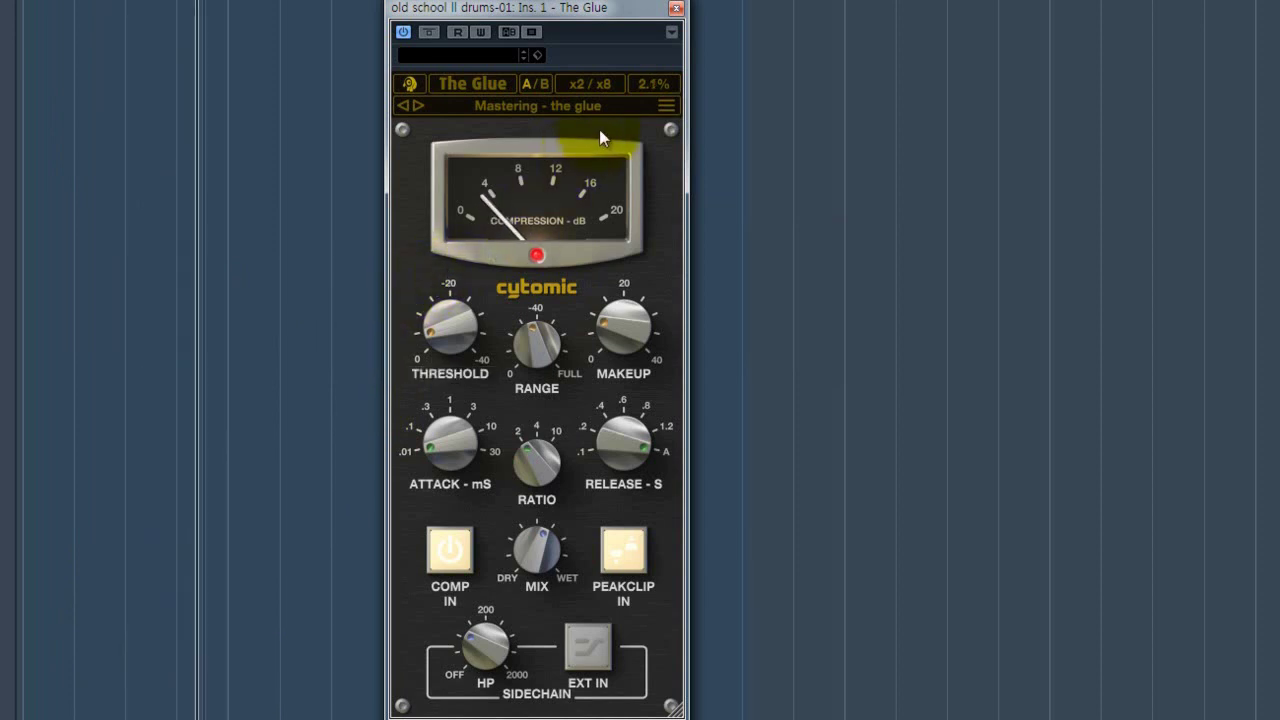
Step: Switch to the Mastering preset "the glue two", raise its Makeup gain, and compare it with the bypassed signal
{"action": "left_click", "coordinate": [418, 106]}
{"action": "left_click", "coordinate": [418, 106]}
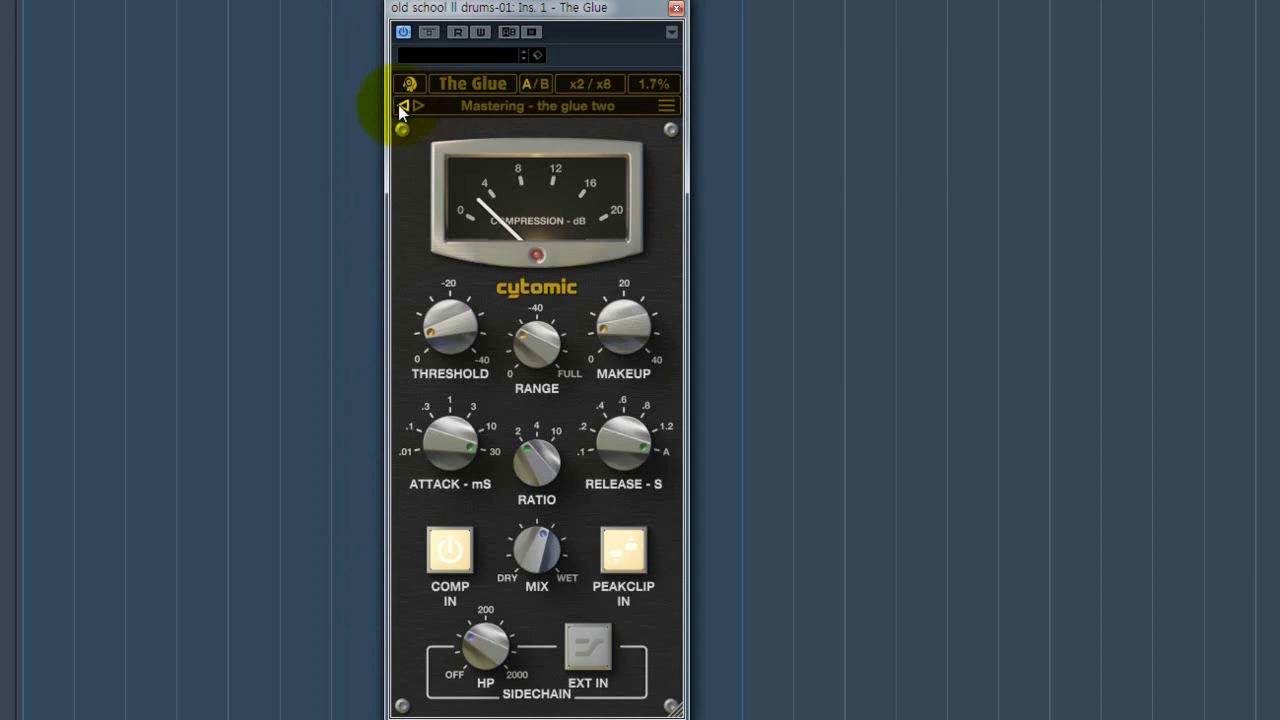
{"action": "left_click", "coordinate": [545, 342]}
{"action": "left_click_drag", "start_coordinate": [624, 332], "coordinate": [620, 311]}
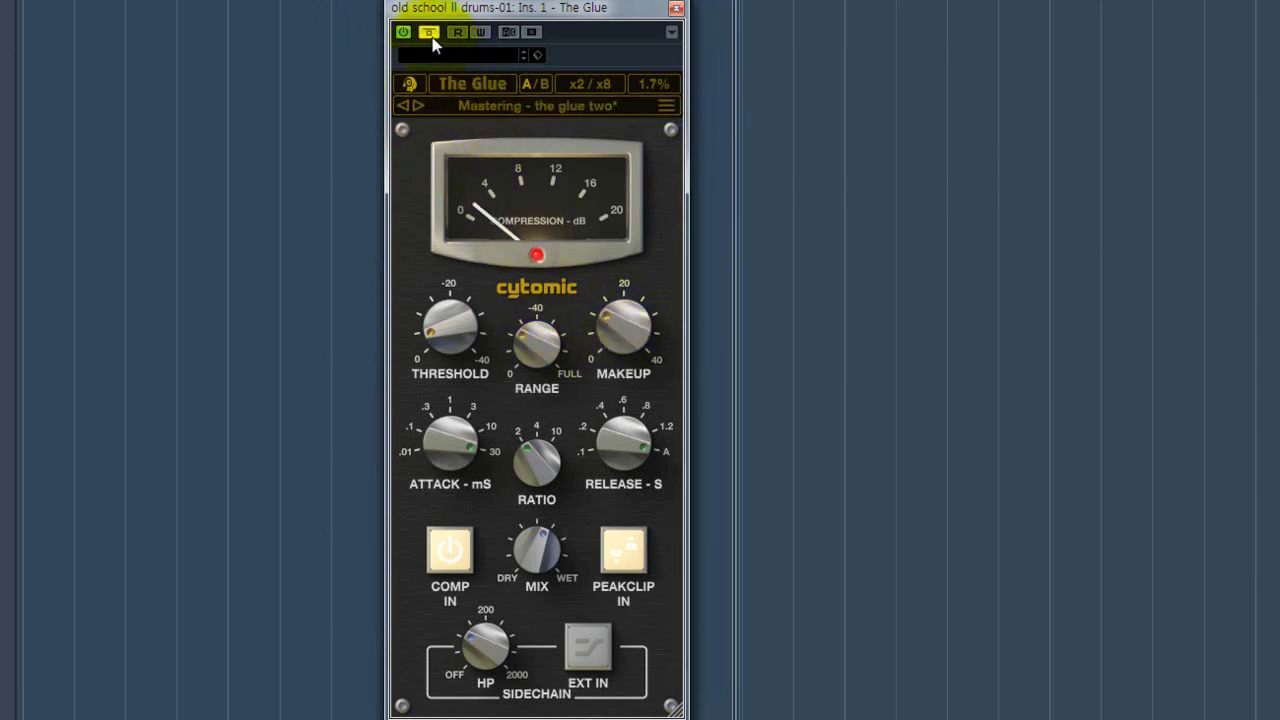
{"action": "left_click", "coordinate": [622, 318]}
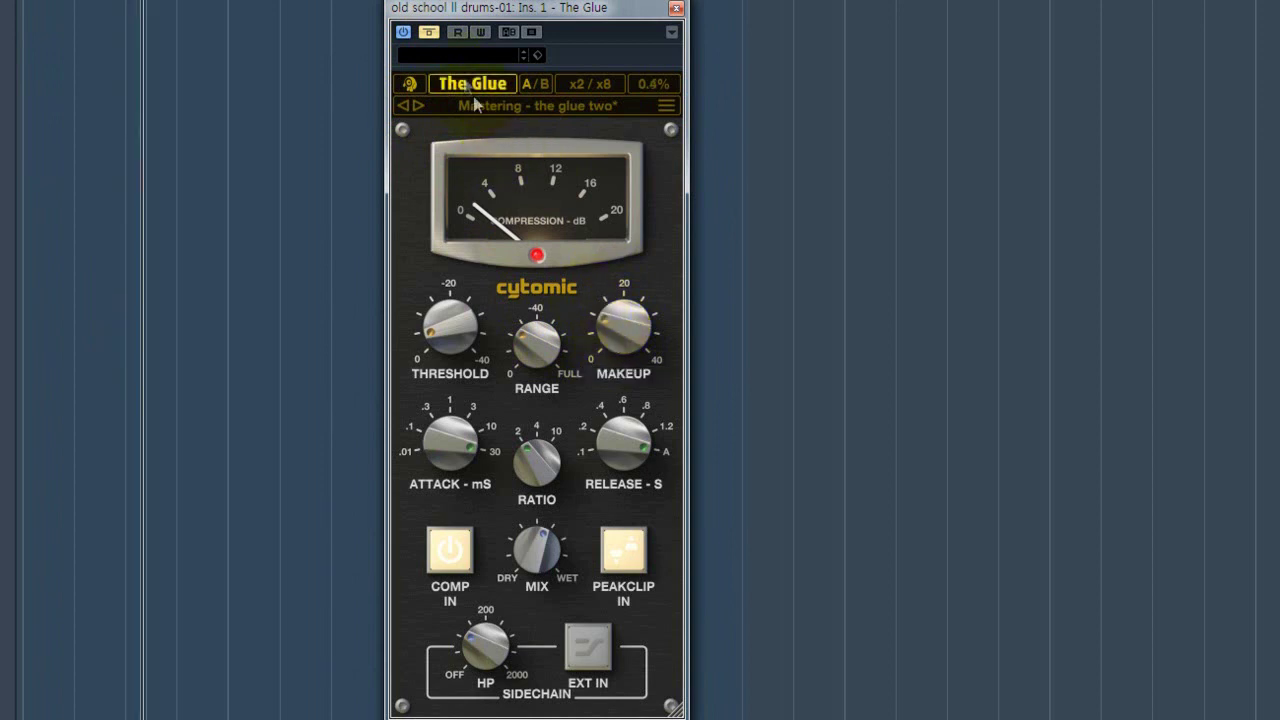
{"action": "left_click", "coordinate": [428, 32]}
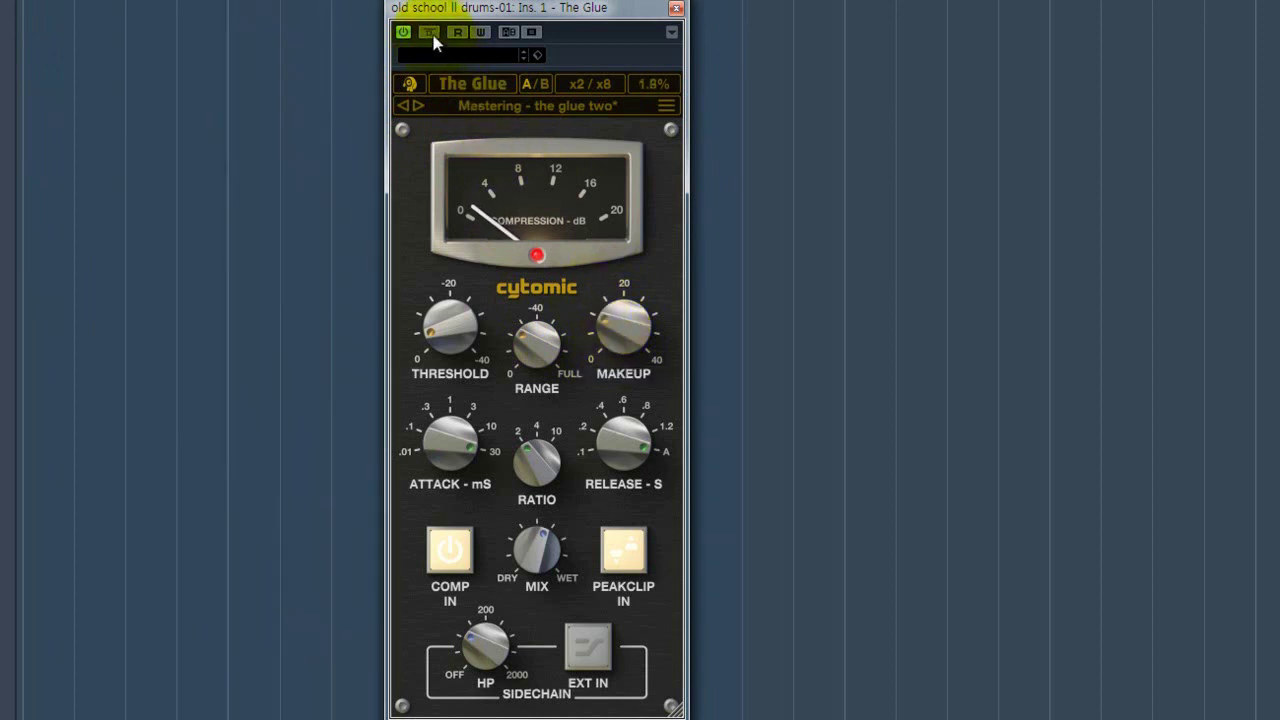
Step: Look over the available preset categories down to Vocal Lead and close the list without loading a preset
{"action": "left_click", "coordinate": [510, 106]}
{"action": "mouse_move", "coordinate": [565, 152]}
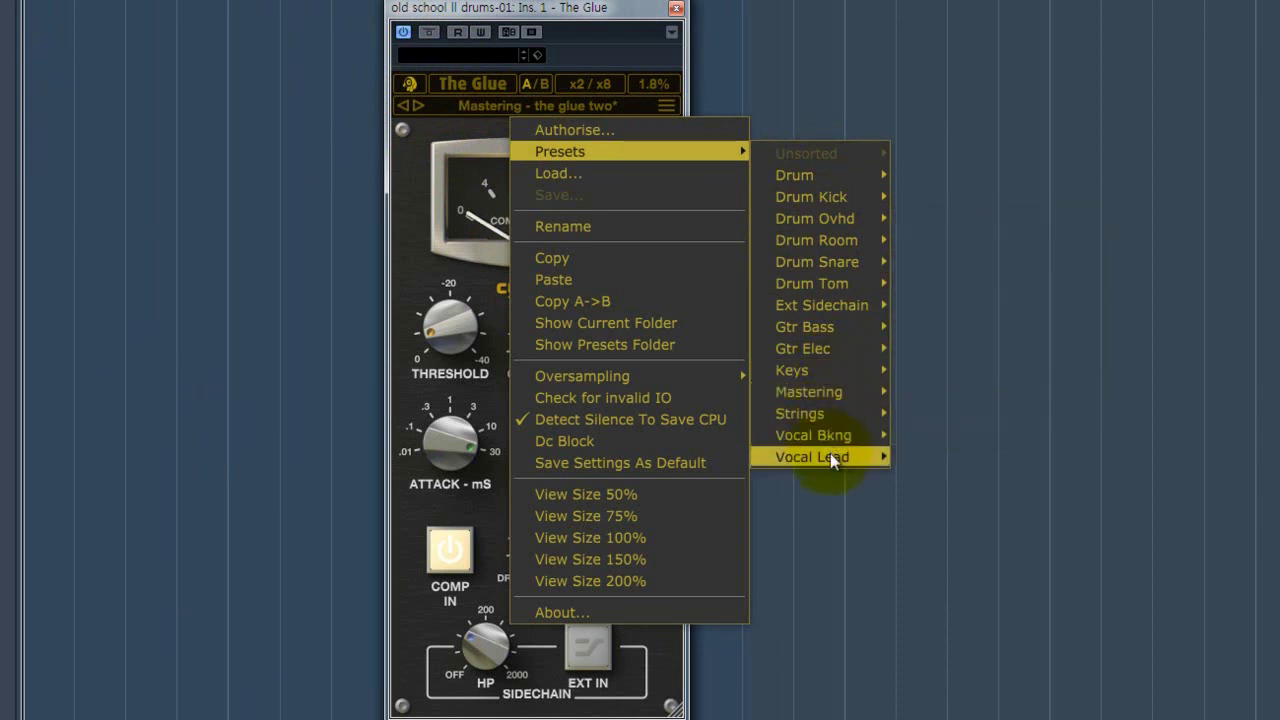
{"action": "mouse_move", "coordinate": [832, 461]}
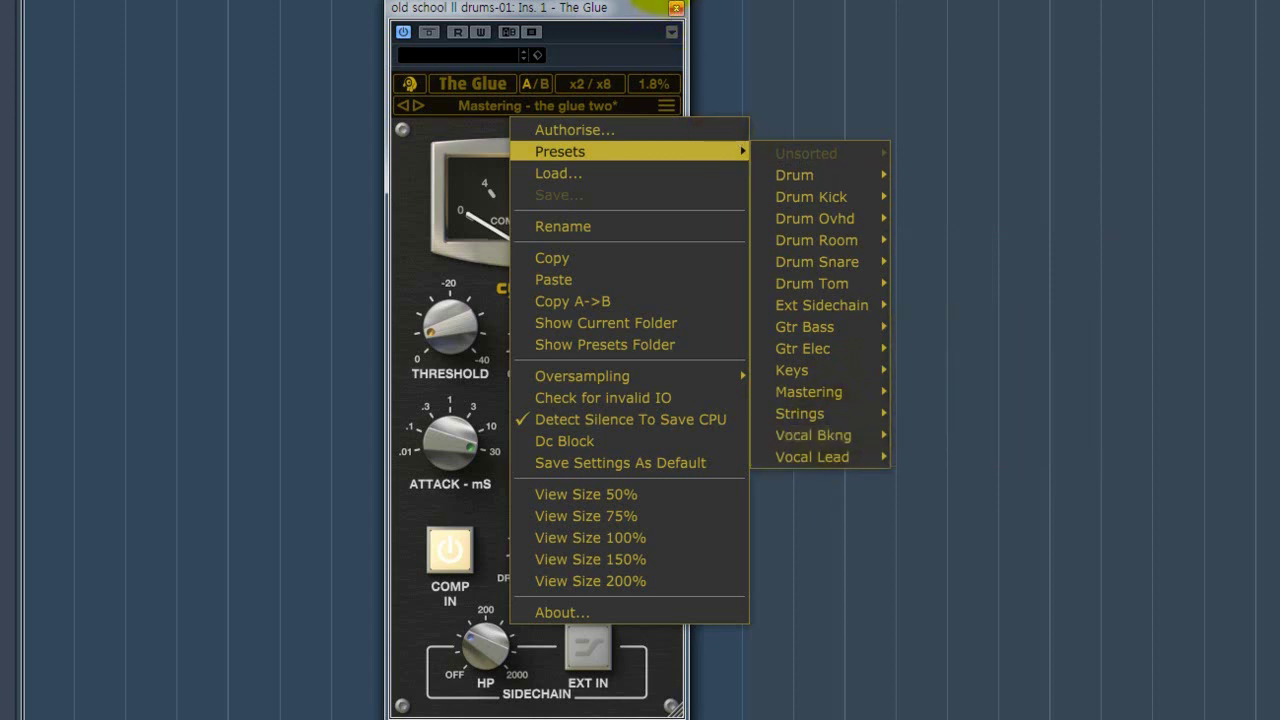
{"action": "left_click", "coordinate": [595, 25]}
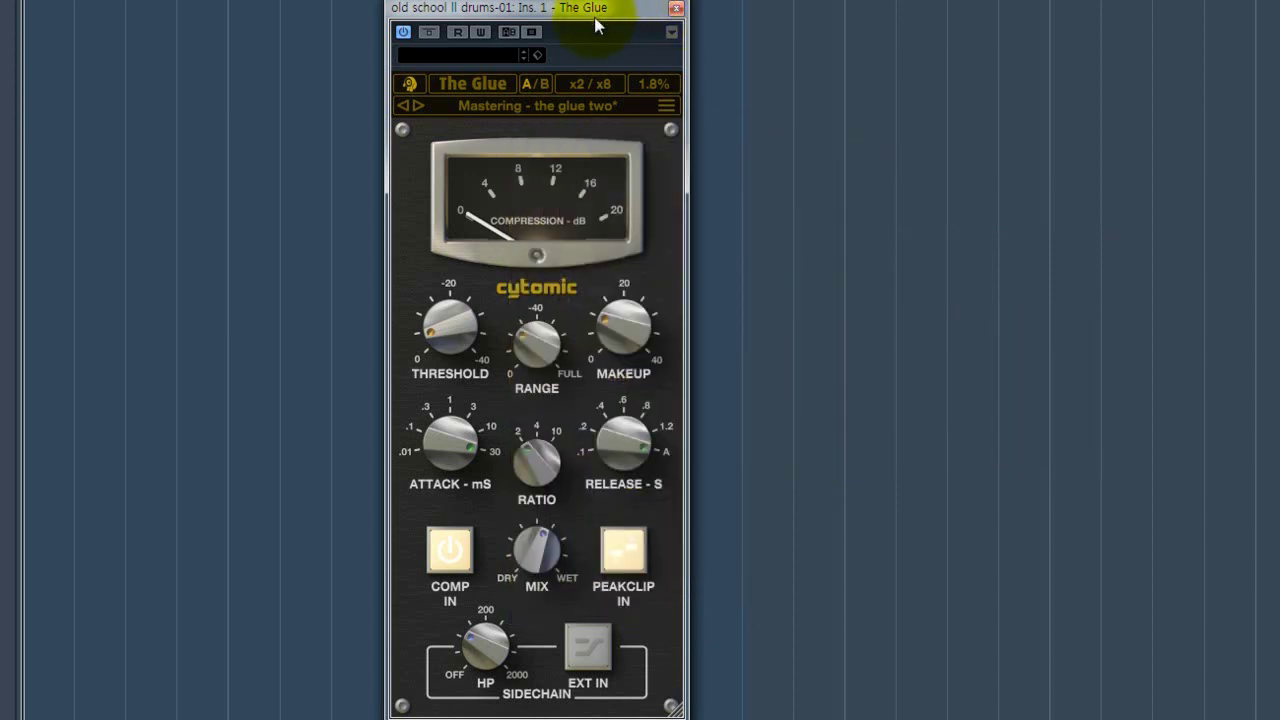